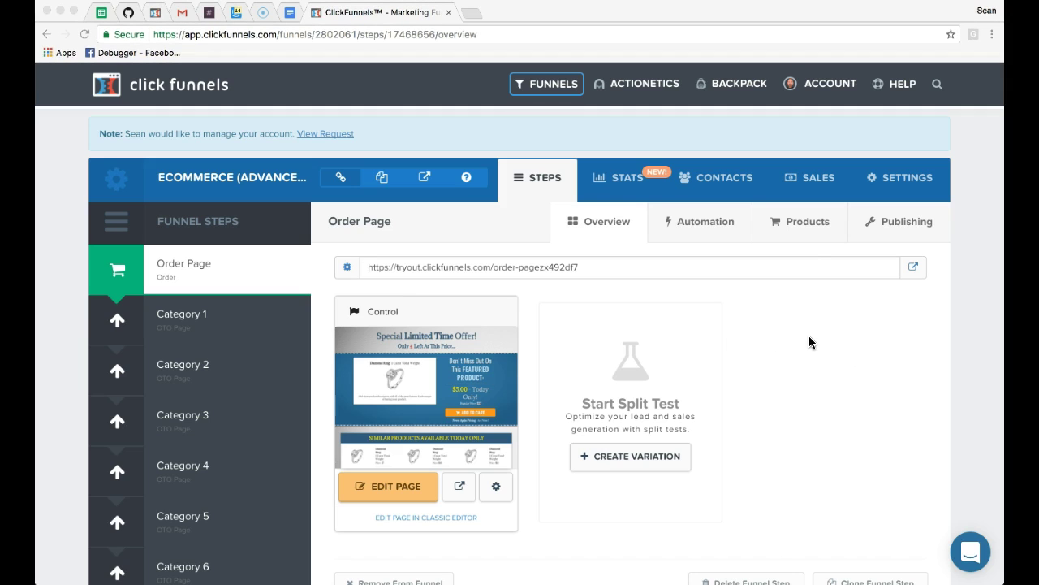
Step: Review the prices of Products 1 to 4 in the Order Page's product list
{"action": "left_click", "coordinate": [808, 226]}
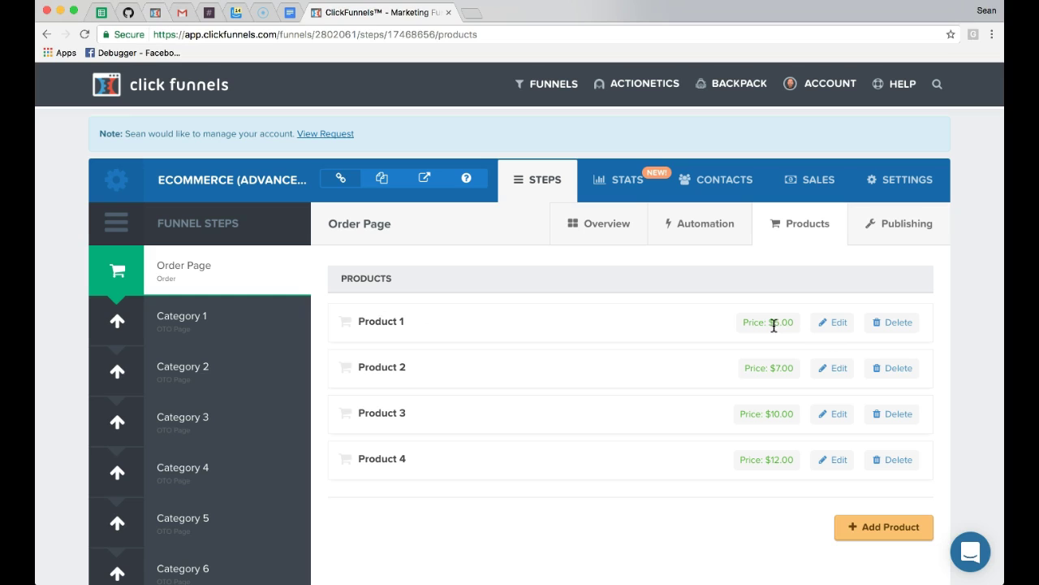
{"action": "left_click_drag", "start_coordinate": [768, 322], "coordinate": [794, 322]}
{"action": "left_click_drag", "start_coordinate": [771, 368], "coordinate": [795, 368]}
{"action": "left_click_drag", "start_coordinate": [767, 414], "coordinate": [797, 419]}
{"action": "left_click_drag", "start_coordinate": [766, 460], "coordinate": [792, 460]}
{"action": "left_click", "coordinate": [782, 500]}
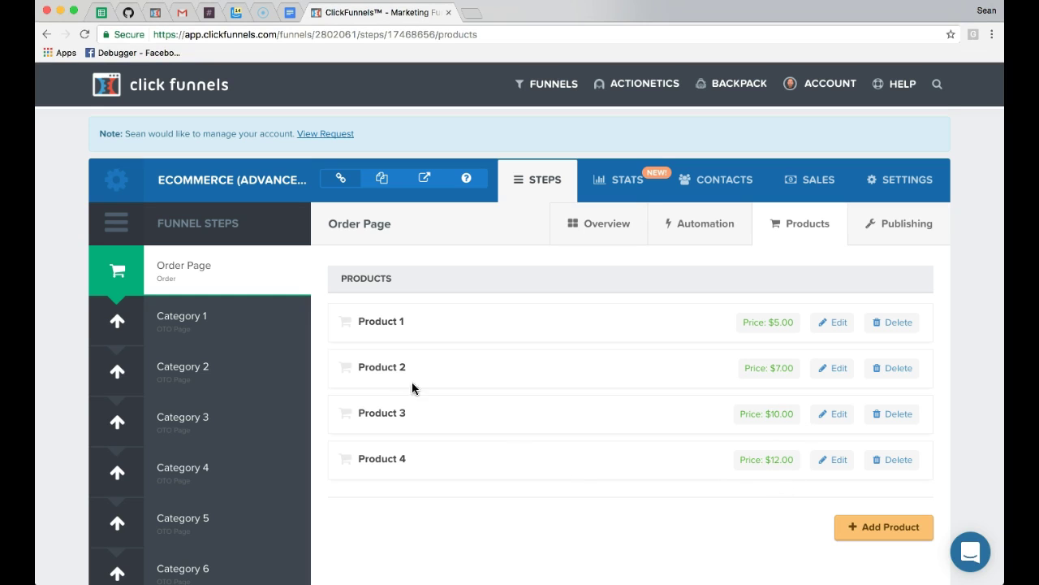
Step: Enable Test Mode for Stripe in the funnel settings and save the updated settings
{"action": "left_click", "coordinate": [248, 273]}
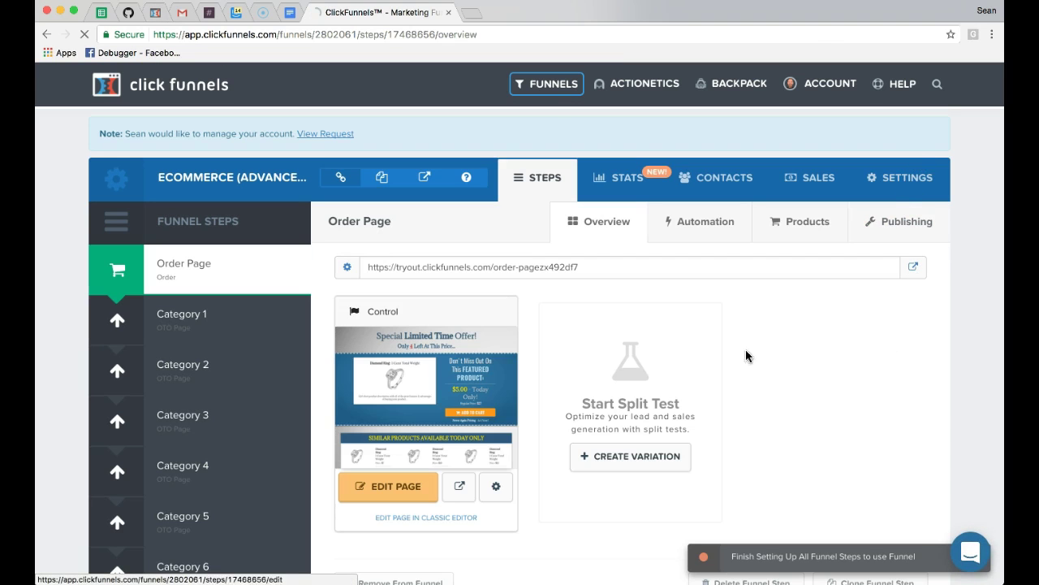
{"action": "scroll", "coordinate": [568, 406], "scroll_direction": "down", "scroll_amount": 6}
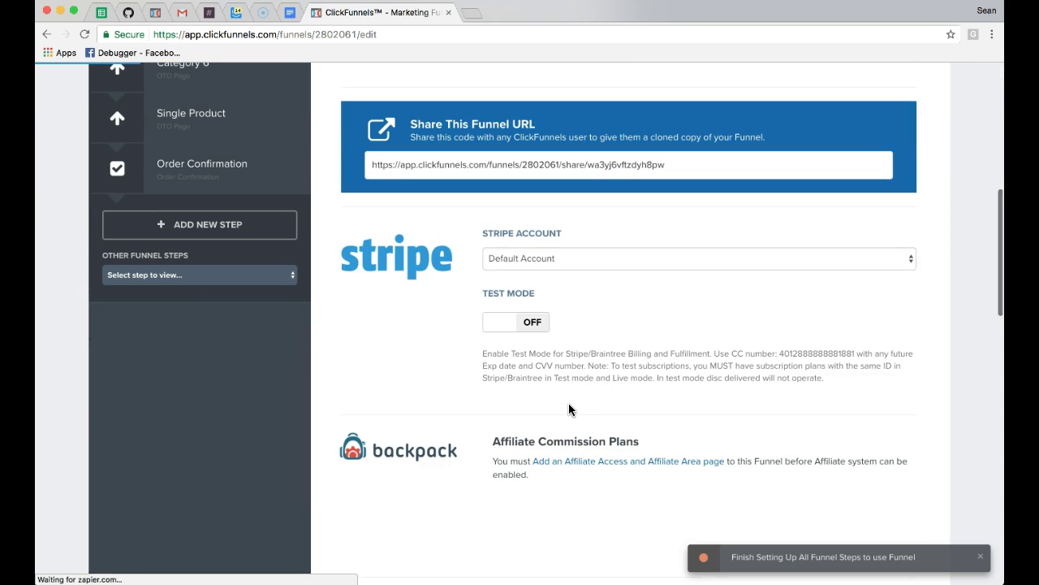
{"action": "left_click", "coordinate": [502, 322]}
{"action": "scroll", "coordinate": [690, 325], "scroll_direction": "down", "scroll_amount": 10}
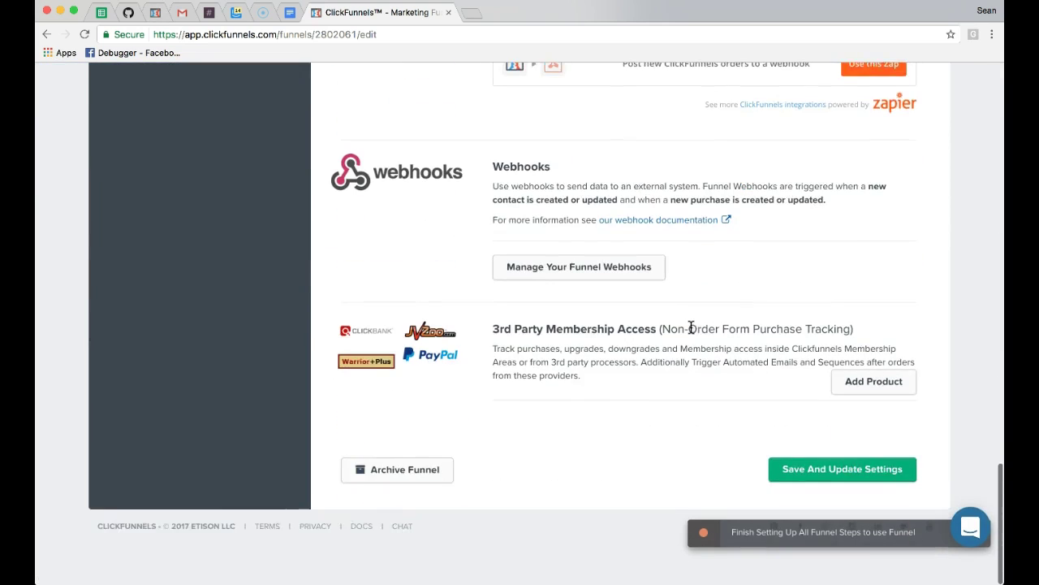
{"action": "left_click", "coordinate": [828, 494]}
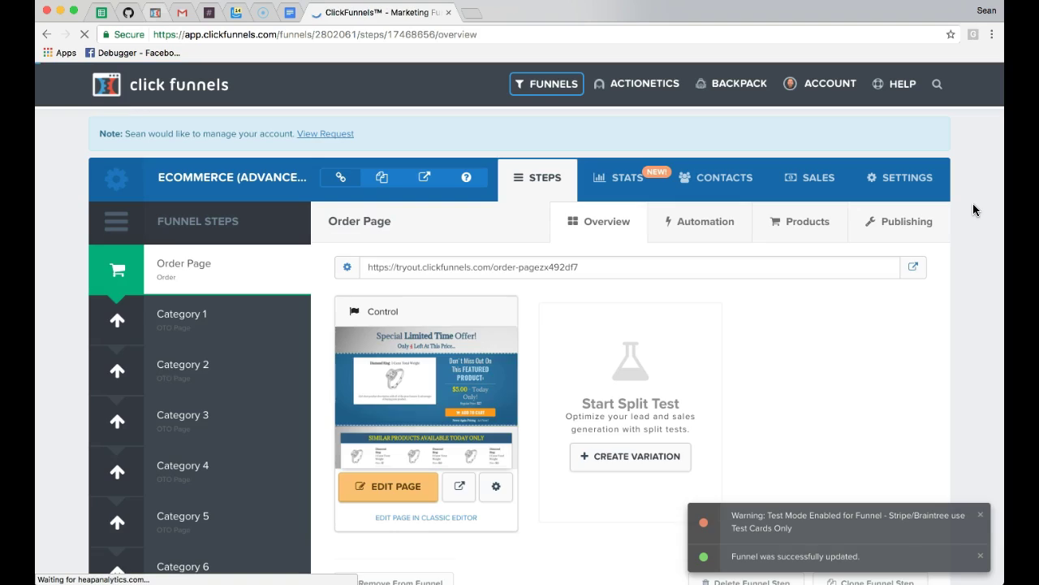
Step: Open the live order page and copy the test card number from its test mode notice
{"action": "left_click", "coordinate": [914, 271]}
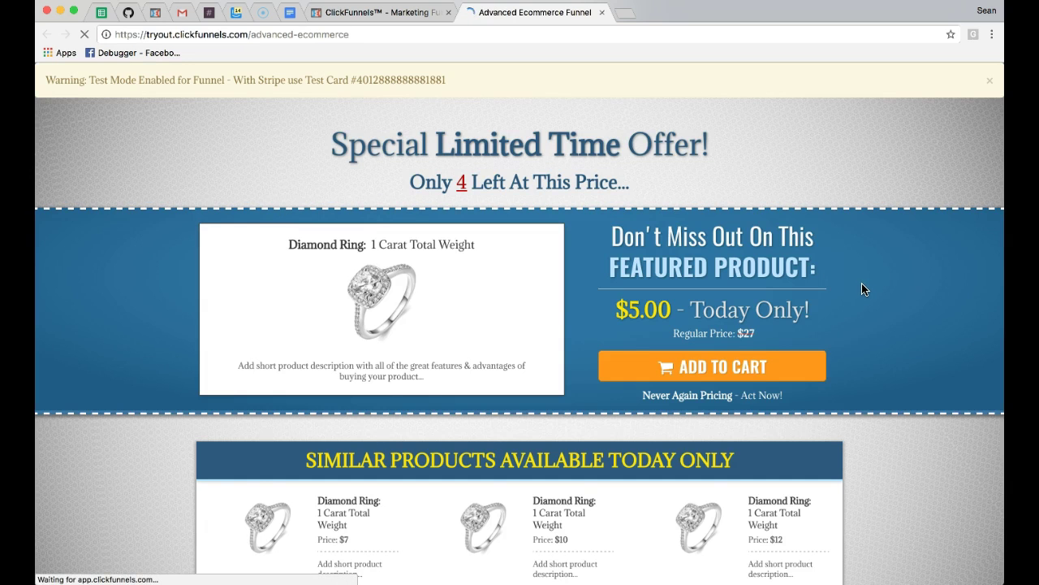
{"action": "left_click_drag", "start_coordinate": [447, 78], "coordinate": [356, 82]}
{"action": "key", "text": "super+c"}
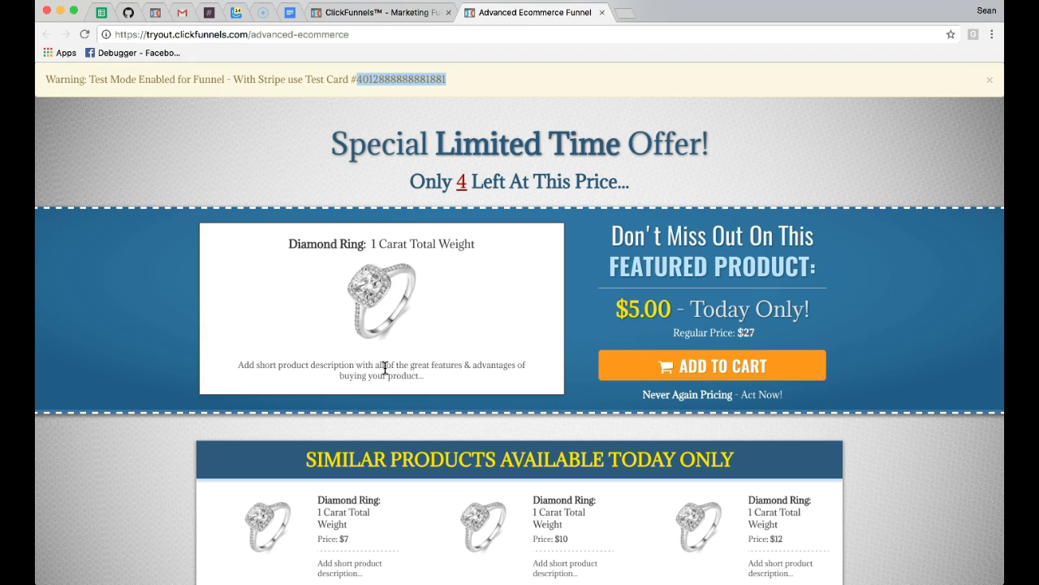
Step: Open the purchase form from the $12 diamond ring offer and set the Product 1 quantity to 2
{"action": "scroll", "coordinate": [950, 359], "scroll_direction": "down", "scroll_amount": 5}
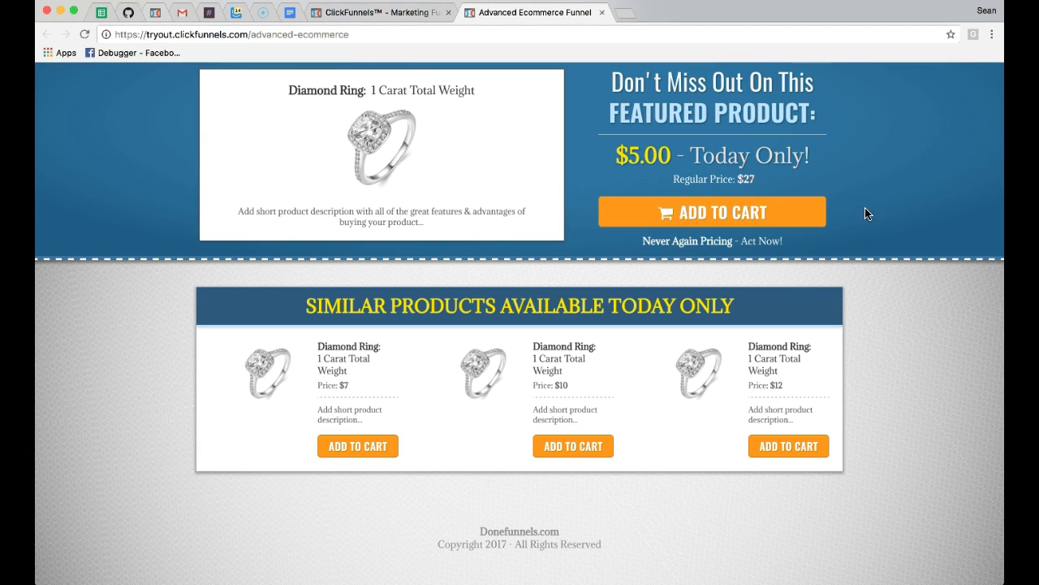
{"action": "left_click", "coordinate": [789, 446]}
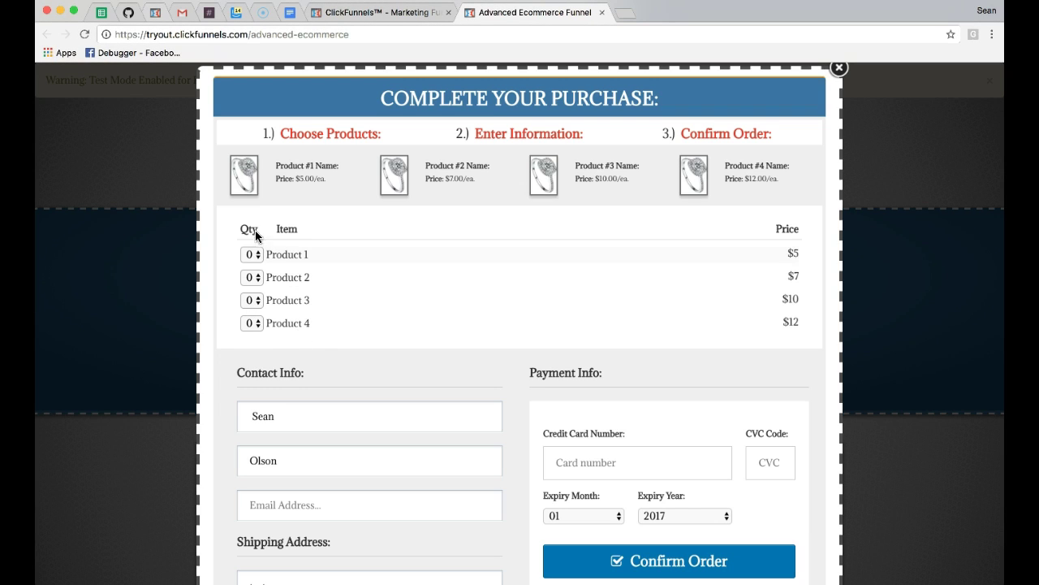
{"action": "left_click", "coordinate": [259, 258]}
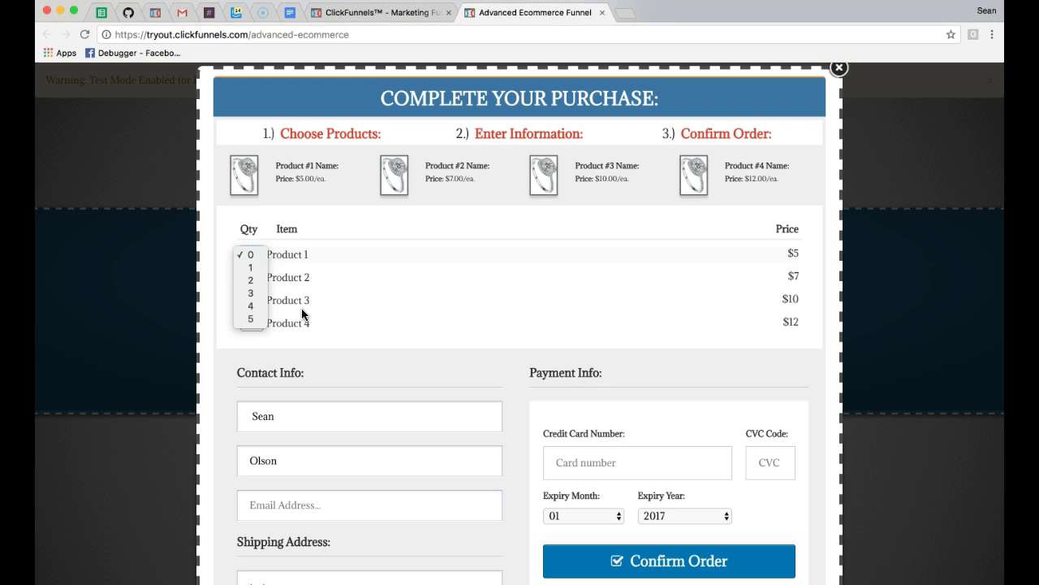
{"action": "left_click", "coordinate": [339, 307]}
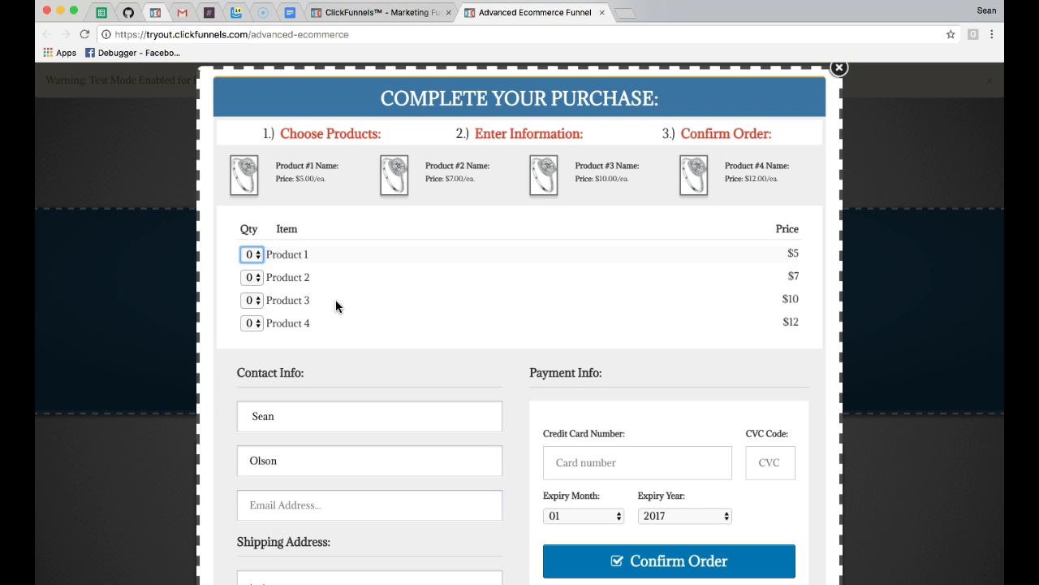
{"action": "left_click", "coordinate": [257, 257]}
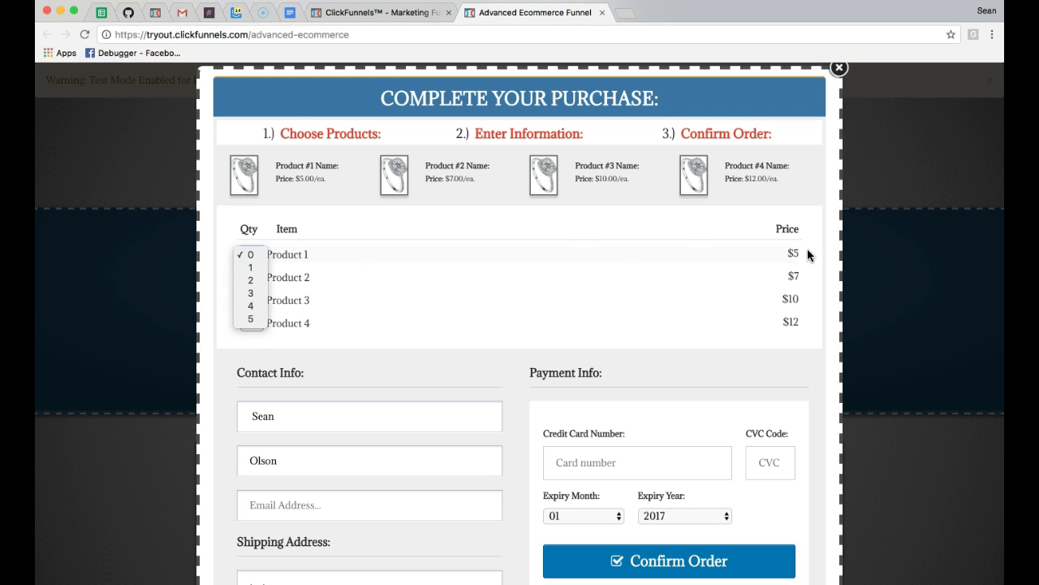
{"action": "left_click", "coordinate": [251, 279]}
Step: Set the order quantities to 1 for Product 2, 5 for Product 3 and 4 for Product 4
{"action": "scroll", "coordinate": [484, 315], "scroll_direction": "down", "scroll_amount": 2}
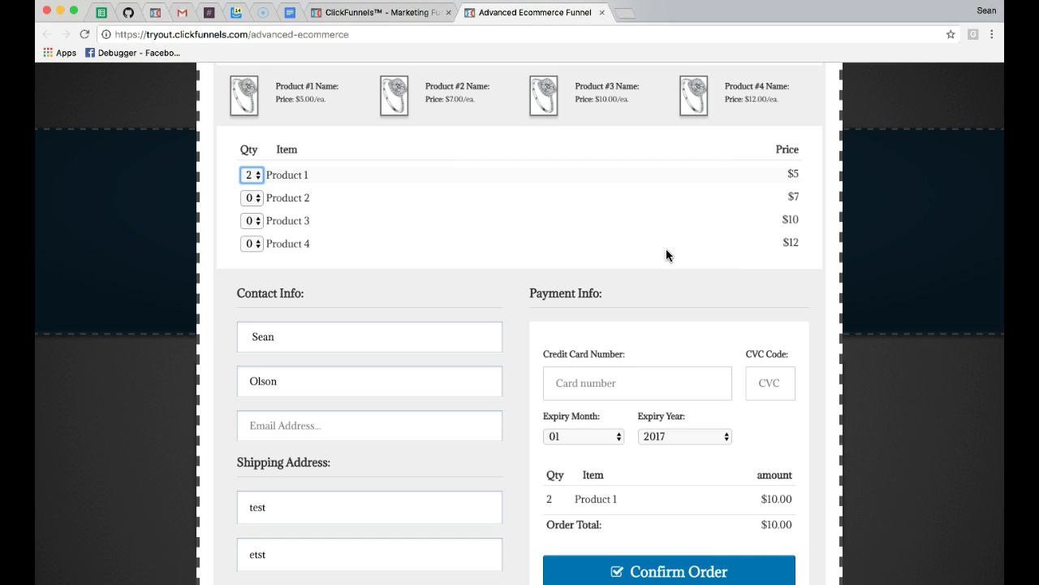
{"action": "left_click", "coordinate": [251, 197]}
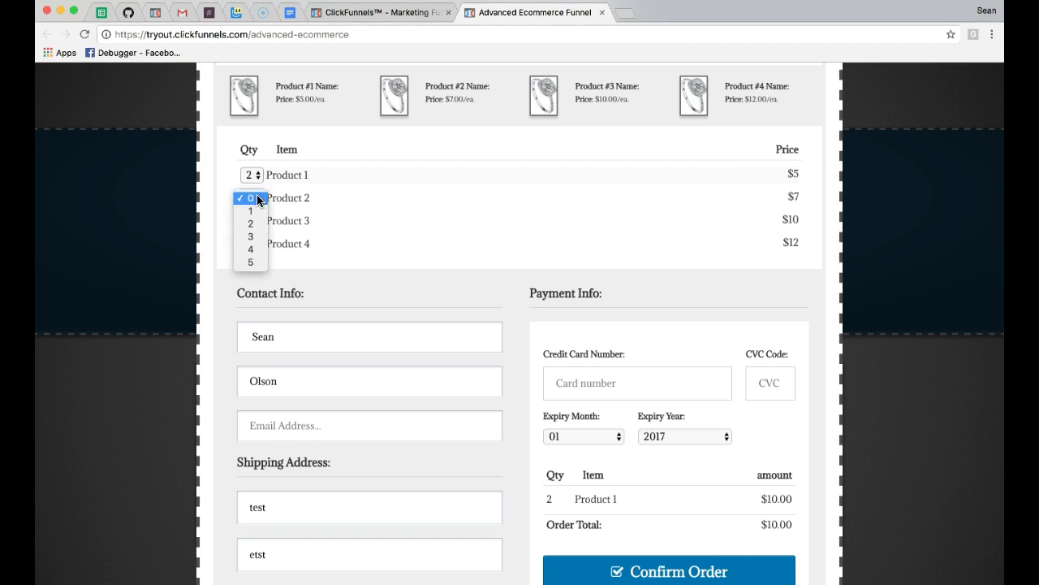
{"action": "left_click", "coordinate": [251, 211]}
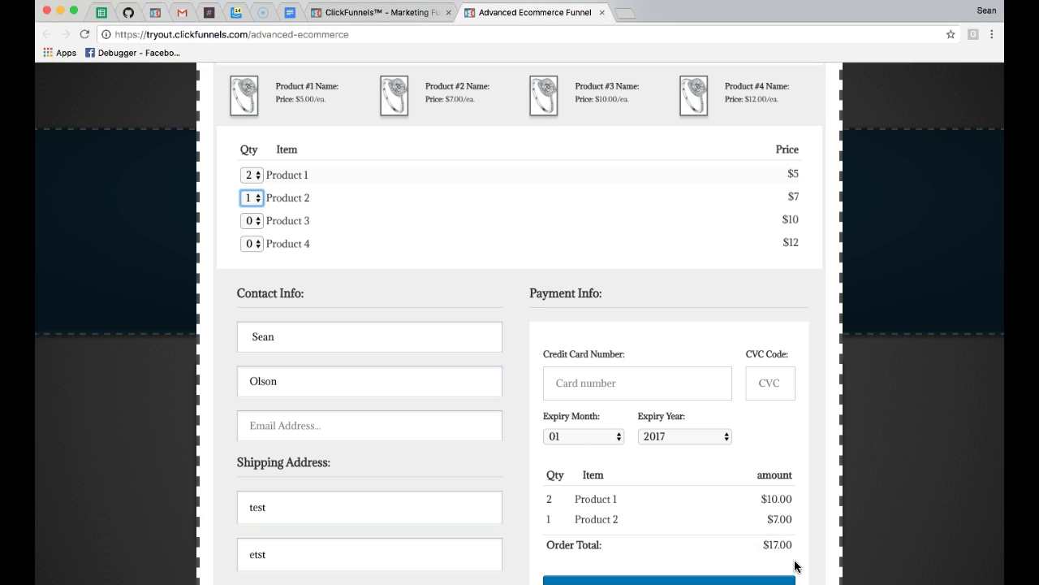
{"action": "left_click", "coordinate": [251, 221]}
{"action": "left_click", "coordinate": [250, 285]}
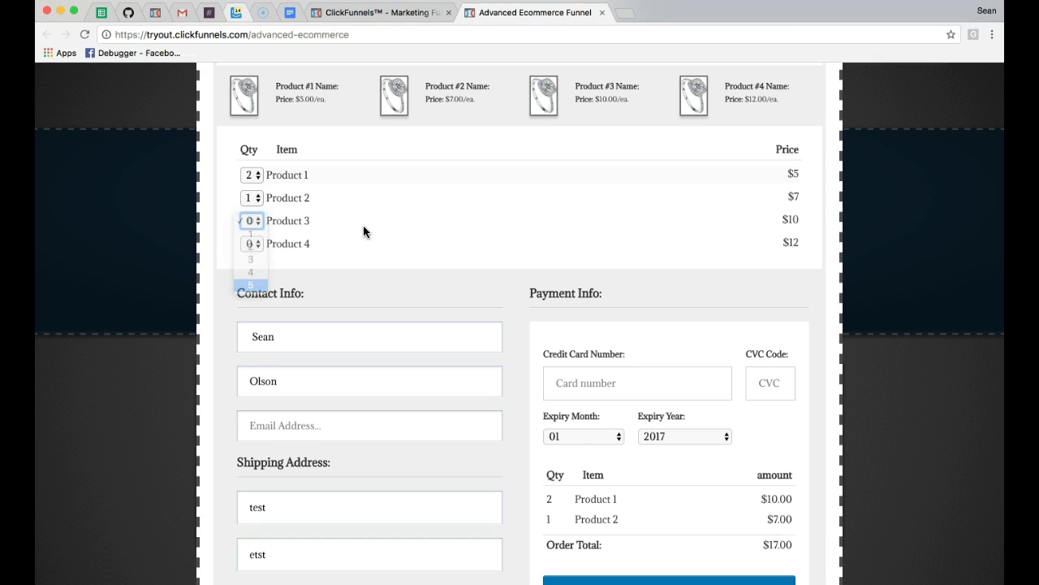
{"action": "left_click", "coordinate": [261, 244]}
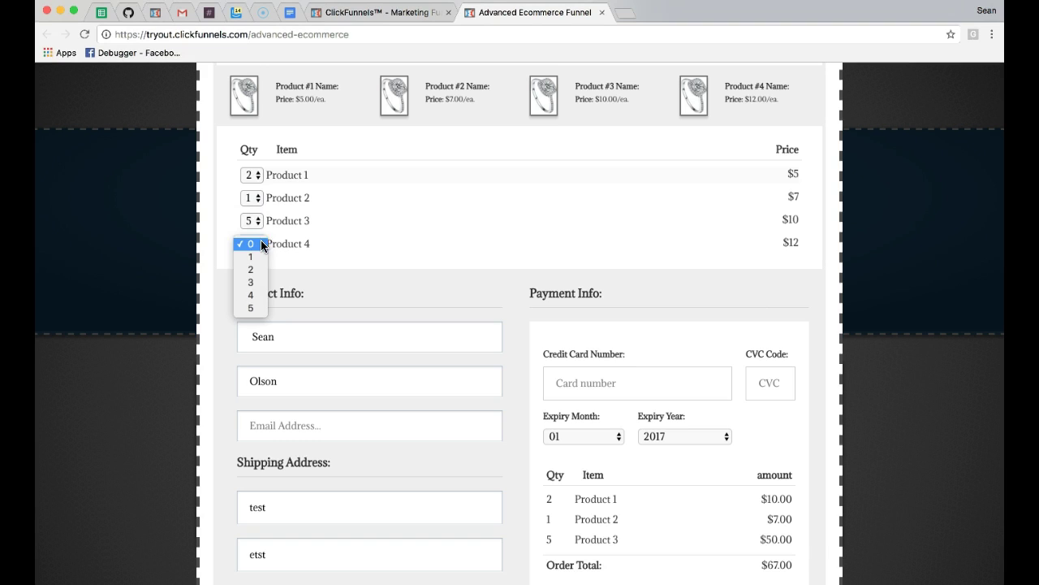
{"action": "left_click", "coordinate": [255, 296]}
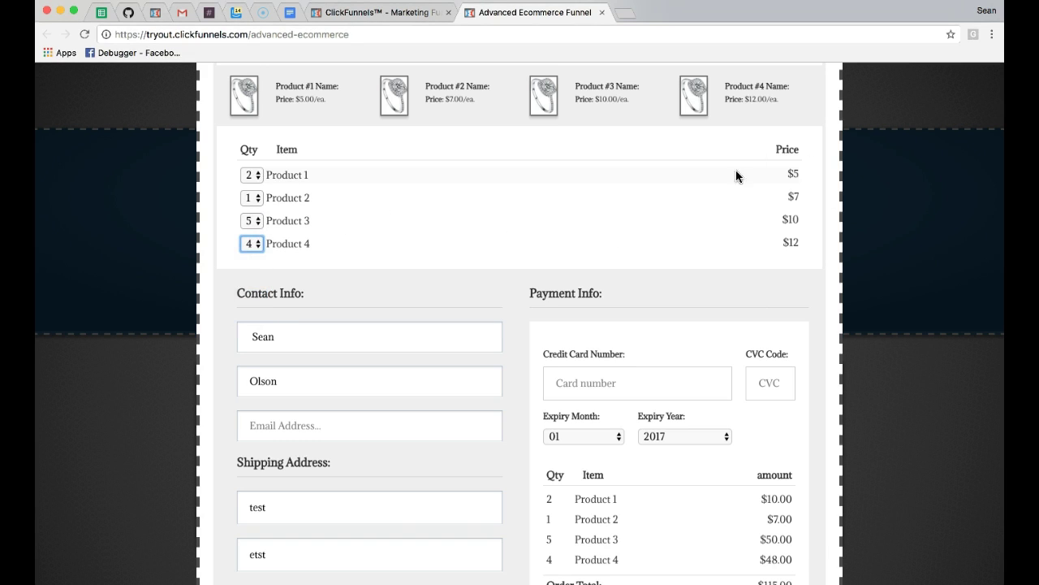
Step: Fill in the contact's test e-mail address in the purchase form
{"action": "scroll", "coordinate": [797, 232], "scroll_direction": "down", "scroll_amount": 2}
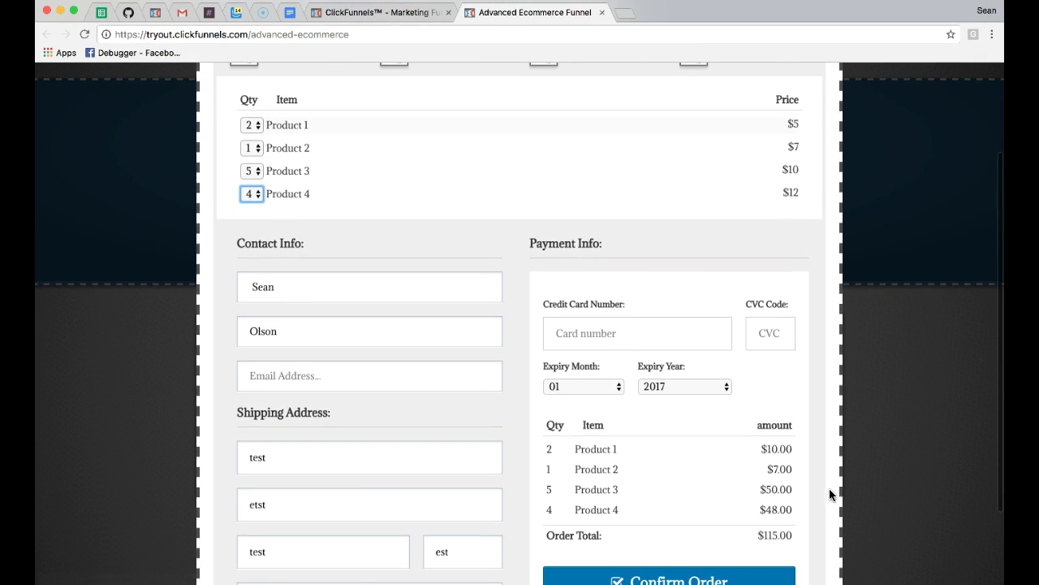
{"action": "scroll", "coordinate": [454, 391], "scroll_direction": "down", "scroll_amount": 1}
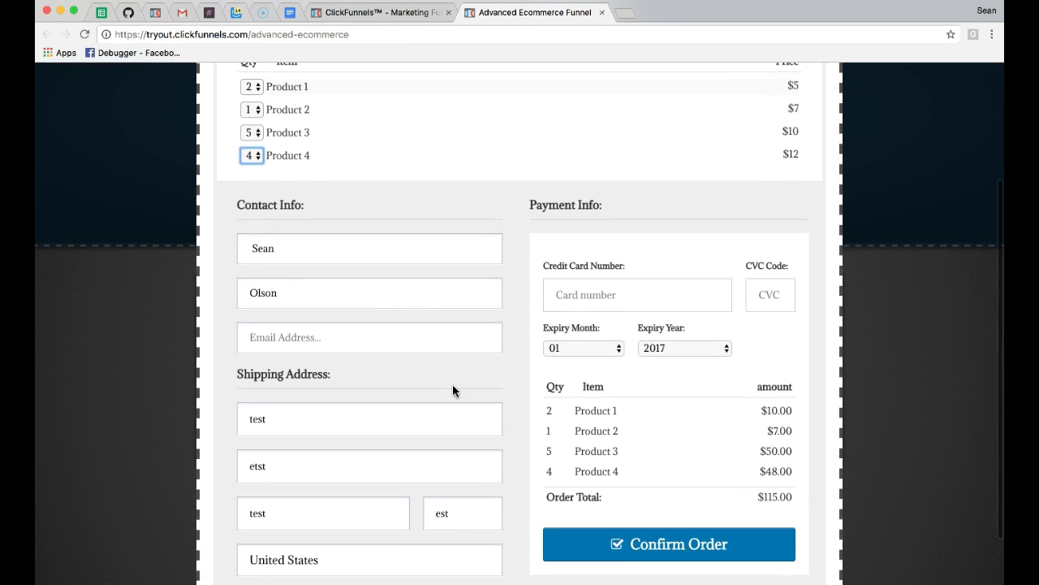
{"action": "left_click", "coordinate": [387, 340]}
{"action": "type", "text": "test"}
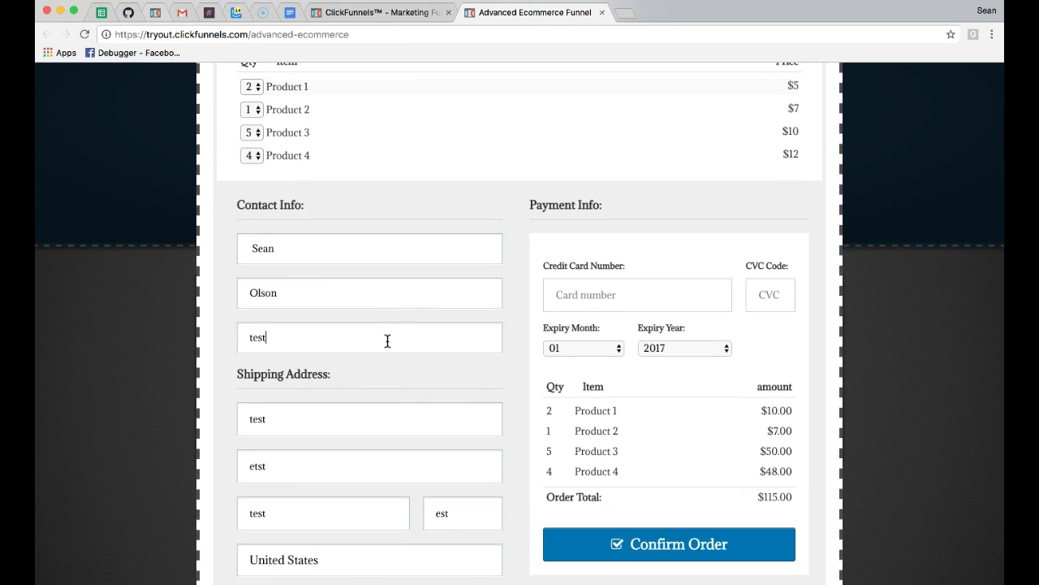
{"action": "type", "text": "@testing.com"}
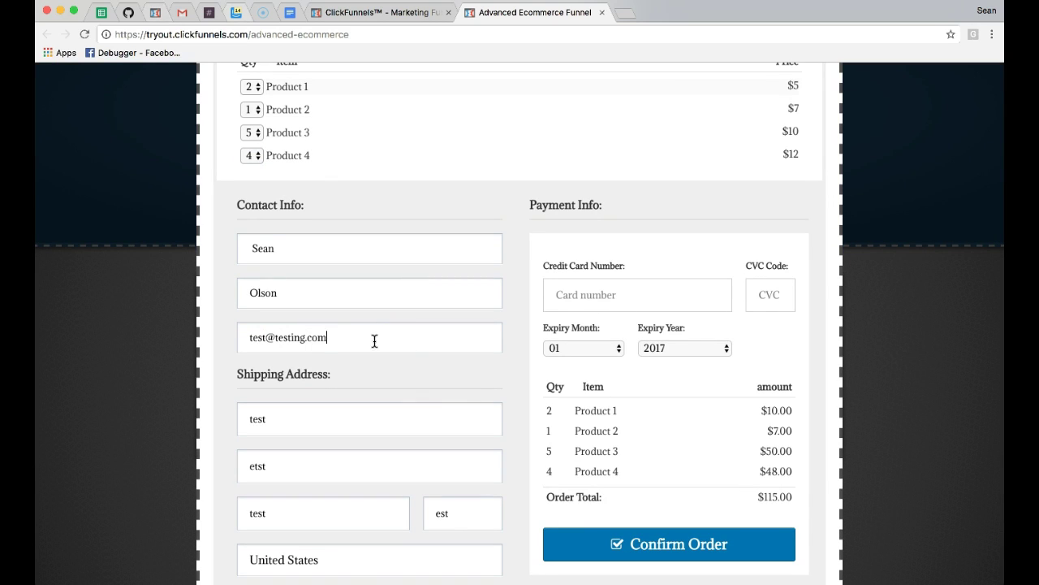
{"action": "type", "text": "45"}
Step: Enter the test card number and CVC code, set the expiry year to 2023, and confirm the order
{"action": "scroll", "coordinate": [441, 378], "scroll_direction": "down", "scroll_amount": 1}
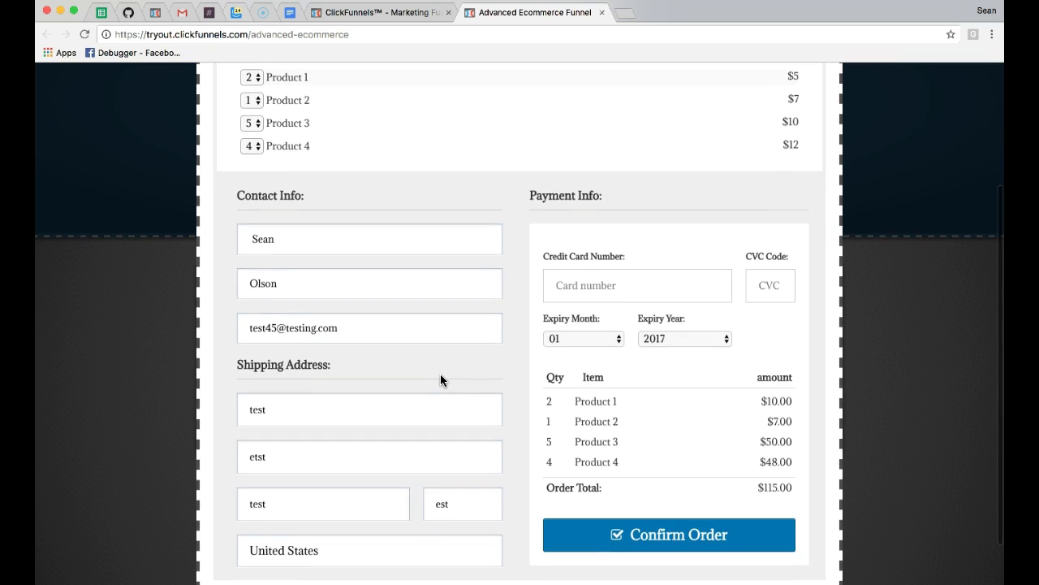
{"action": "scroll", "coordinate": [441, 375], "scroll_direction": "down", "scroll_amount": 2}
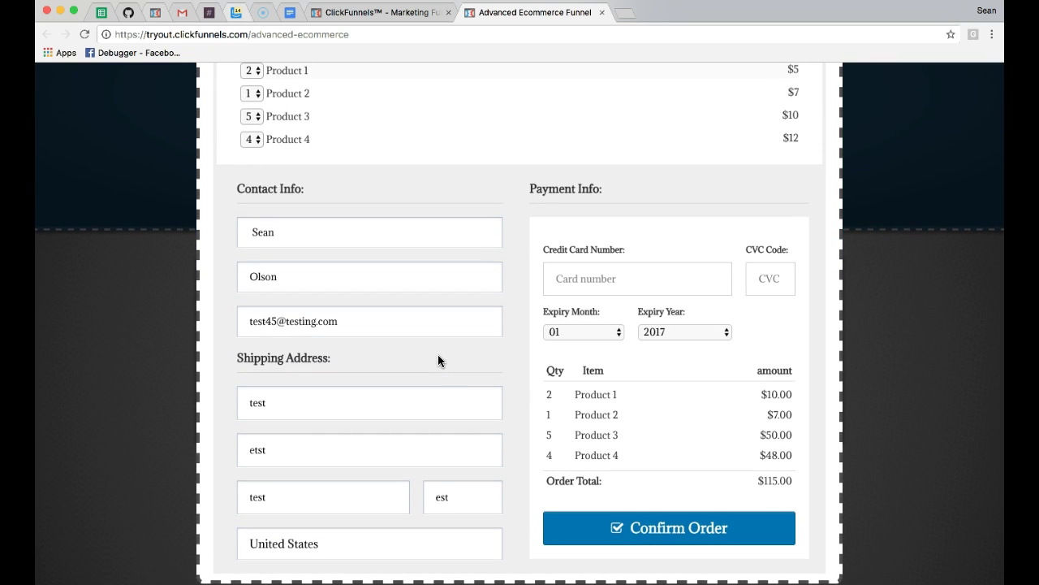
{"action": "left_click", "coordinate": [623, 286]}
{"action": "key", "text": "super+v"}
{"action": "left_click", "coordinate": [776, 281]}
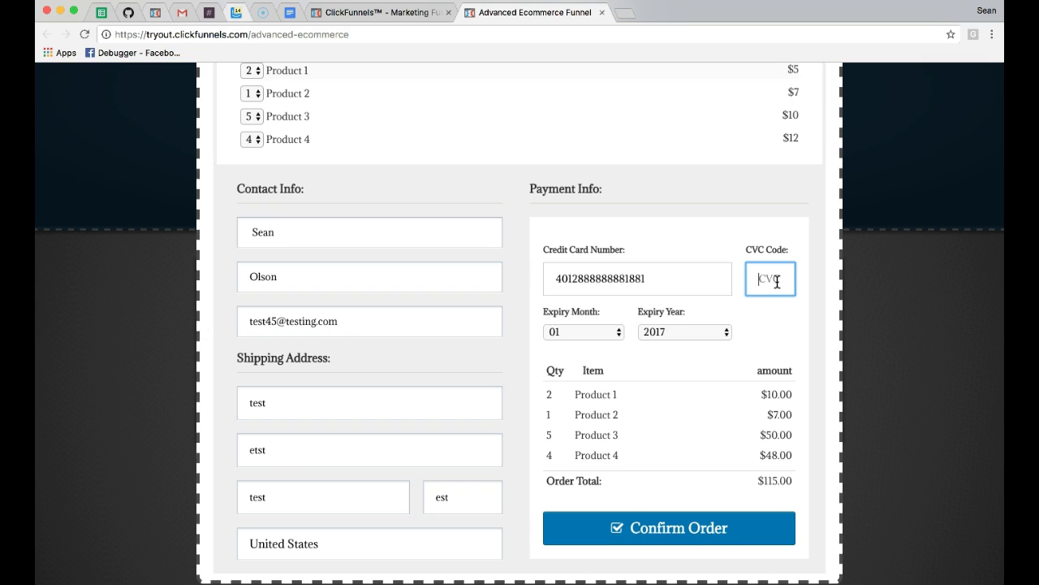
{"action": "type", "text": "123"}
{"action": "left_click", "coordinate": [693, 333]}
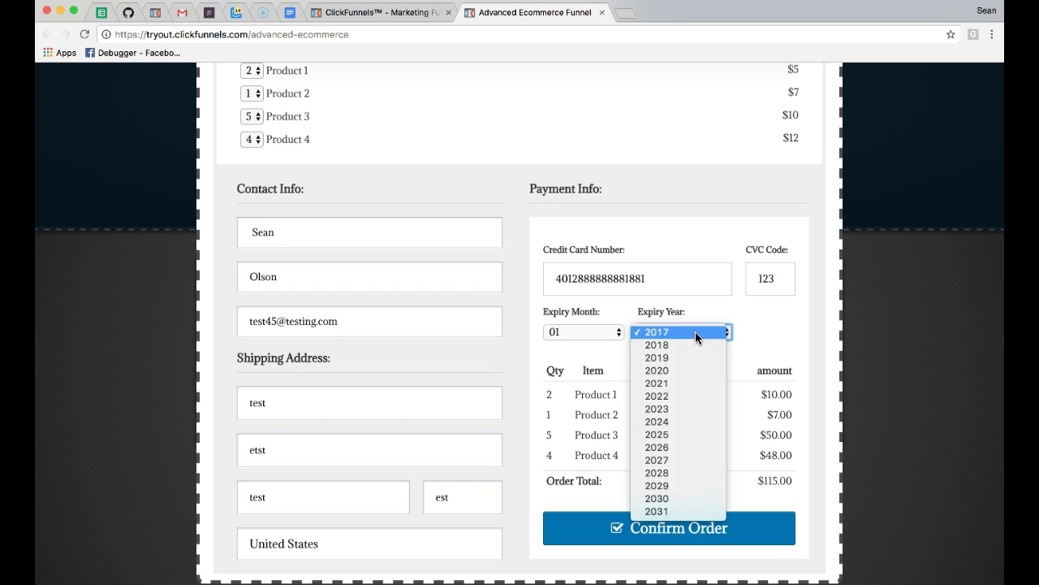
{"action": "left_click", "coordinate": [691, 409]}
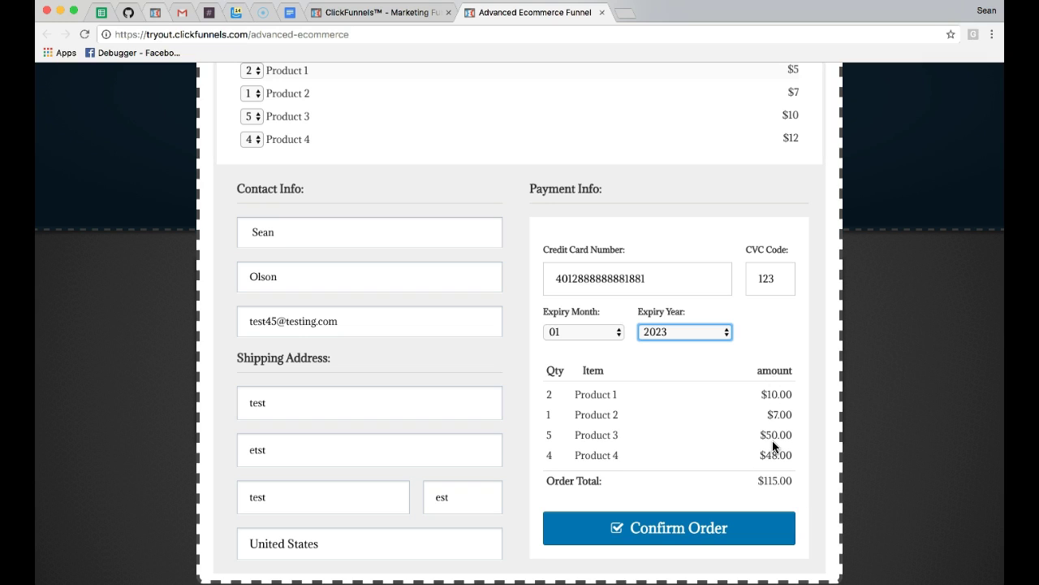
{"action": "left_click", "coordinate": [674, 535]}
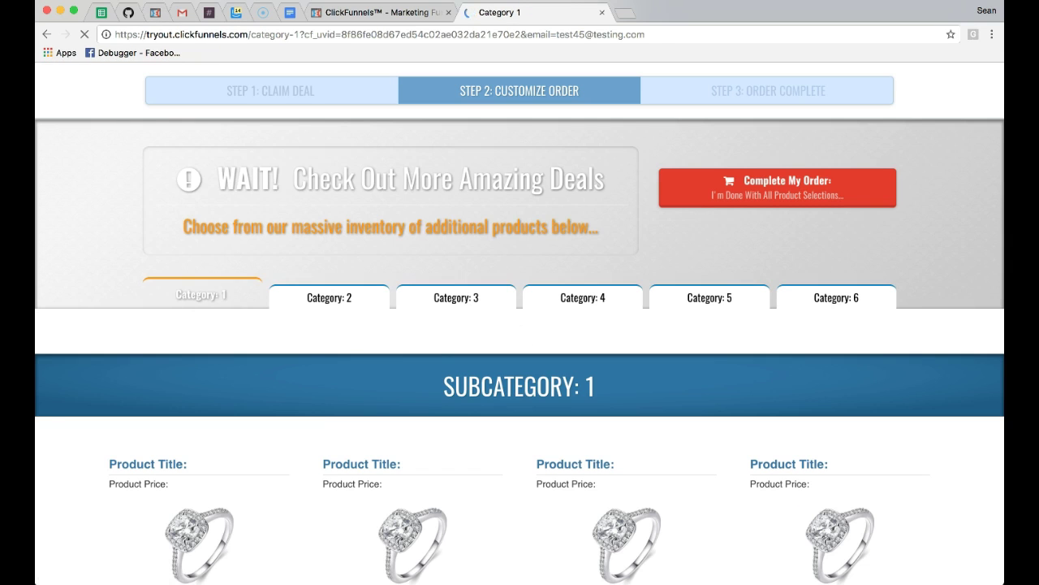
Step: Review the funnel's steps from Category 1 to Order Confirmation in the ClickFunnels editor
{"action": "left_click", "coordinate": [367, 12]}
{"action": "scroll", "coordinate": [198, 375], "scroll_direction": "down", "scroll_amount": 3}
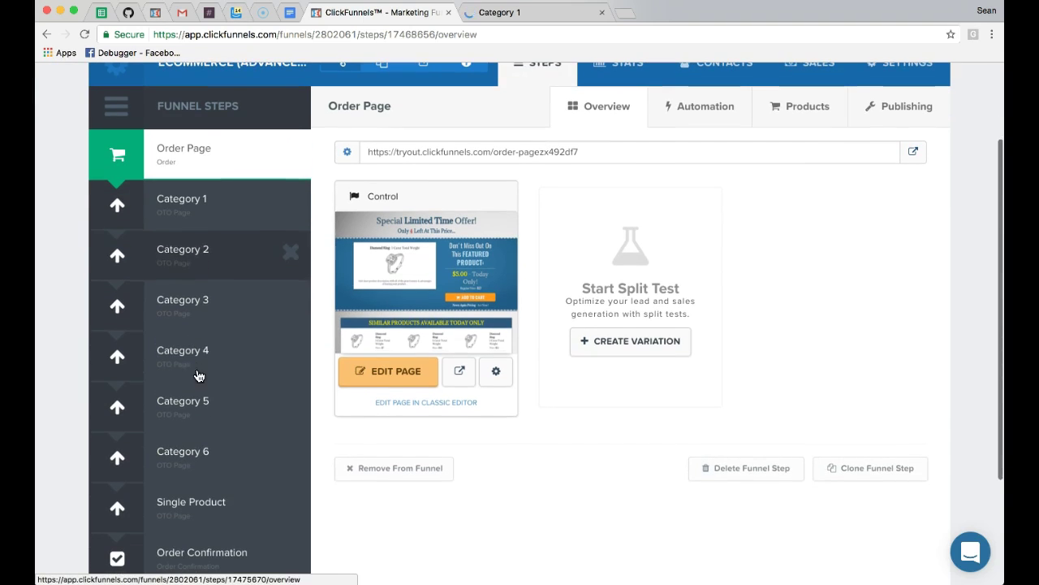
{"action": "scroll", "coordinate": [204, 211], "scroll_direction": "down", "scroll_amount": 1}
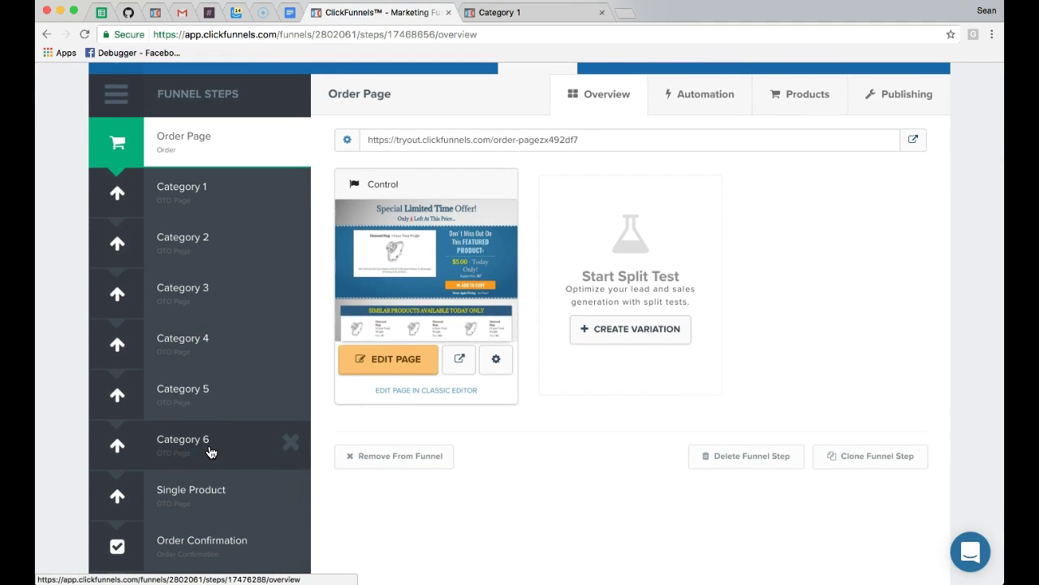
Step: Return to the live Category 1 page and examine its category navigation and Subcategory 1 products
{"action": "left_click", "coordinate": [515, 13]}
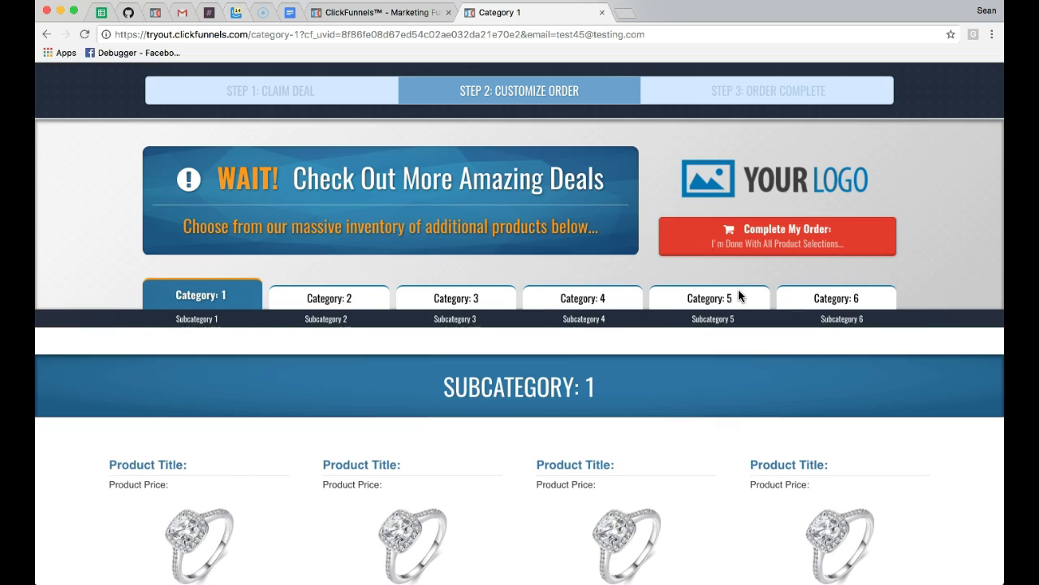
{"action": "scroll", "coordinate": [735, 291], "scroll_direction": "down", "scroll_amount": 1}
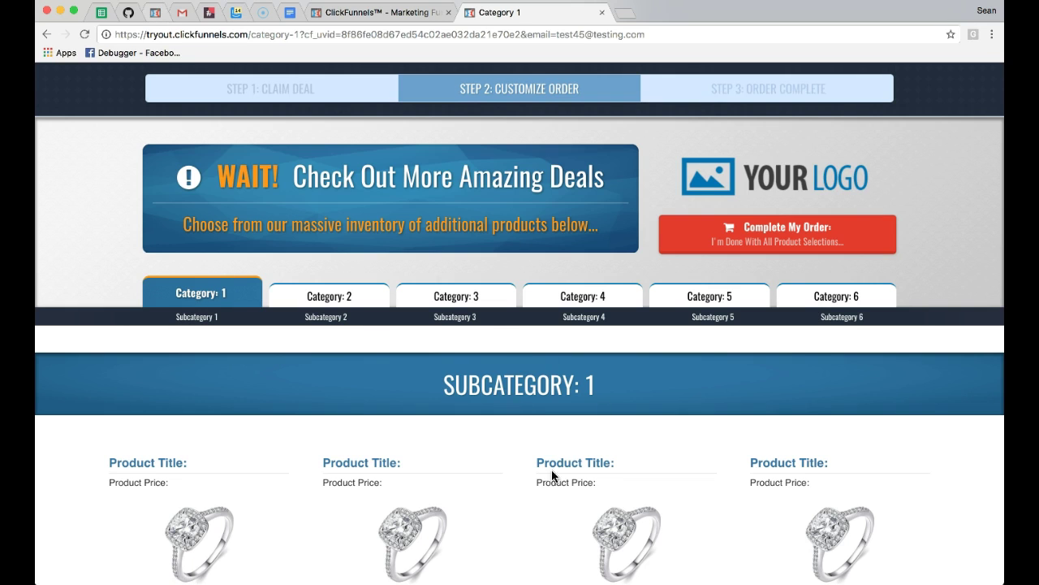
{"action": "scroll", "coordinate": [581, 471], "scroll_direction": "down", "scroll_amount": 5}
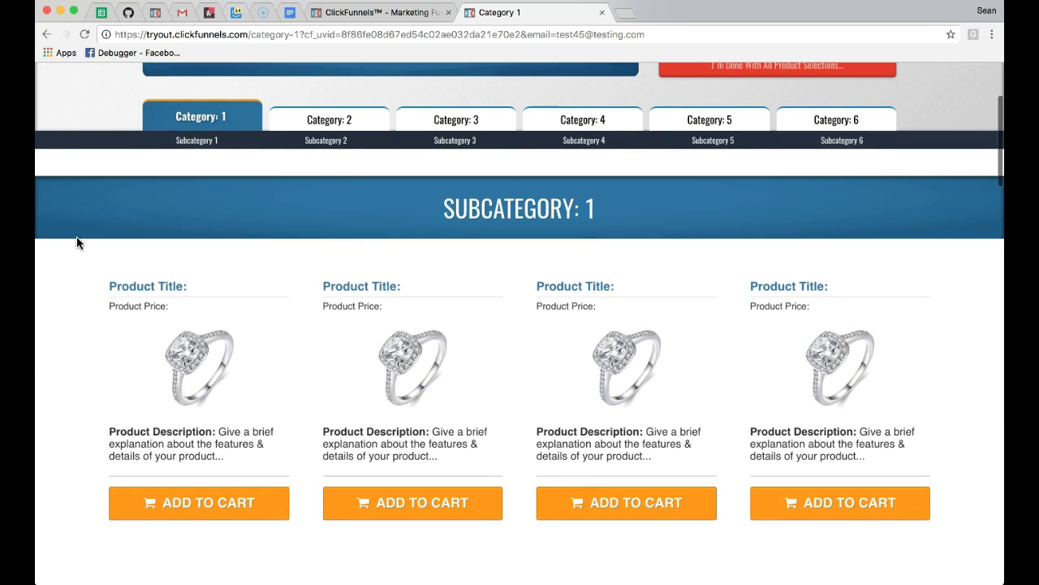
{"action": "scroll", "coordinate": [545, 362], "scroll_direction": "down", "scroll_amount": 1}
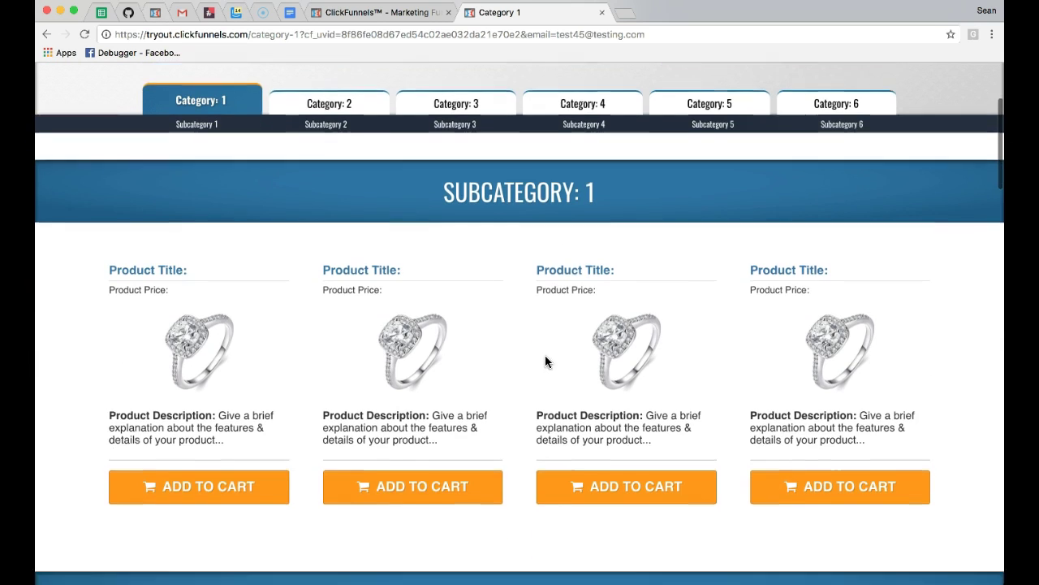
Step: Examine the product sections from Subcategory 1 through Subcategory 3 on the live Category 1 page
{"action": "scroll", "coordinate": [545, 358], "scroll_direction": "down", "scroll_amount": 4}
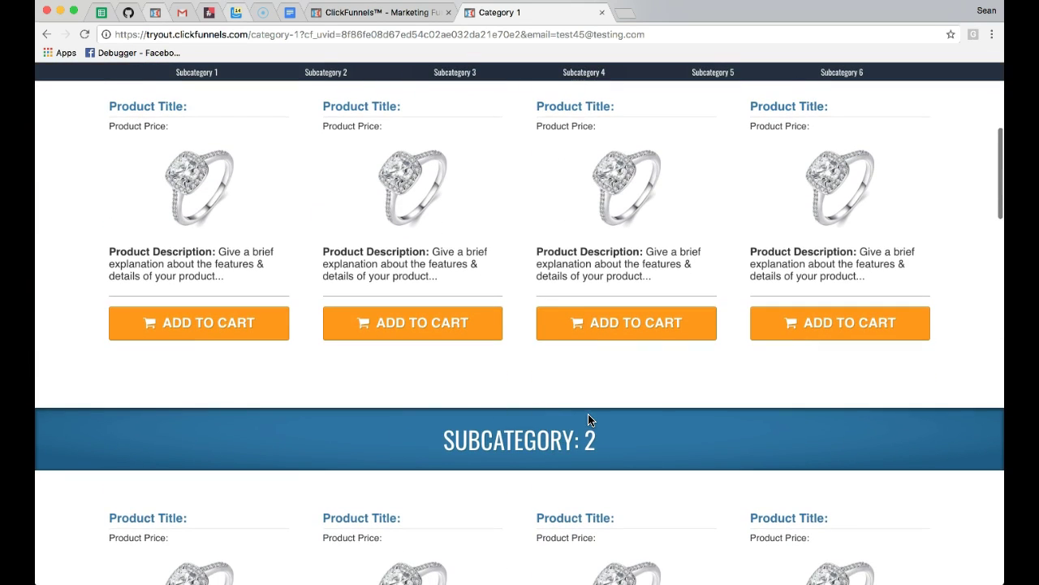
{"action": "scroll", "coordinate": [589, 416], "scroll_direction": "down", "scroll_amount": 1}
{"action": "scroll", "coordinate": [589, 416], "scroll_direction": "up", "scroll_amount": 5}
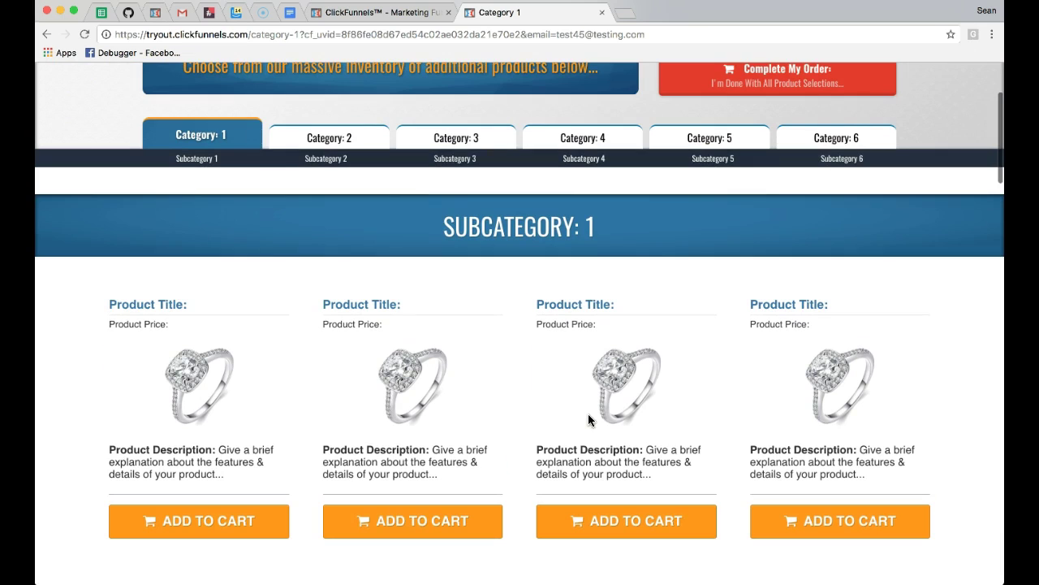
{"action": "scroll", "coordinate": [285, 198], "scroll_direction": "down", "scroll_amount": 1}
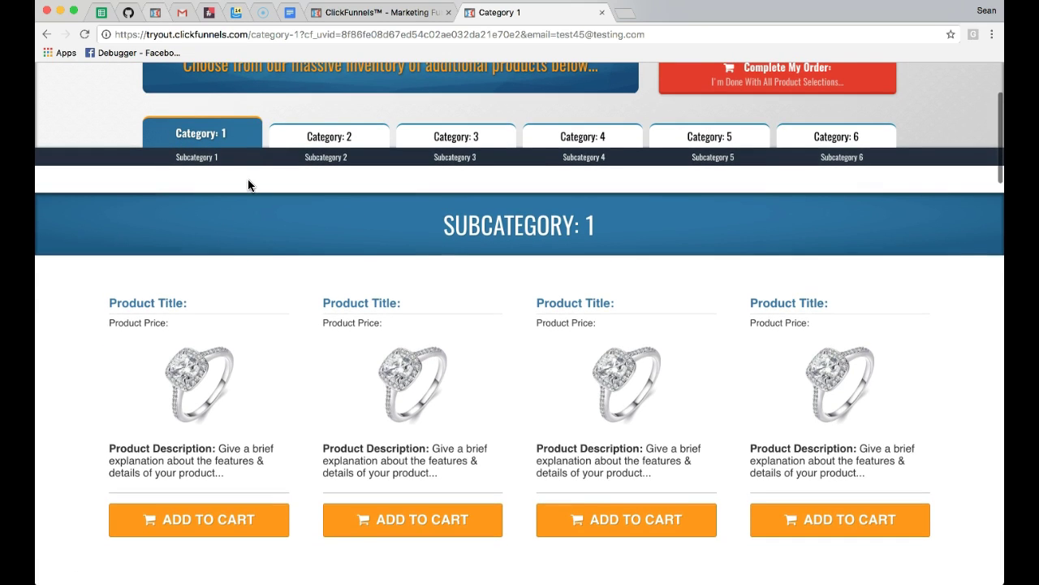
{"action": "scroll", "coordinate": [430, 382], "scroll_direction": "down", "scroll_amount": 2}
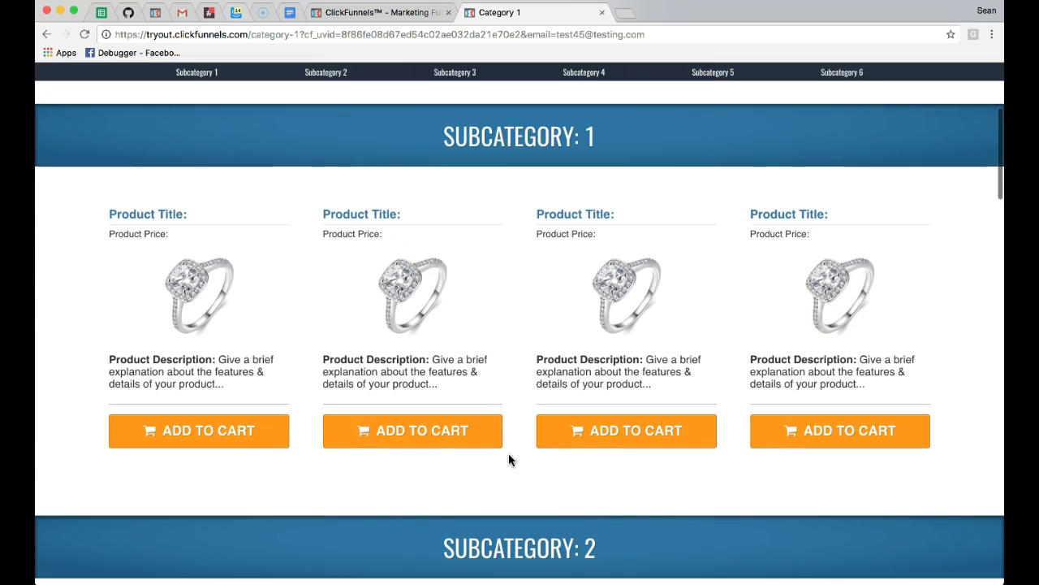
{"action": "scroll", "coordinate": [596, 296], "scroll_direction": "down", "scroll_amount": 5}
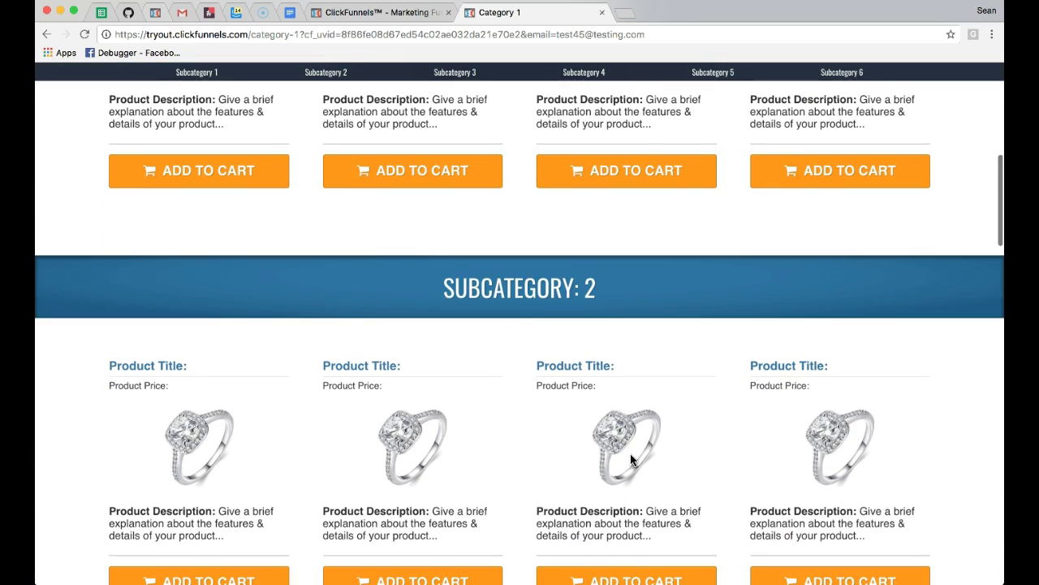
{"action": "scroll", "coordinate": [616, 420], "scroll_direction": "down", "scroll_amount": 8}
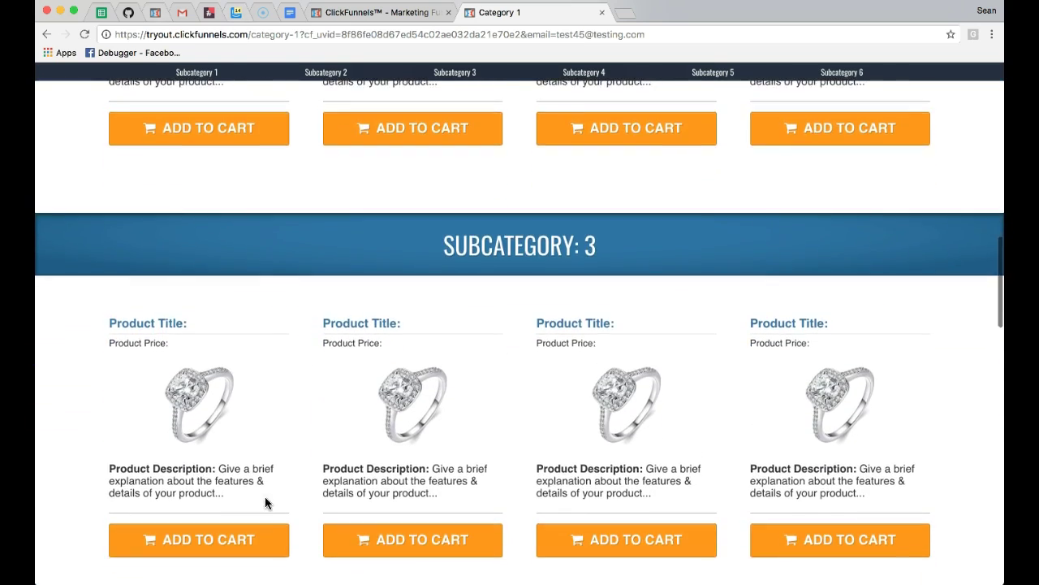
{"action": "scroll", "coordinate": [679, 398], "scroll_direction": "up", "scroll_amount": 15}
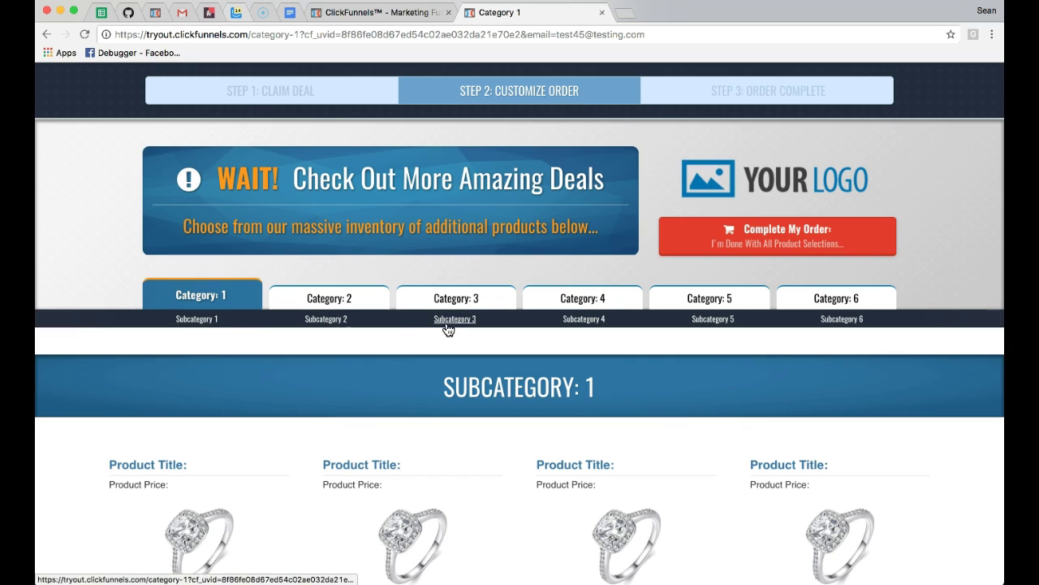
Step: Jump to the Subcategory 4 and Subcategory 6 sections of the Category 1 page, and return to its beginning
{"action": "left_click", "coordinate": [584, 321]}
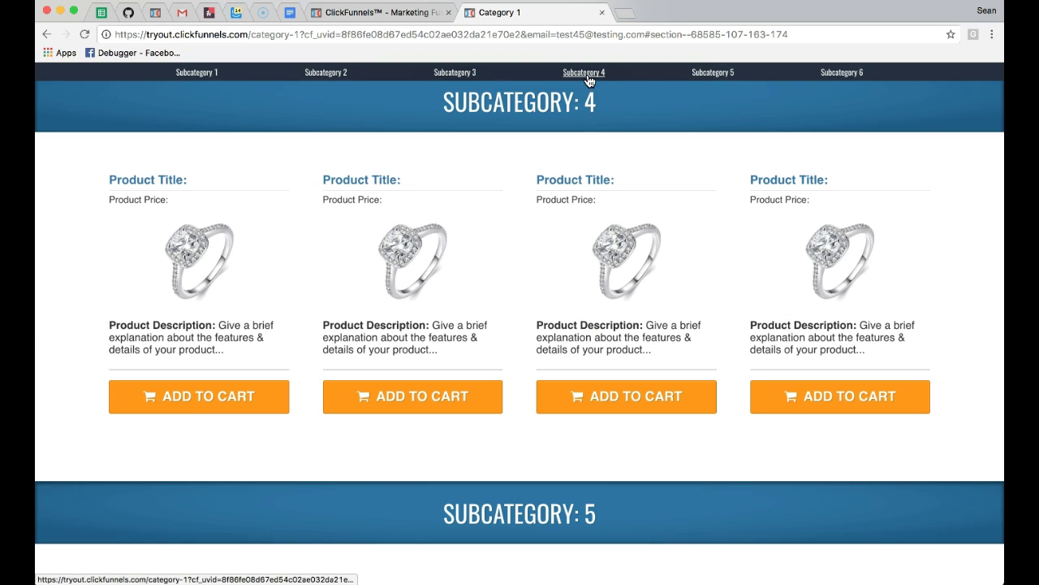
{"action": "left_click", "coordinate": [836, 75]}
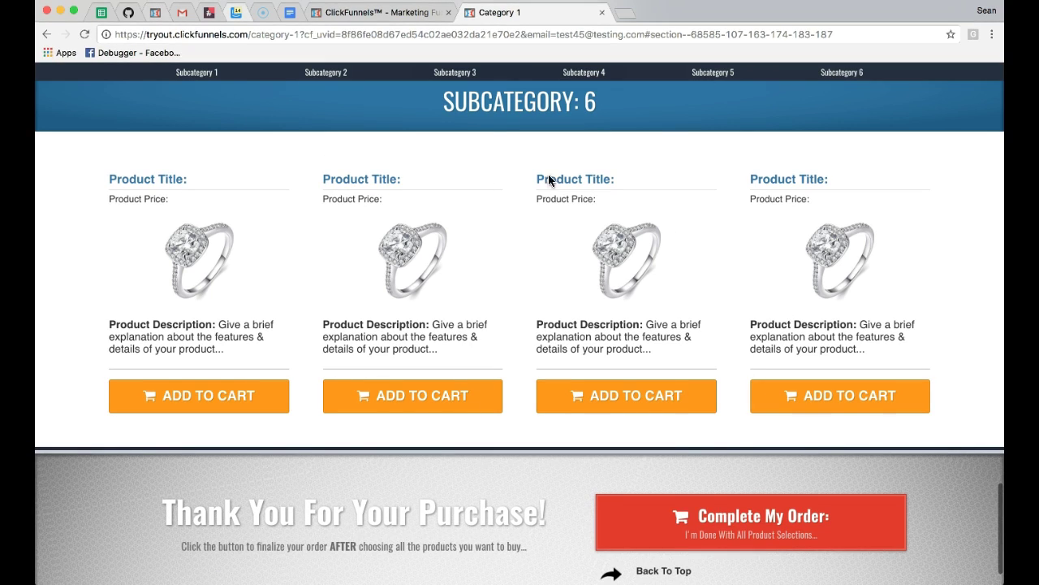
{"action": "scroll", "coordinate": [561, 182], "scroll_direction": "up", "scroll_amount": 10}
{"action": "scroll", "coordinate": [573, 185], "scroll_direction": "up", "scroll_amount": 15}
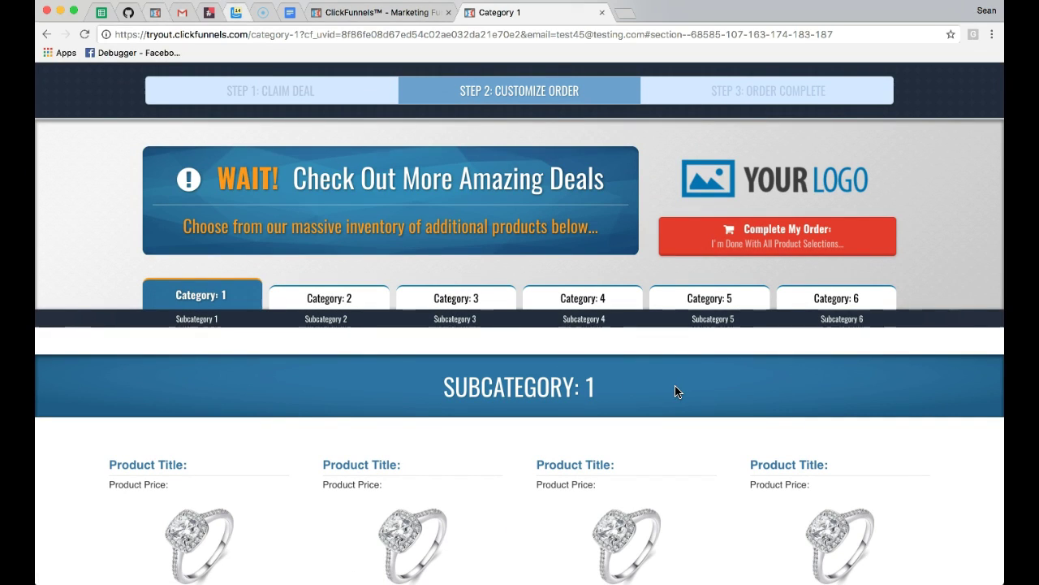
Step: Examine the Subcategory 1 products, and review the funnel's steps through Single Product and Order Confirmation in the ClickFunnels editor
{"action": "scroll", "coordinate": [675, 391], "scroll_direction": "down", "scroll_amount": 2}
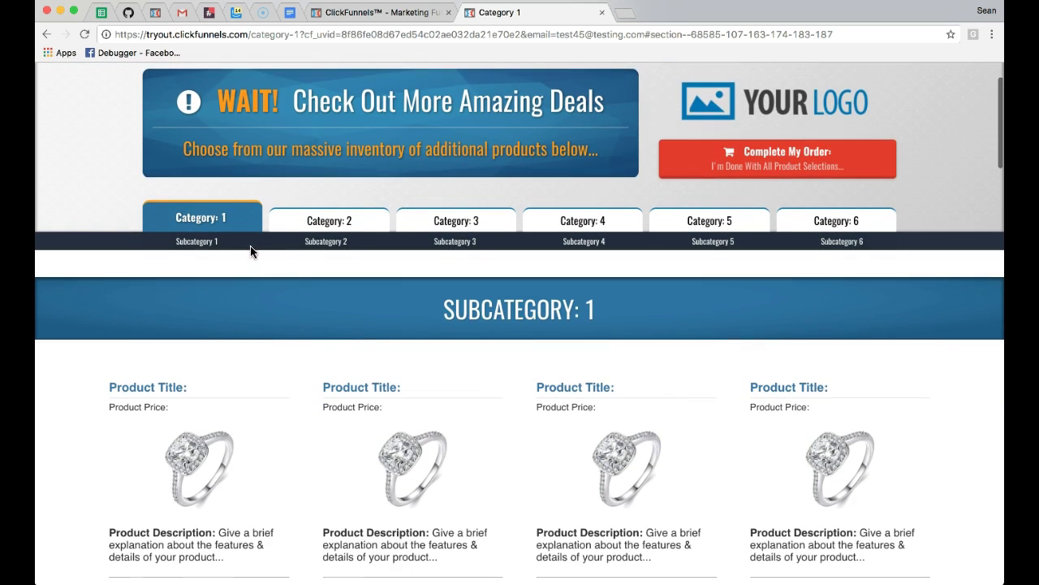
{"action": "scroll", "coordinate": [195, 239], "scroll_direction": "down", "scroll_amount": 1}
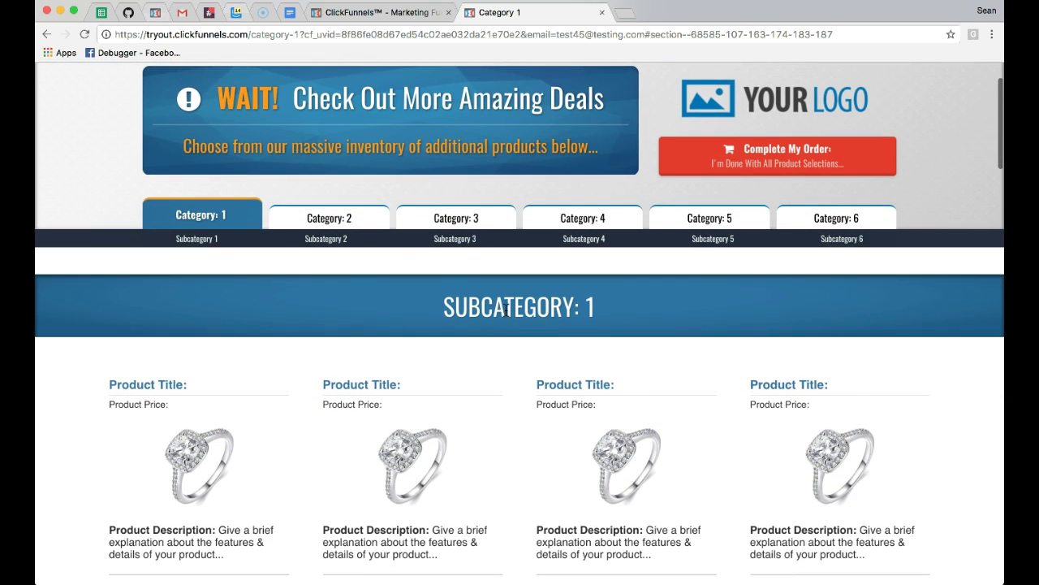
{"action": "scroll", "coordinate": [504, 321], "scroll_direction": "down", "scroll_amount": 3}
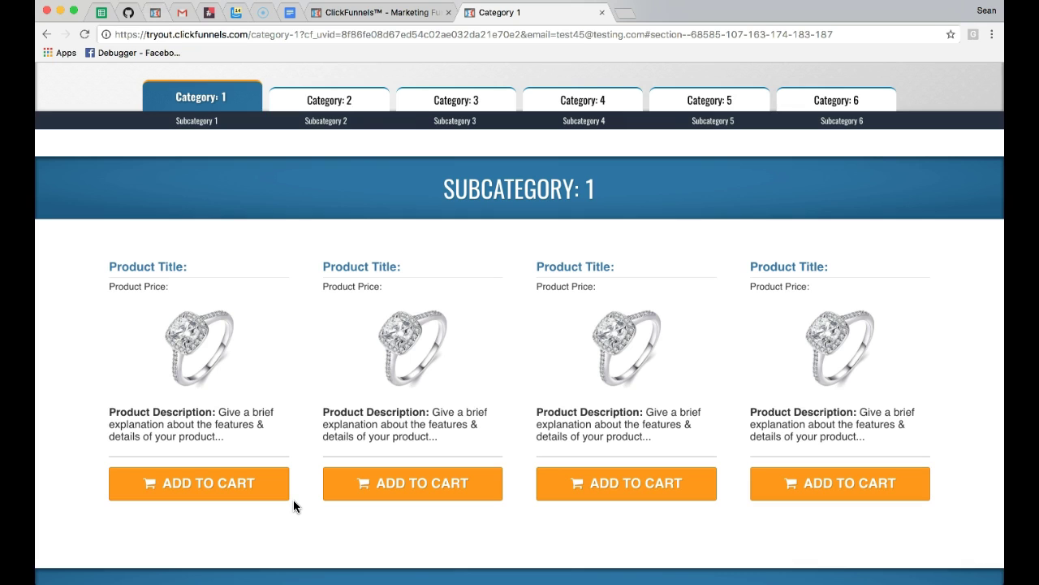
{"action": "left_click", "coordinate": [380, 12]}
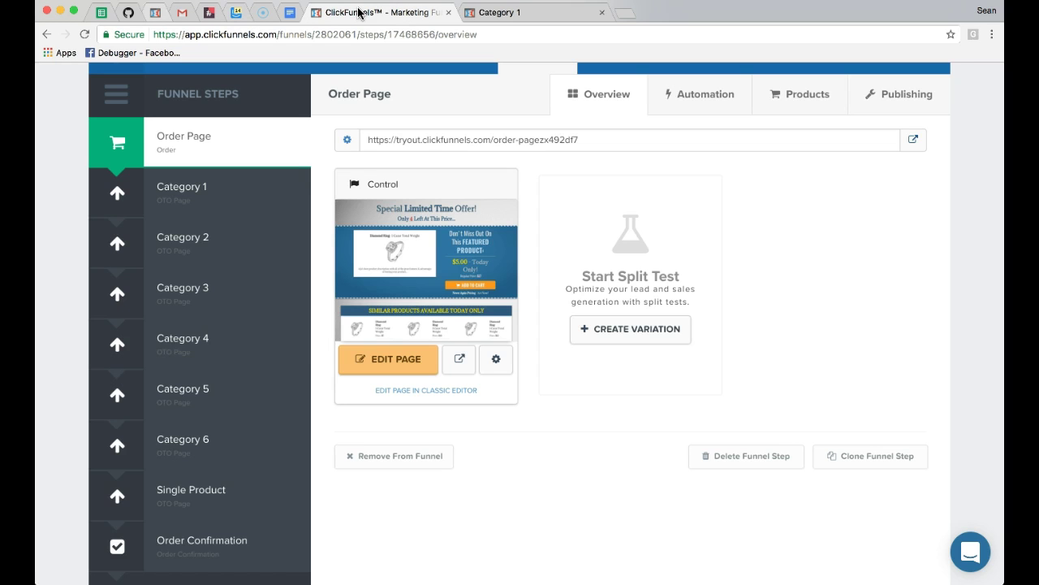
{"action": "scroll", "coordinate": [186, 409], "scroll_direction": "down", "scroll_amount": 3}
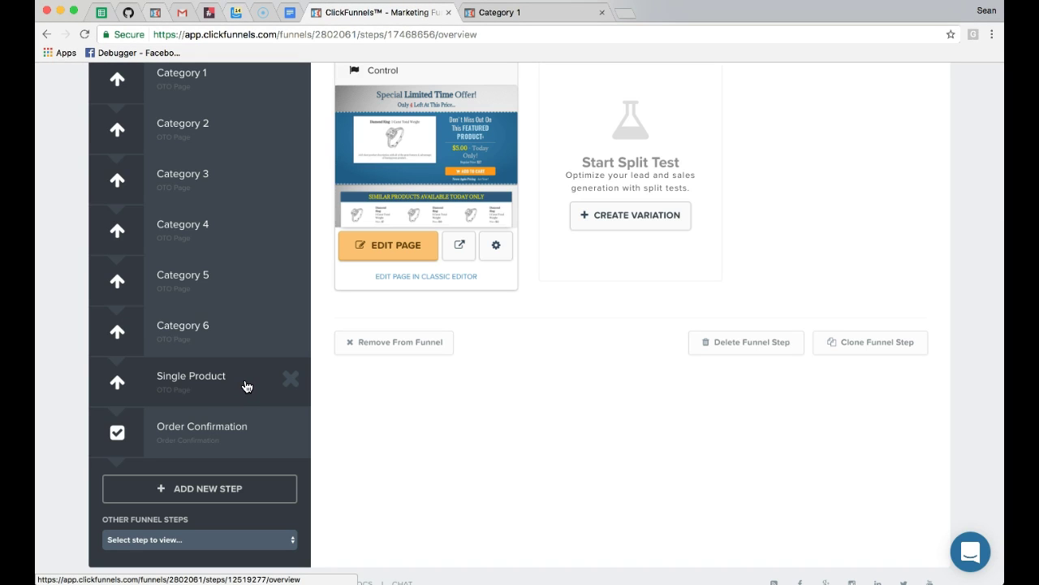
Step: Return to the live Category 1 page and add the first Subcategory 1 product to the cart through its product popup
{"action": "left_click", "coordinate": [536, 13]}
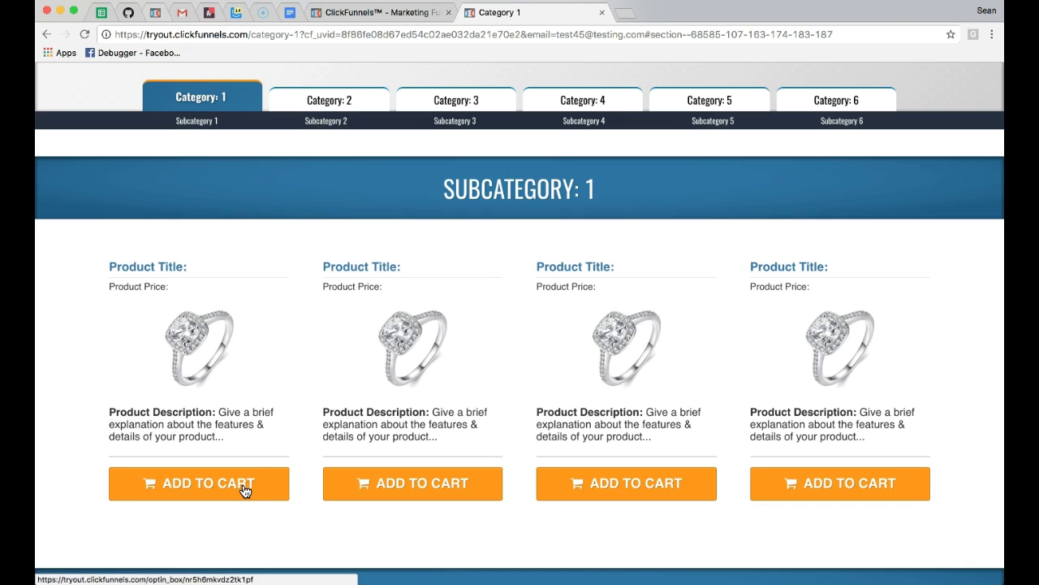
{"action": "left_click", "coordinate": [220, 488]}
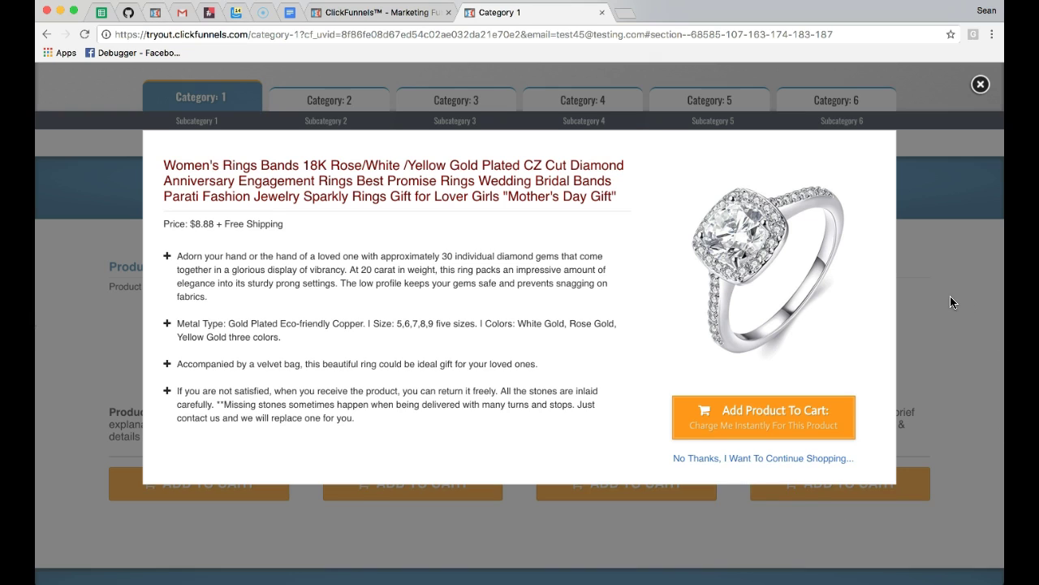
{"action": "left_click", "coordinate": [752, 418]}
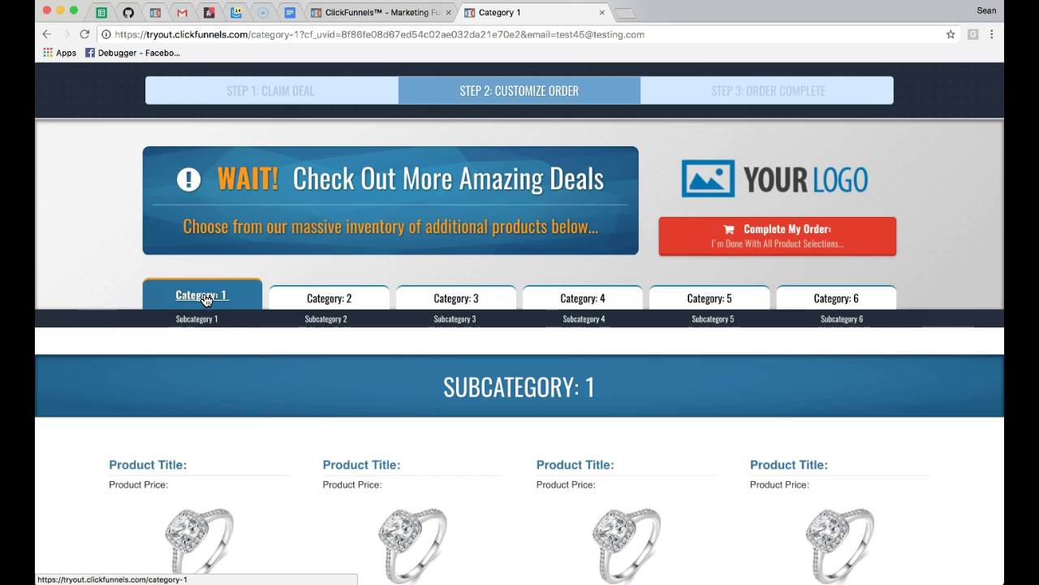
Step: Open the live Category 2 page from the category navigation and compare it with the Category 2 step in the ClickFunnels editor
{"action": "scroll", "coordinate": [231, 341], "scroll_direction": "down", "scroll_amount": 2}
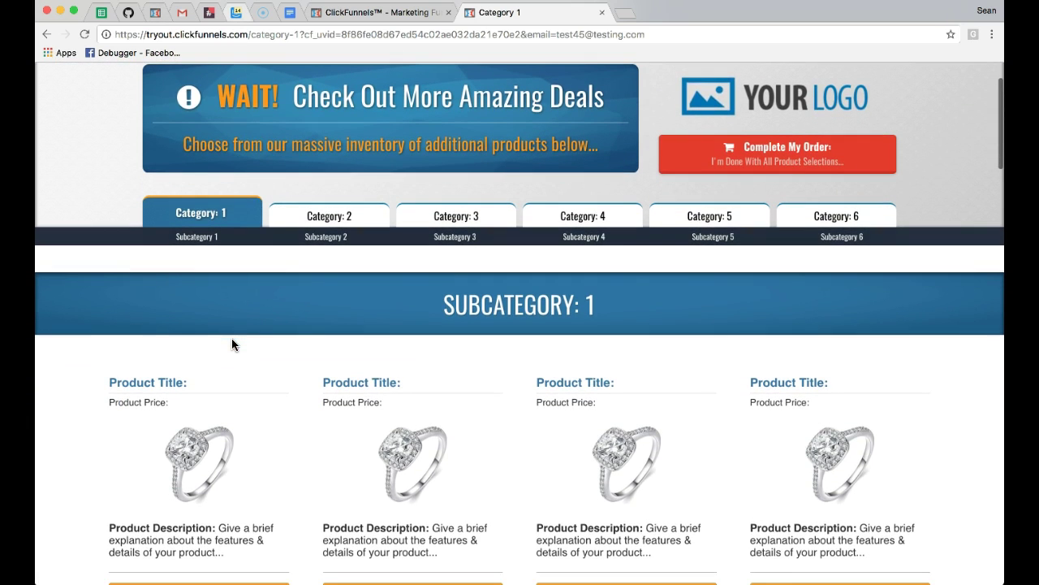
{"action": "scroll", "coordinate": [234, 333], "scroll_direction": "down", "scroll_amount": 2}
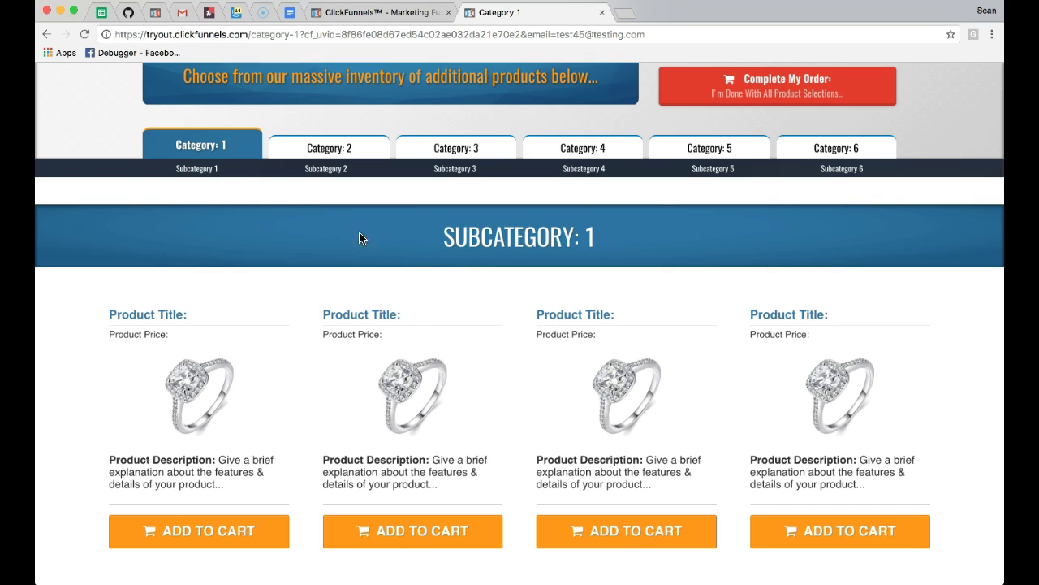
{"action": "scroll", "coordinate": [218, 148], "scroll_direction": "up", "scroll_amount": 1}
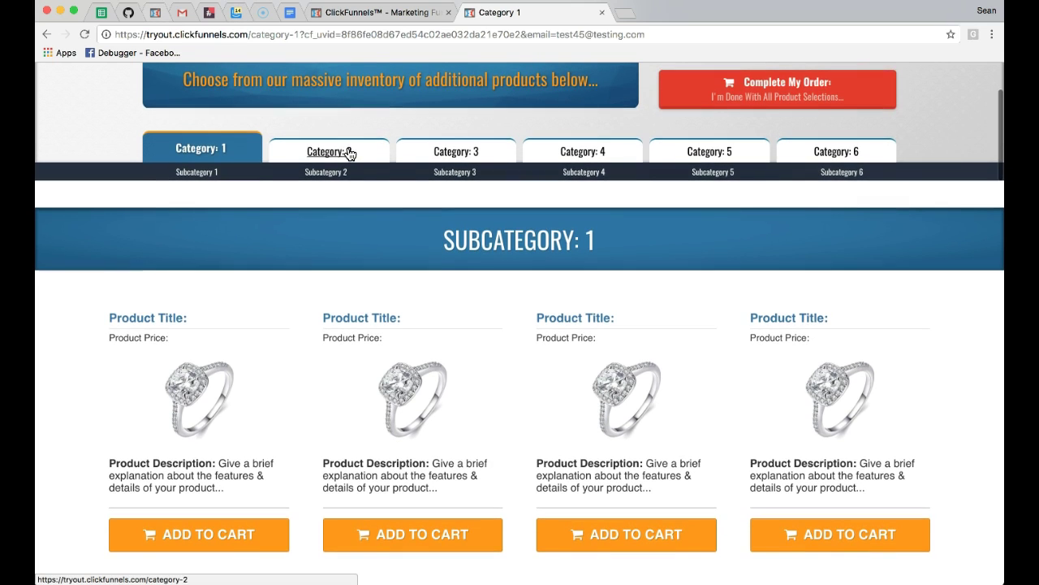
{"action": "left_click", "coordinate": [336, 154]}
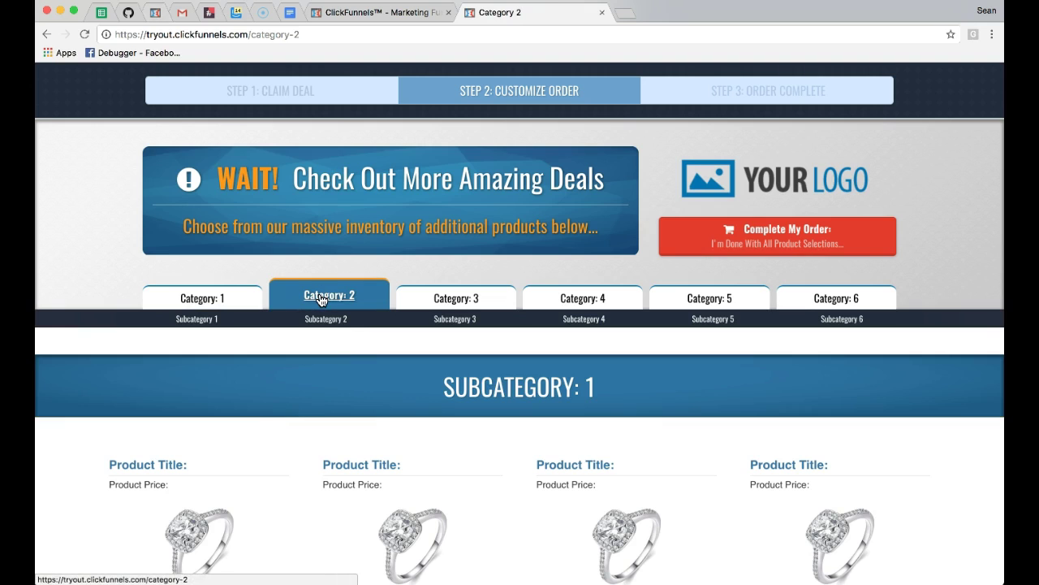
{"action": "left_click", "coordinate": [374, 12]}
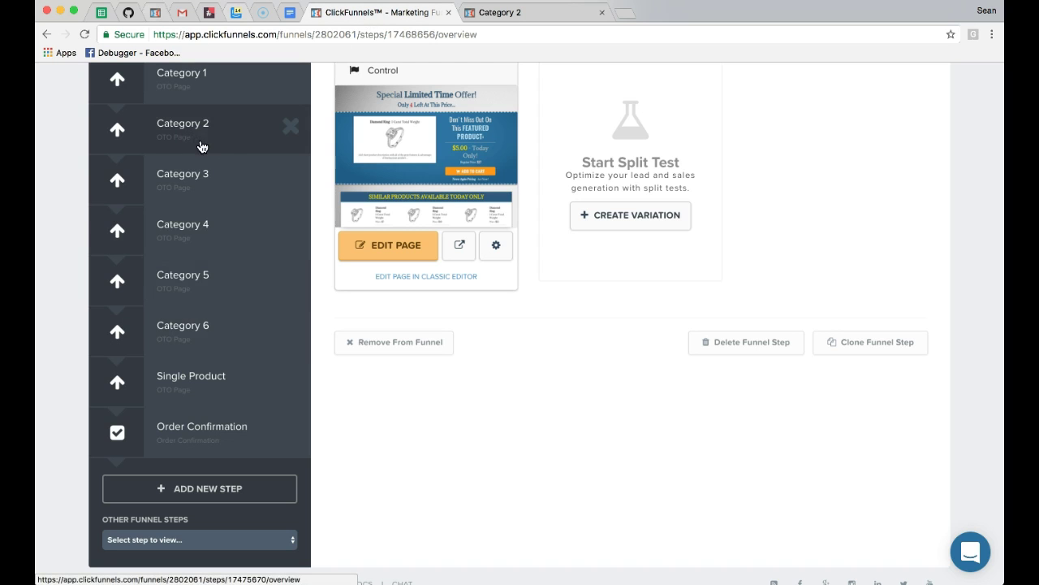
{"action": "left_click", "coordinate": [520, 13]}
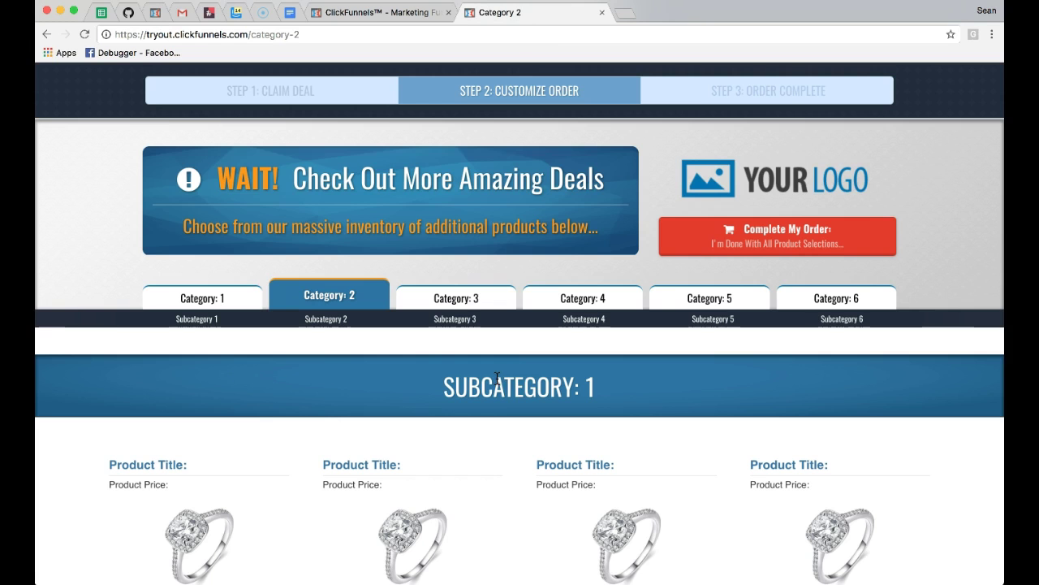
Step: Try to add the third Subcategory 1 product on the live Category 2 page to the cart
{"action": "scroll", "coordinate": [495, 372], "scroll_direction": "down", "scroll_amount": 2}
{"action": "scroll", "coordinate": [495, 372], "scroll_direction": "down", "scroll_amount": 2}
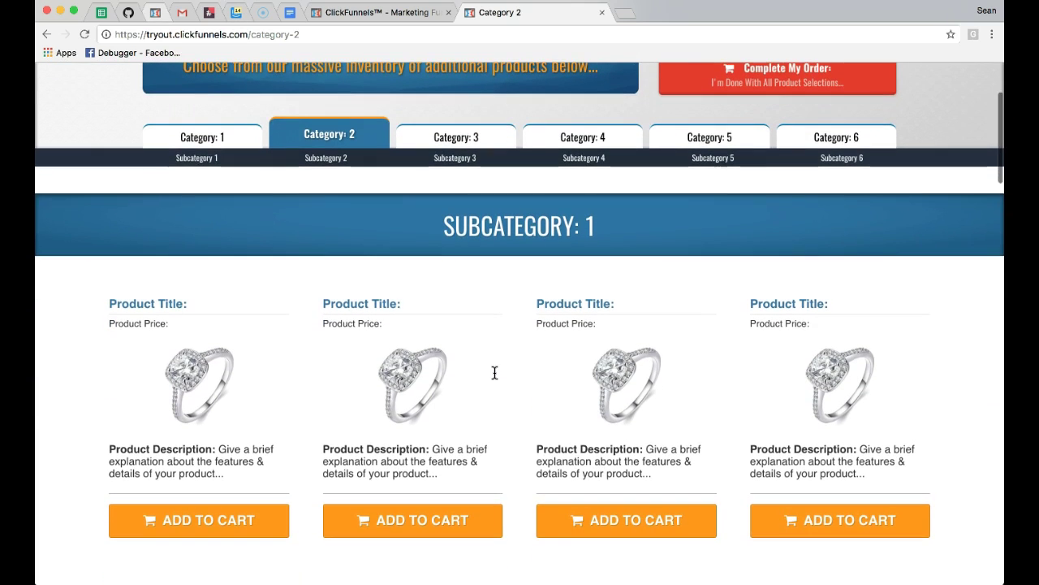
{"action": "scroll", "coordinate": [495, 372], "scroll_direction": "down", "scroll_amount": 2}
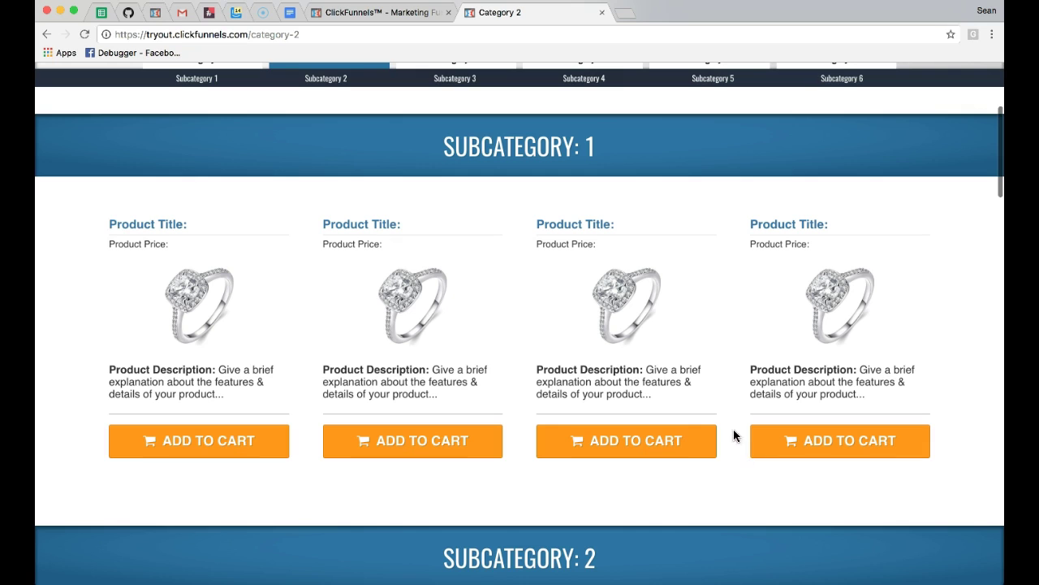
{"action": "scroll", "coordinate": [739, 410], "scroll_direction": "down", "scroll_amount": 2}
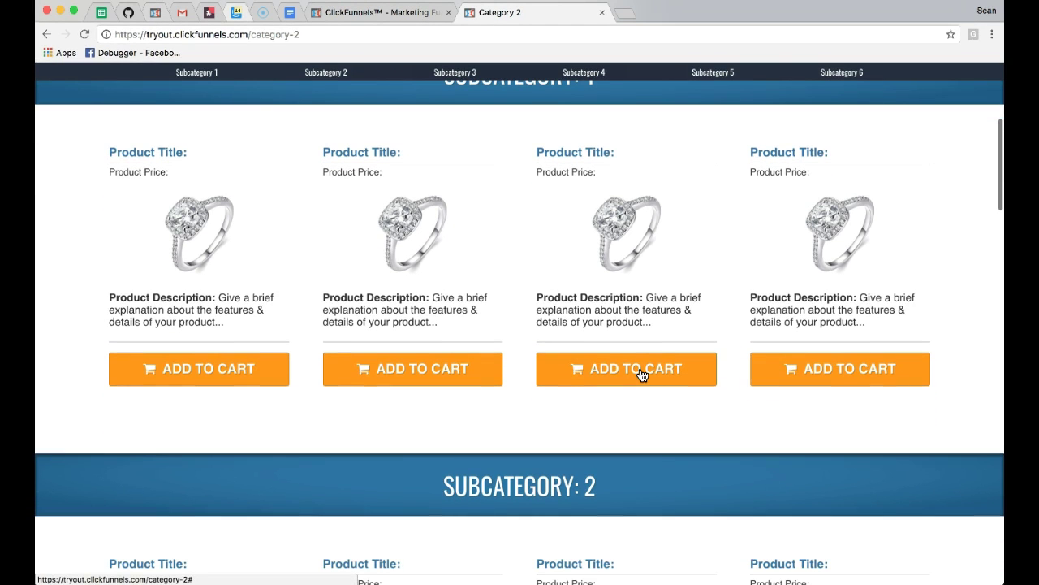
{"action": "left_click", "coordinate": [641, 373]}
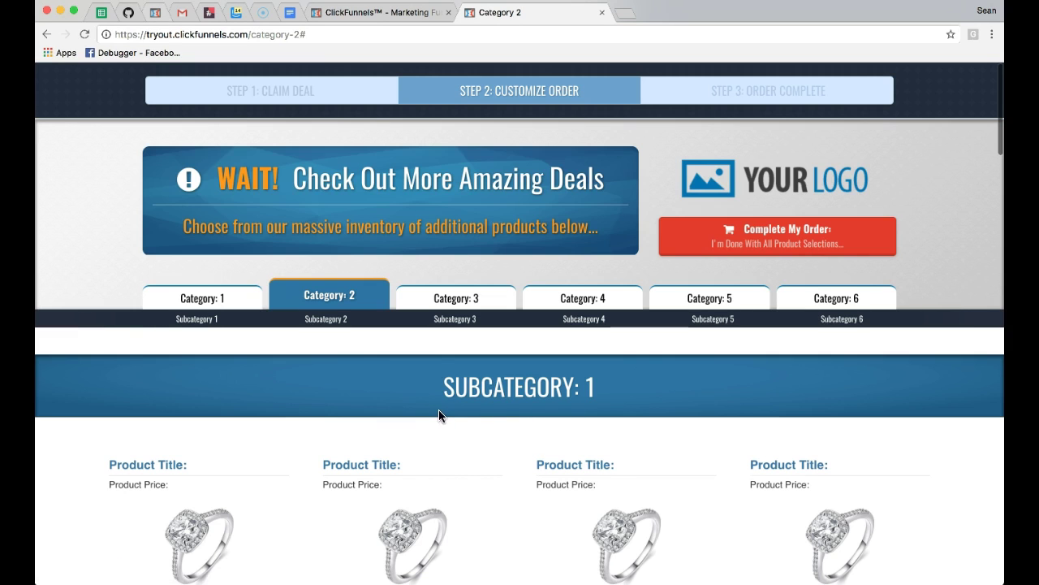
Step: Return to the live Category 1 page and add the third Subcategory 2 product to the cart
{"action": "scroll", "coordinate": [438, 415], "scroll_direction": "down", "scroll_amount": 5}
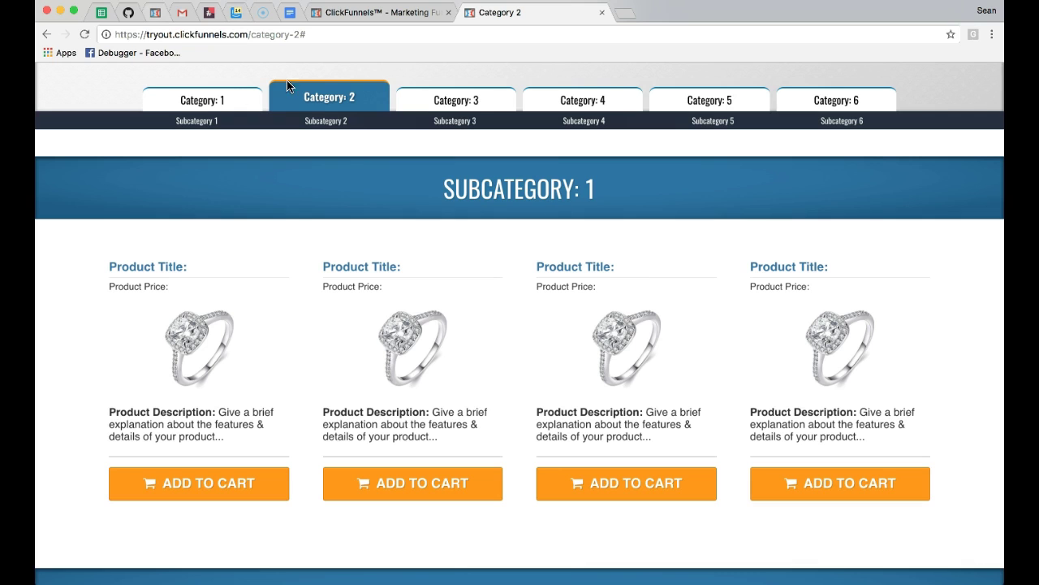
{"action": "left_click", "coordinate": [205, 101]}
{"action": "scroll", "coordinate": [510, 404], "scroll_direction": "down", "scroll_amount": 10}
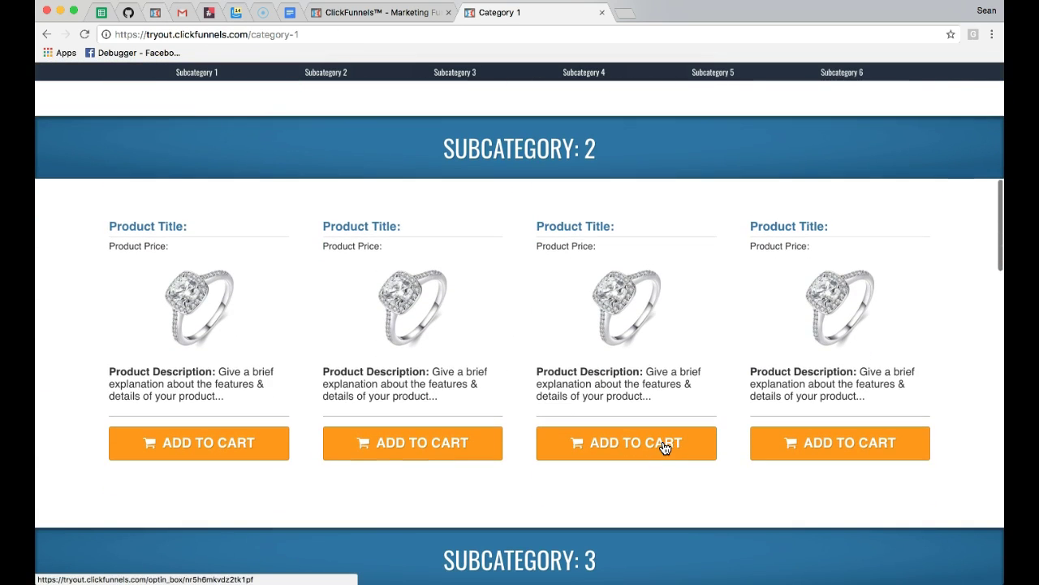
{"action": "scroll", "coordinate": [631, 455], "scroll_direction": "down", "scroll_amount": 1}
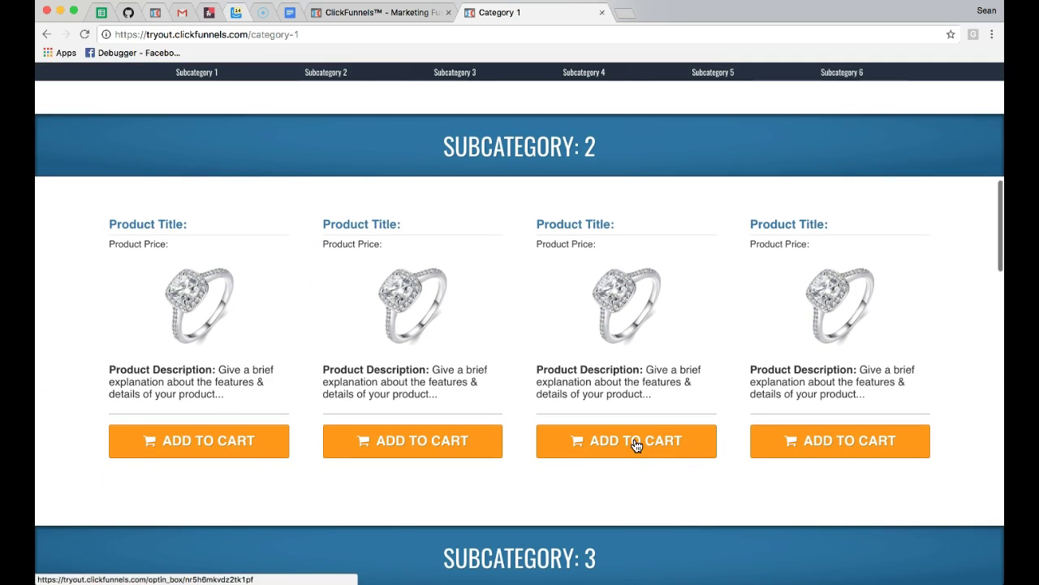
{"action": "left_click", "coordinate": [627, 452]}
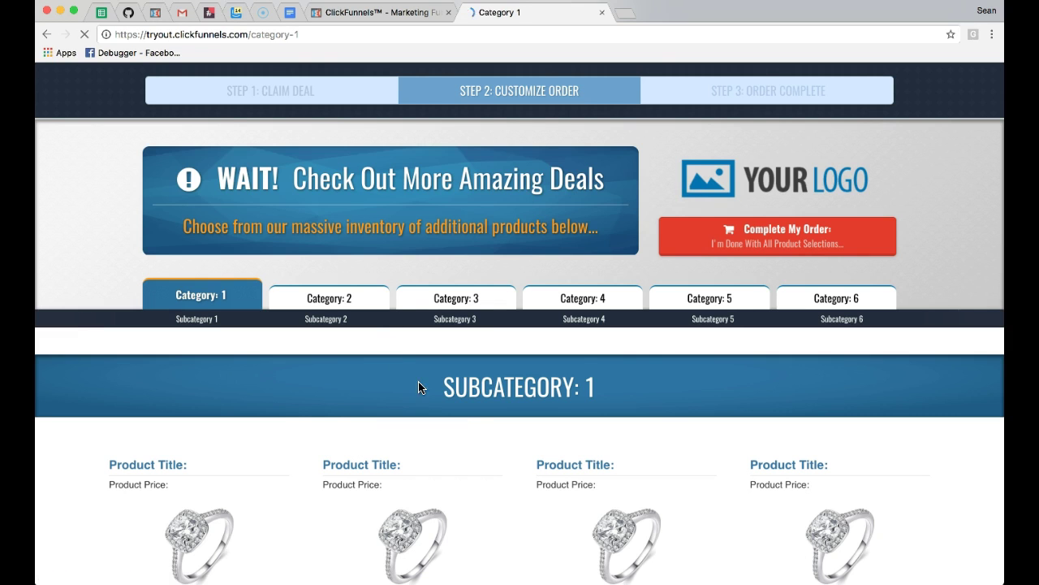
Step: Examine the Subcategory 2 products on the reloaded Category 1 page
{"action": "scroll", "coordinate": [475, 435], "scroll_direction": "down", "scroll_amount": 7}
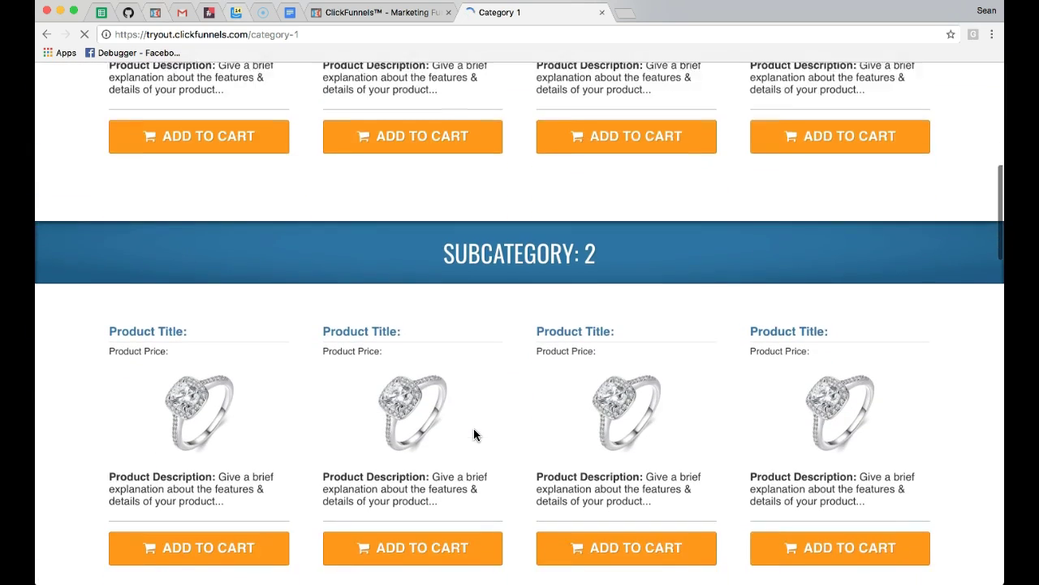
{"action": "scroll", "coordinate": [479, 407], "scroll_direction": "down", "scroll_amount": 1}
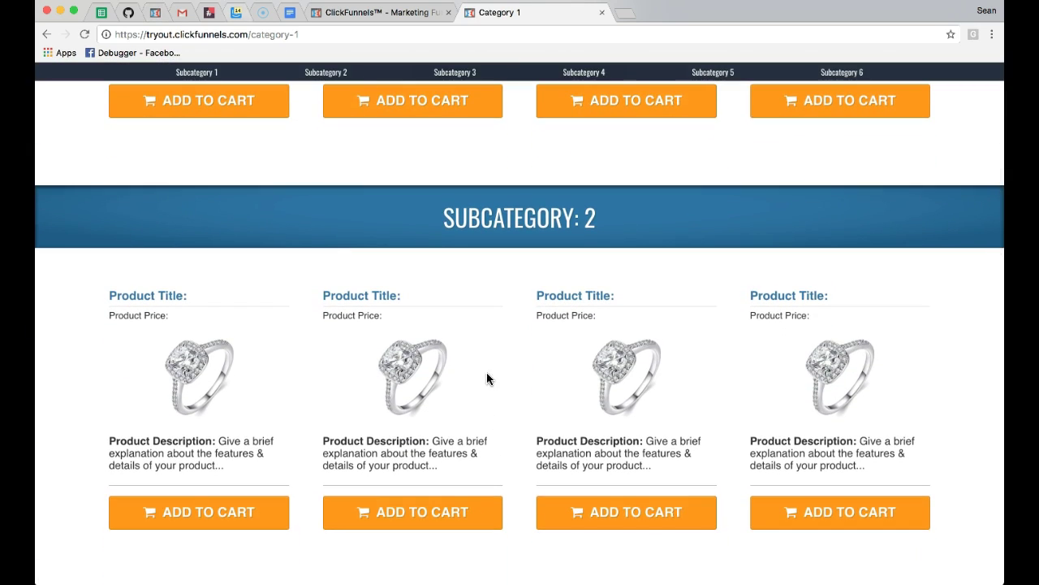
{"action": "scroll", "coordinate": [475, 242], "scroll_direction": "down", "scroll_amount": 1}
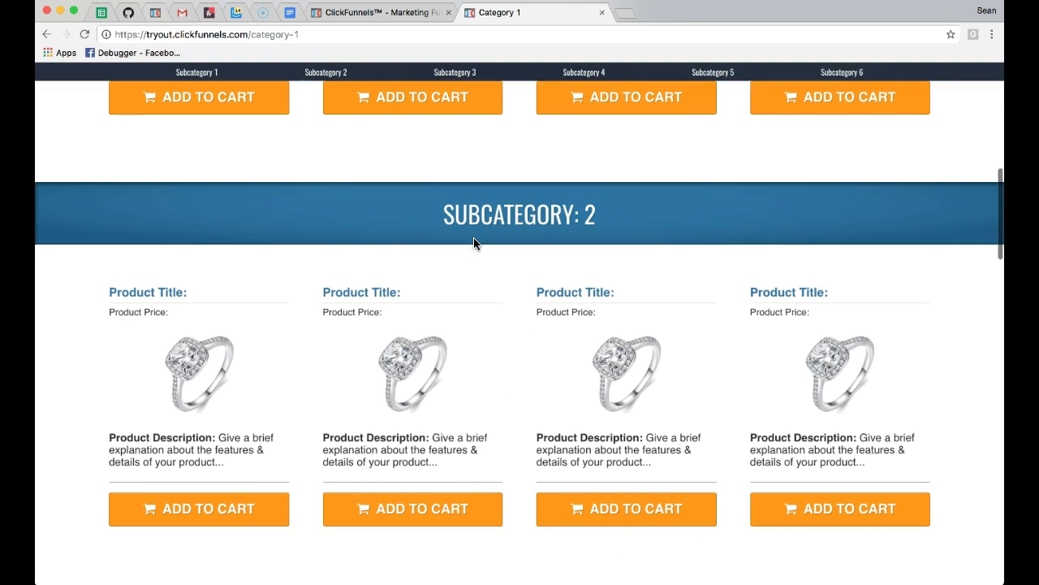
Step: Complete the order from the live Category 1 page and review the products receipt on the order confirmation page
{"action": "scroll", "coordinate": [475, 242], "scroll_direction": "up", "scroll_amount": 10}
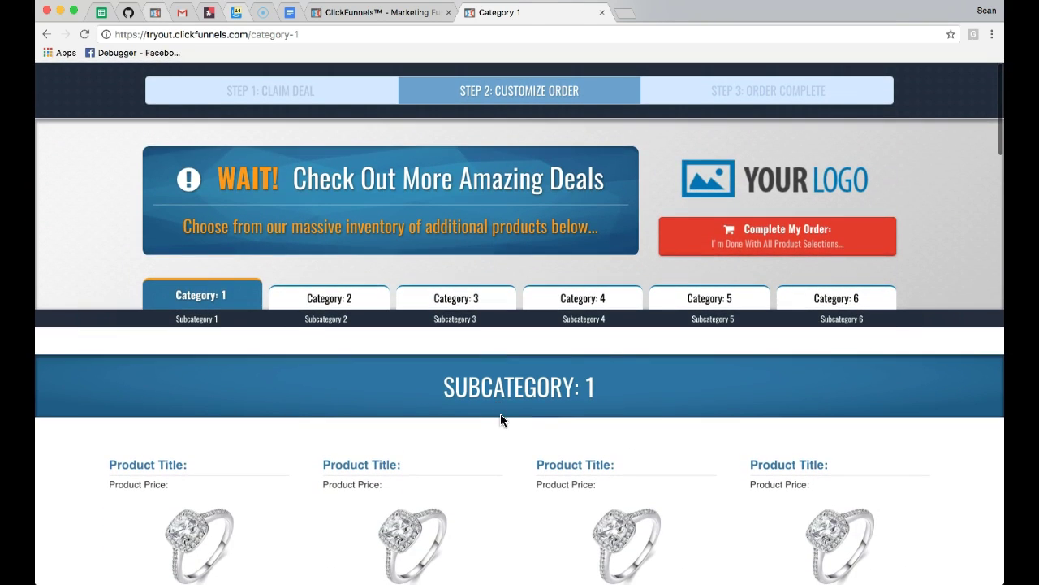
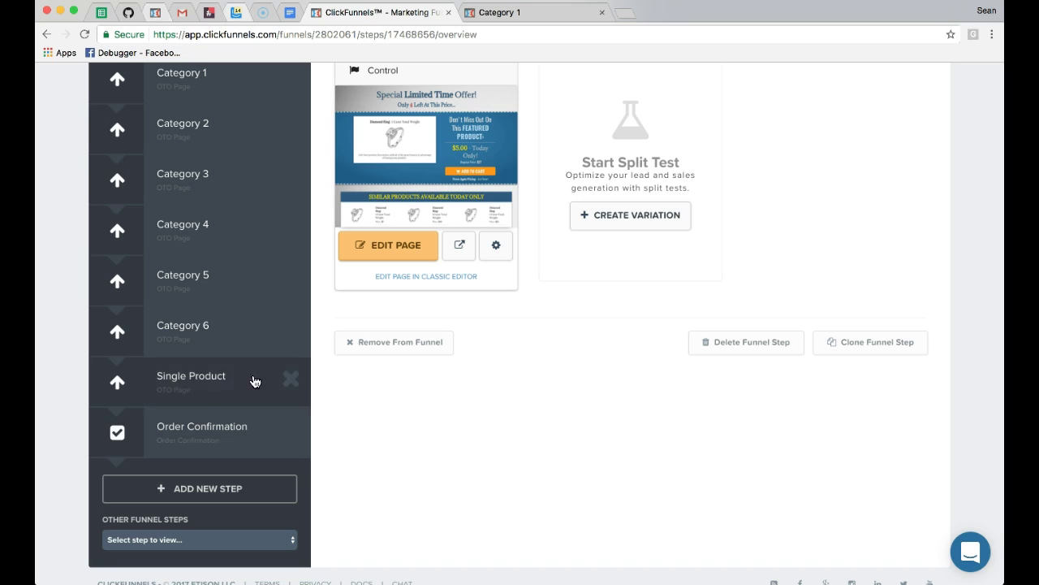
{"action": "left_click", "coordinate": [543, 13]}
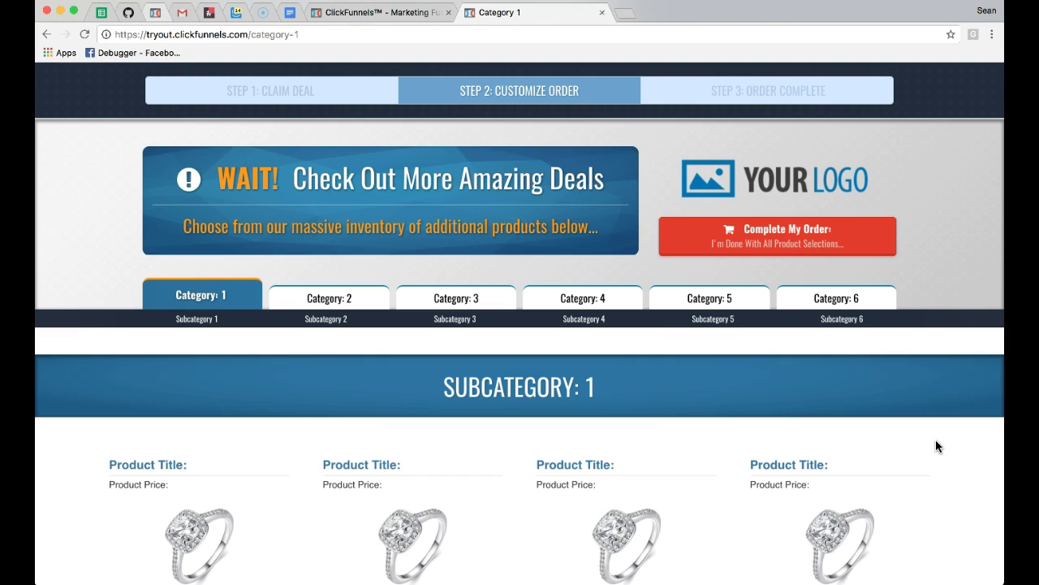
{"action": "left_click", "coordinate": [776, 243]}
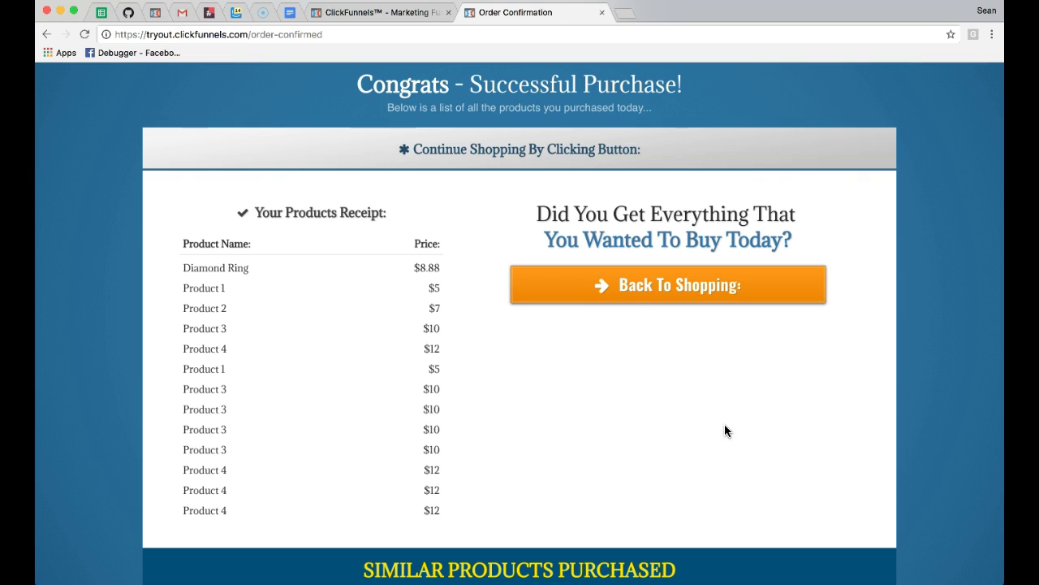
{"action": "scroll", "coordinate": [455, 348], "scroll_direction": "down", "scroll_amount": 1}
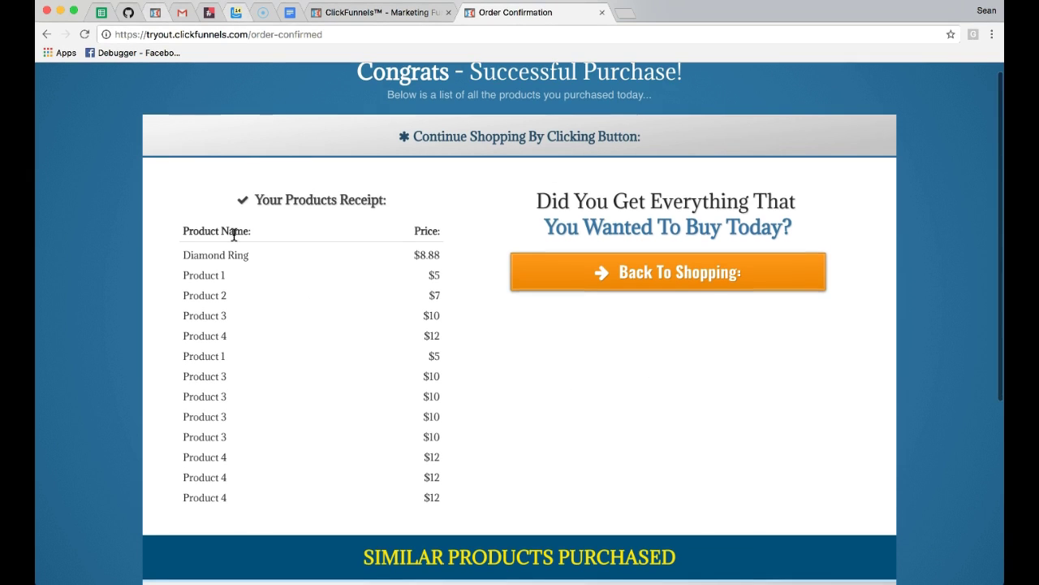
{"action": "scroll", "coordinate": [225, 484], "scroll_direction": "left", "scroll_amount": 3}
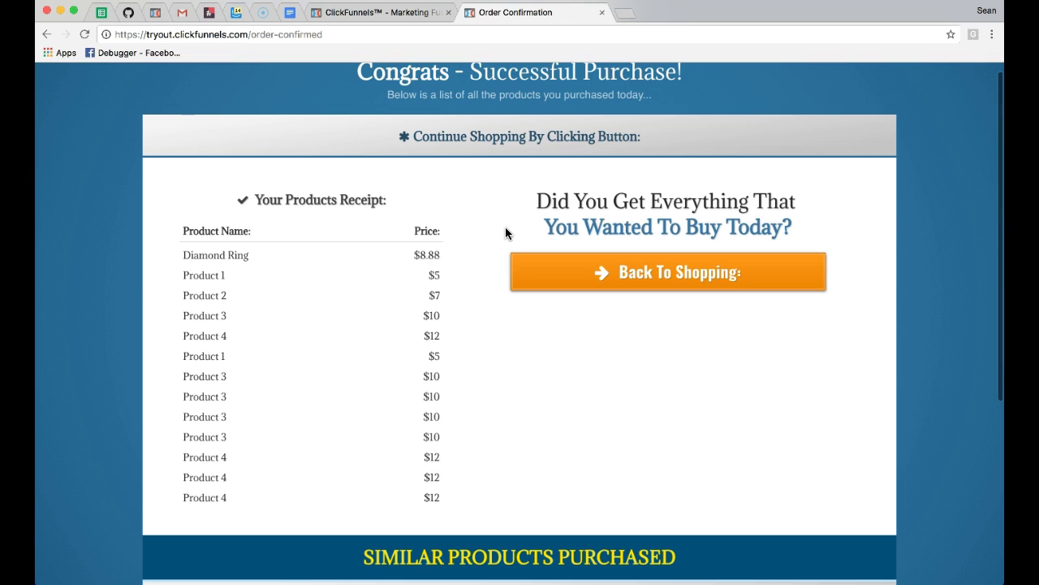
{"action": "scroll", "coordinate": [470, 235], "scroll_direction": "up", "scroll_amount": 1}
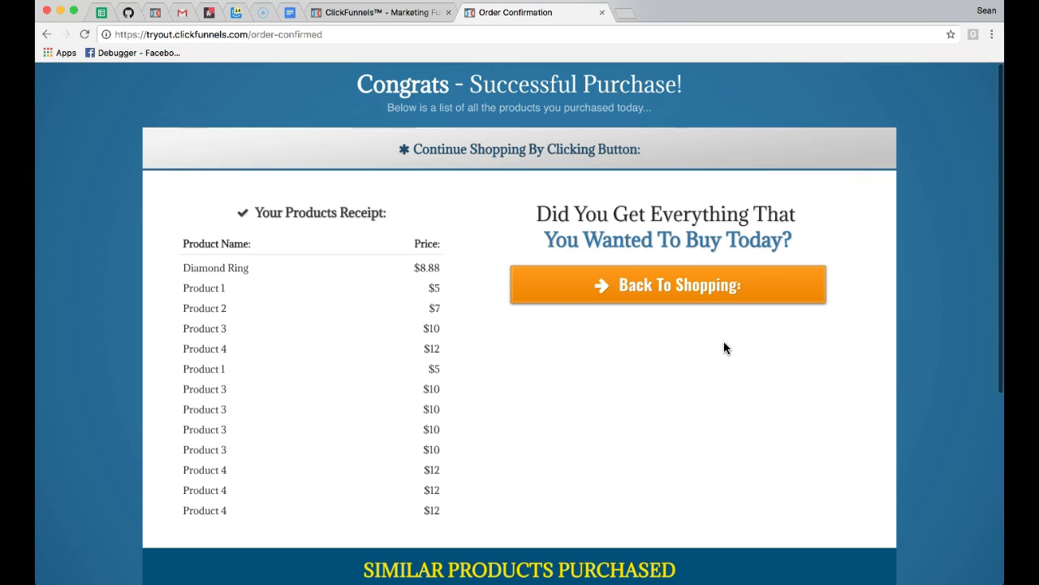
Step: Add the second item under Similar Products Purchased on the order confirmation page to the cart
{"action": "scroll", "coordinate": [737, 353], "scroll_direction": "down", "scroll_amount": 5}
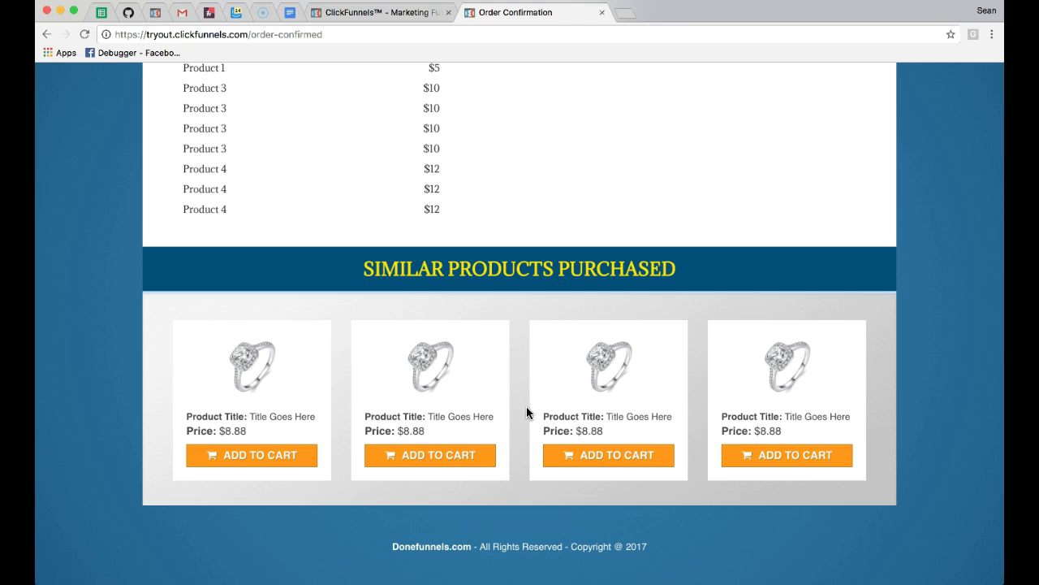
{"action": "left_click", "coordinate": [431, 460]}
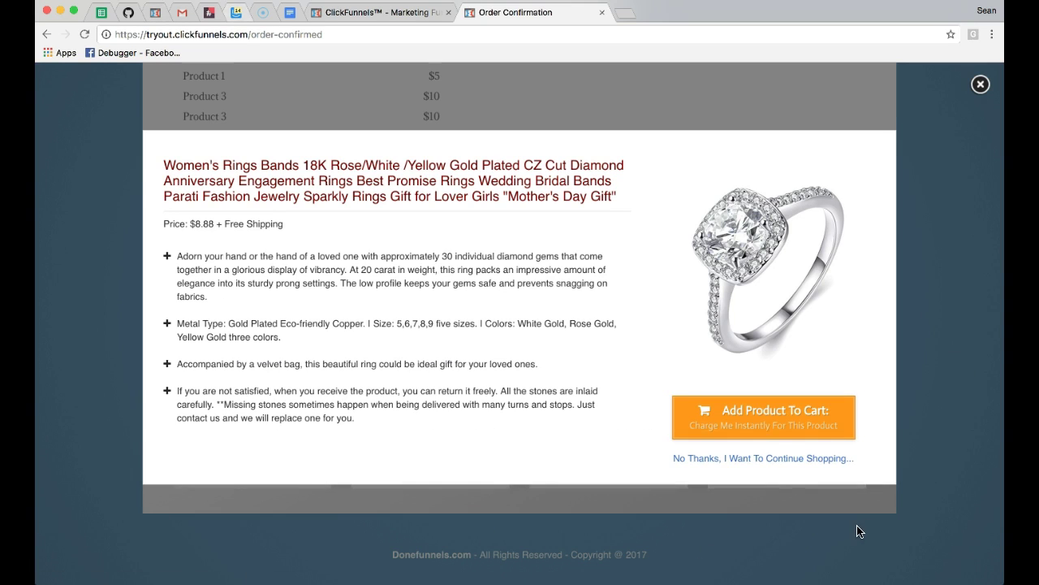
{"action": "left_click", "coordinate": [741, 415]}
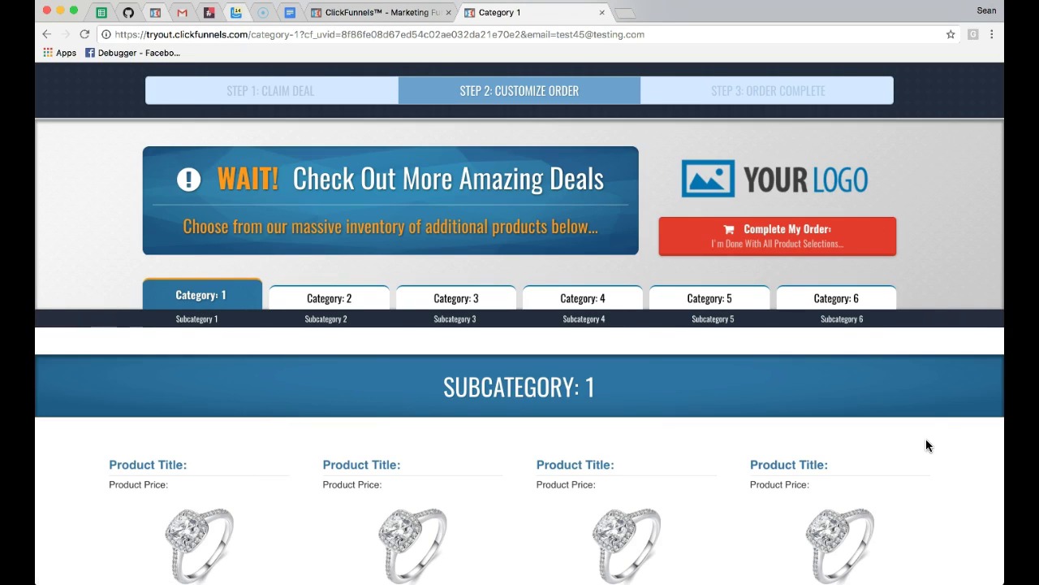
Step: Complete the order again from Category 1 and check the receipt and similar products on the order confirmation page
{"action": "left_click", "coordinate": [780, 232]}
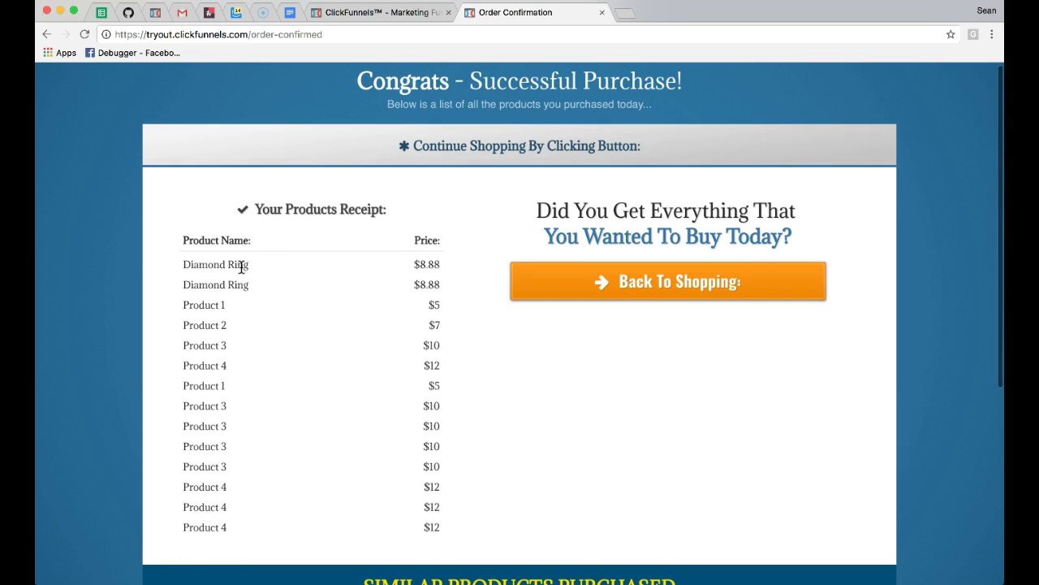
{"action": "scroll", "coordinate": [570, 452], "scroll_direction": "down", "scroll_amount": 4}
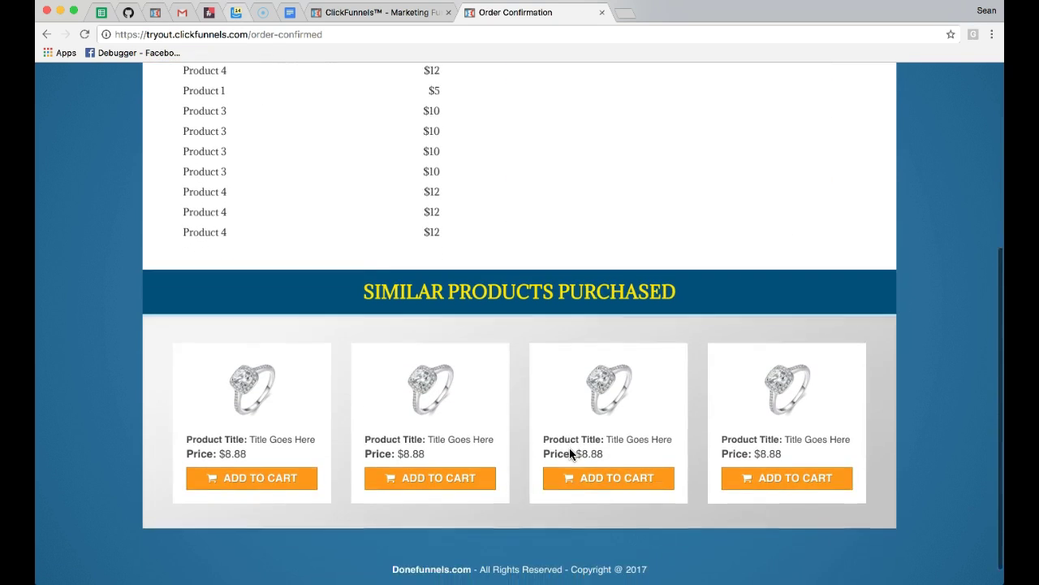
{"action": "scroll", "coordinate": [260, 462], "scroll_direction": "up", "scroll_amount": 5}
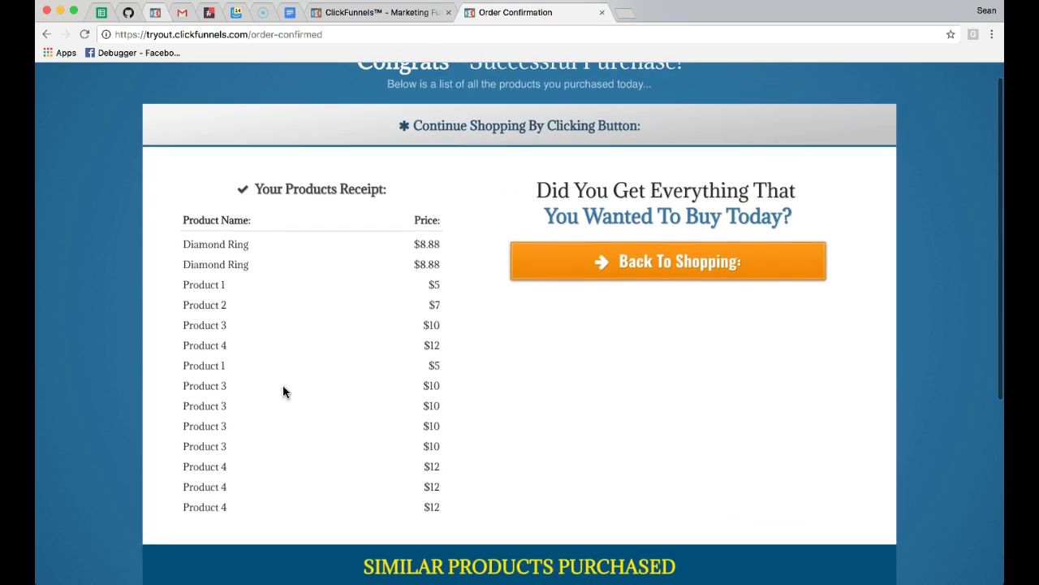
{"action": "scroll", "coordinate": [342, 342], "scroll_direction": "down", "scroll_amount": 1}
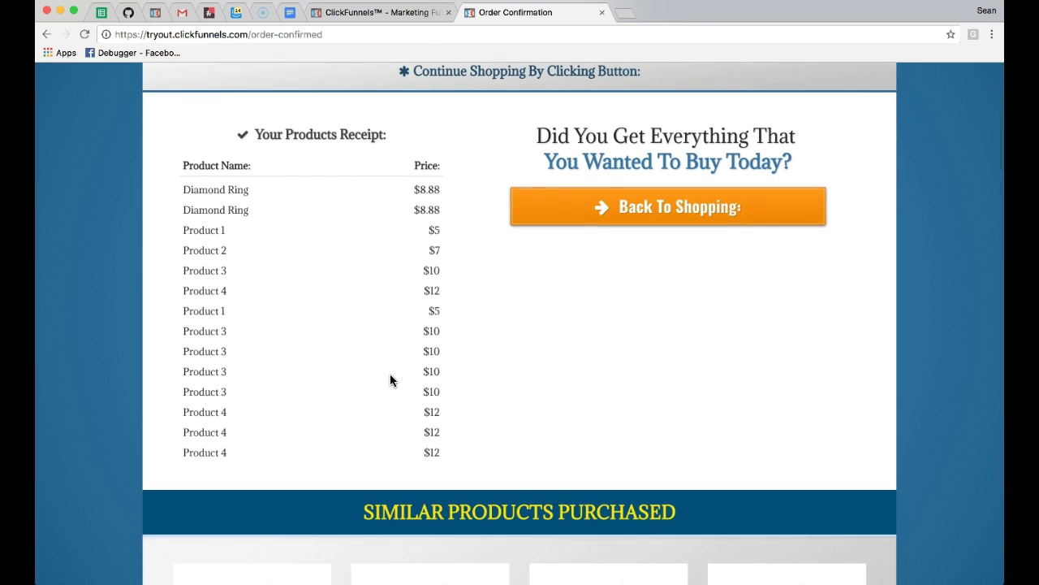
{"action": "scroll", "coordinate": [391, 378], "scroll_direction": "down", "scroll_amount": 2}
{"action": "scroll", "coordinate": [390, 380], "scroll_direction": "down", "scroll_amount": 3}
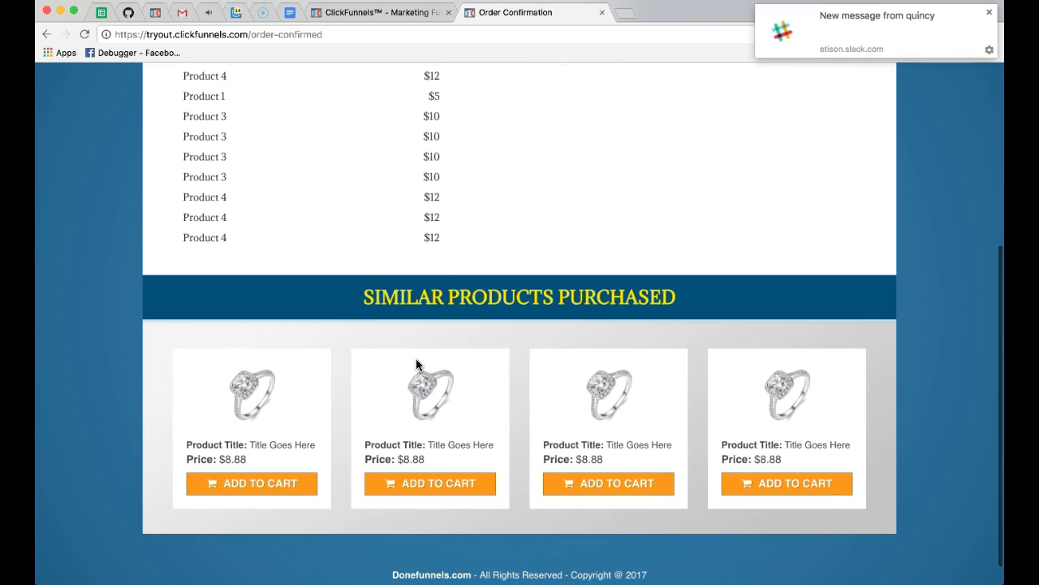
{"action": "left_click", "coordinate": [990, 13]}
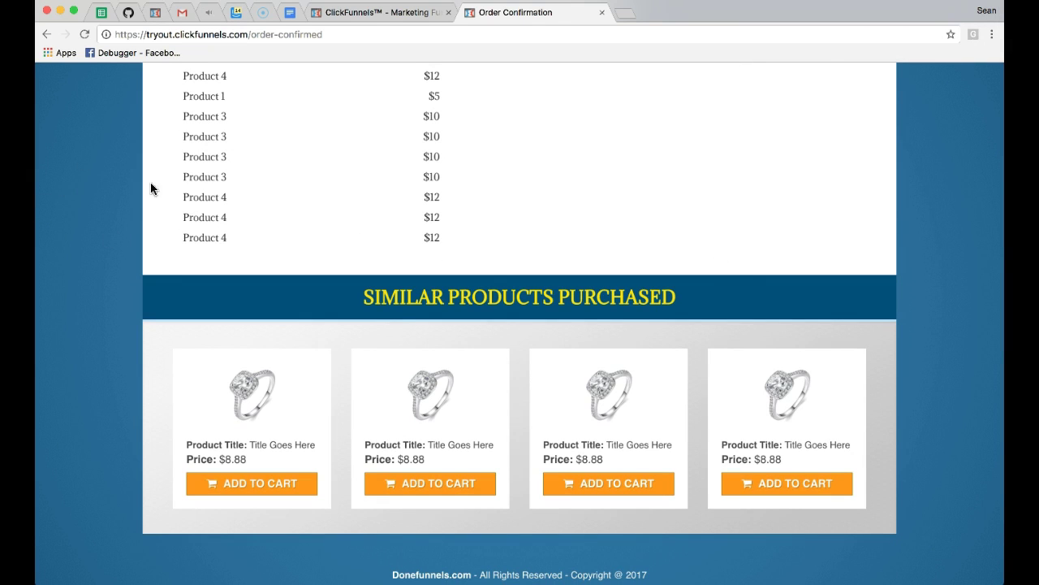
{"action": "scroll", "coordinate": [607, 219], "scroll_direction": "up", "scroll_amount": 6}
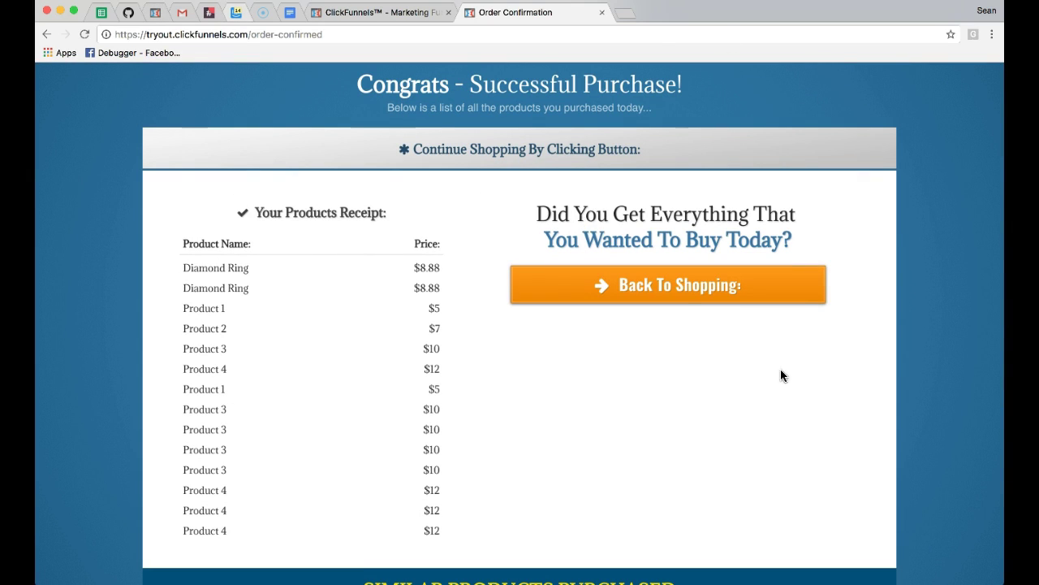
Step: Go back to shopping, browse the Category 1 subcategories, and return to the order confirmation receipt
{"action": "left_click", "coordinate": [695, 286]}
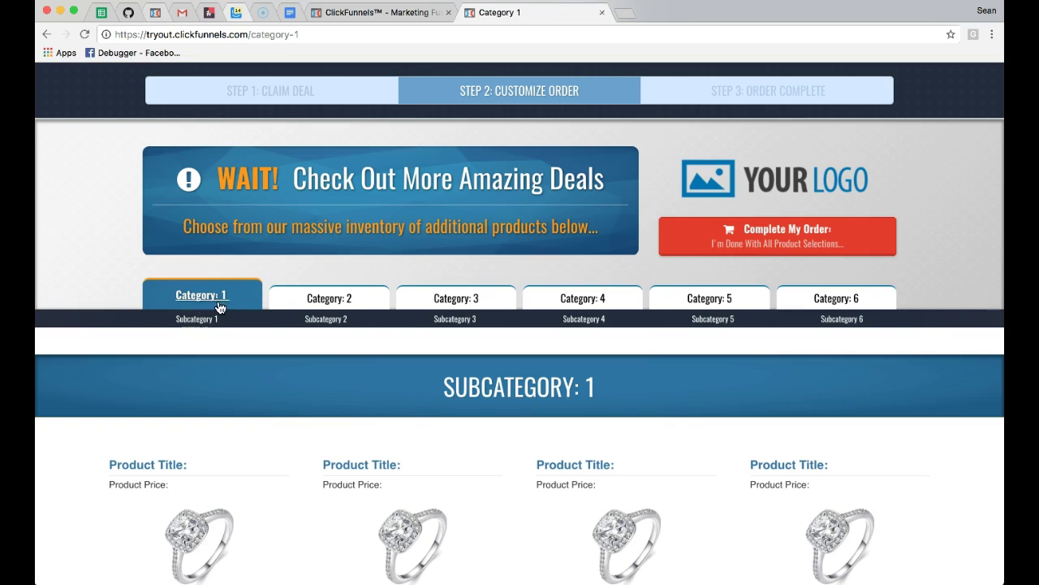
{"action": "scroll", "coordinate": [353, 395], "scroll_direction": "down", "scroll_amount": 5}
{"action": "scroll", "coordinate": [353, 395], "scroll_direction": "down", "scroll_amount": 5}
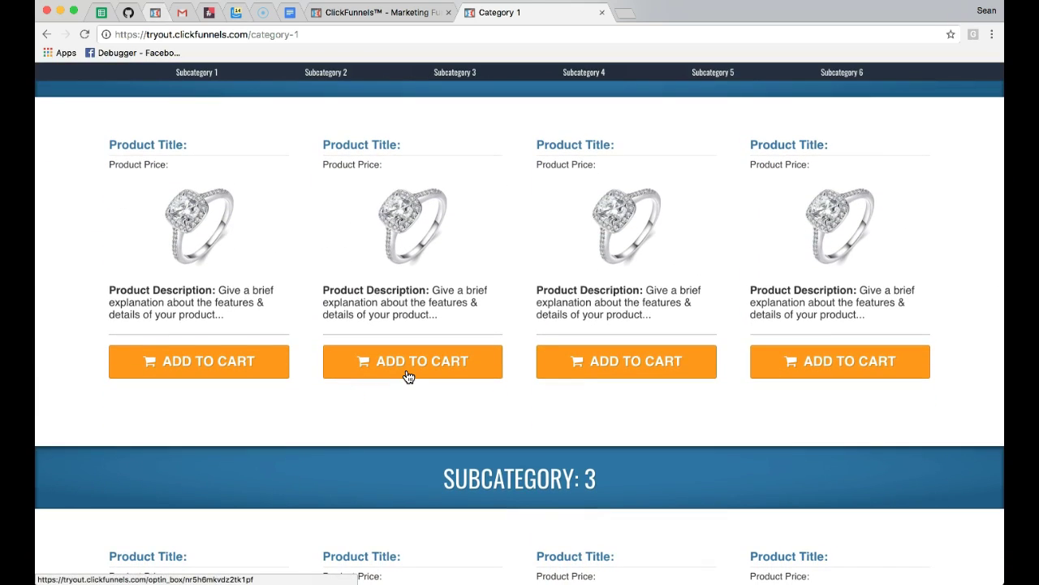
{"action": "scroll", "coordinate": [396, 383], "scroll_direction": "down", "scroll_amount": 5}
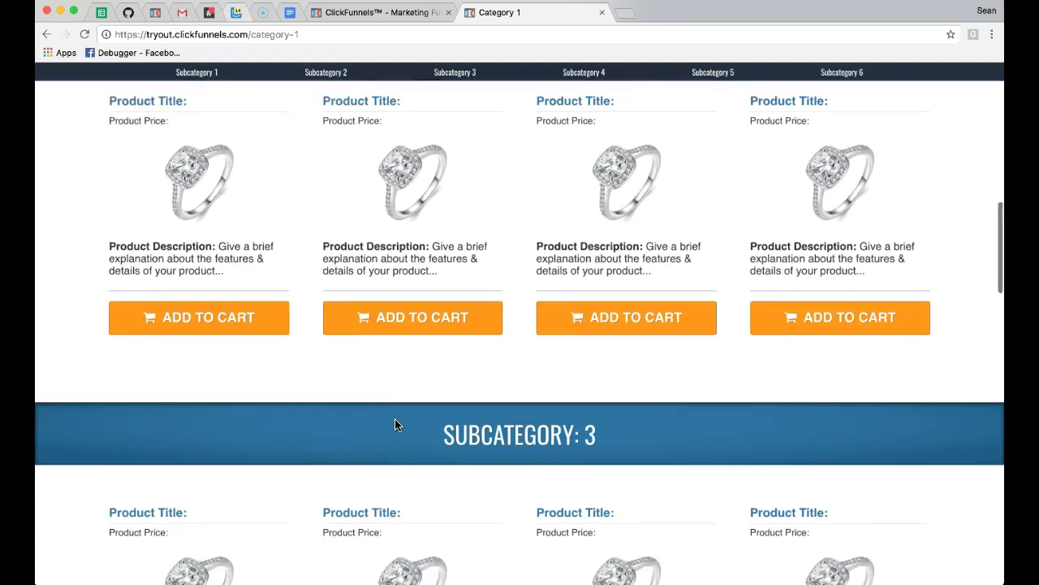
{"action": "scroll", "coordinate": [395, 423], "scroll_direction": "down", "scroll_amount": 15}
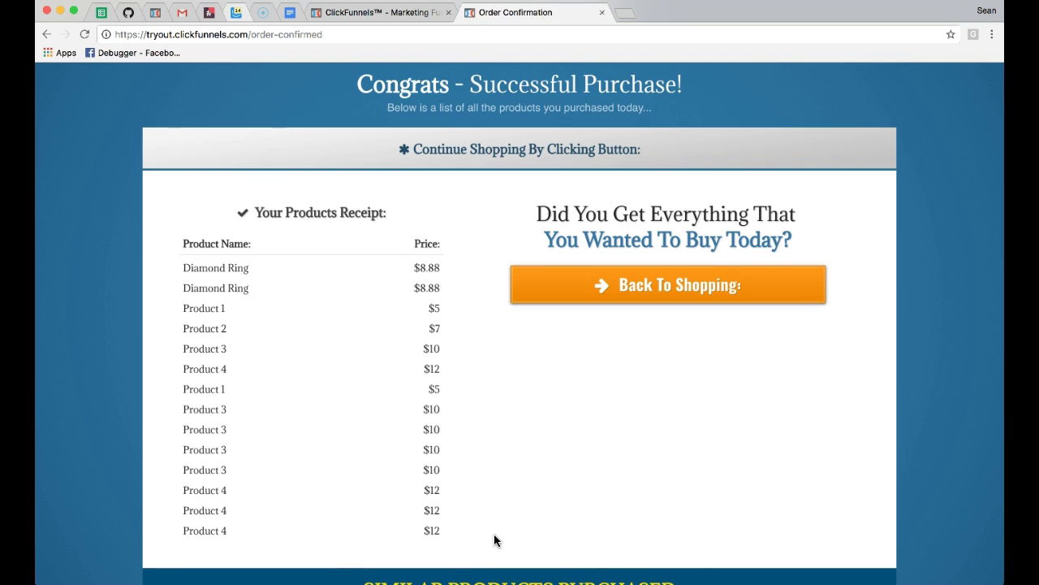
{"action": "scroll", "coordinate": [877, 421], "scroll_direction": "down", "scroll_amount": 1}
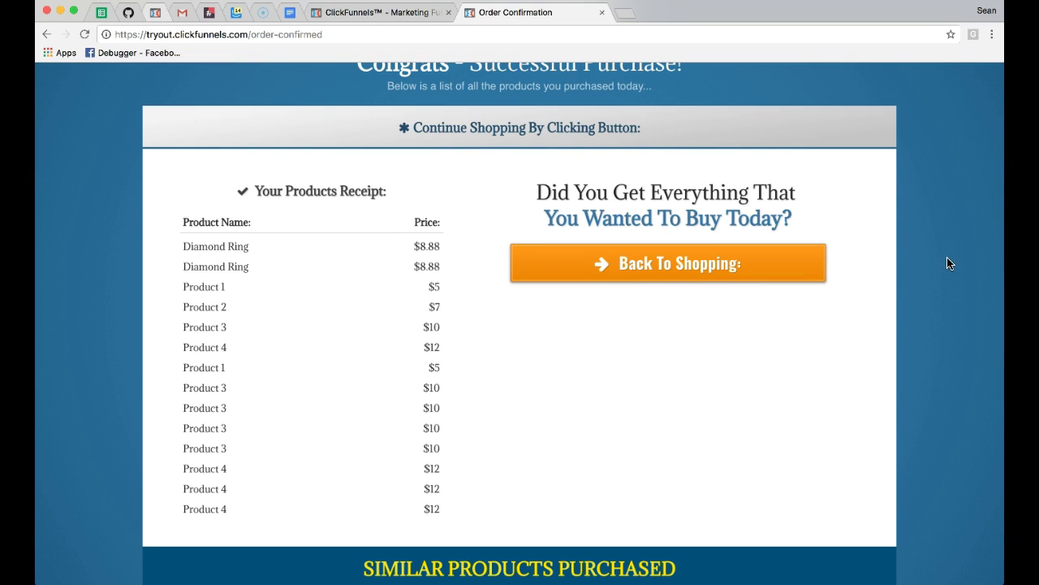
{"action": "scroll", "coordinate": [929, 231], "scroll_direction": "down", "scroll_amount": 1}
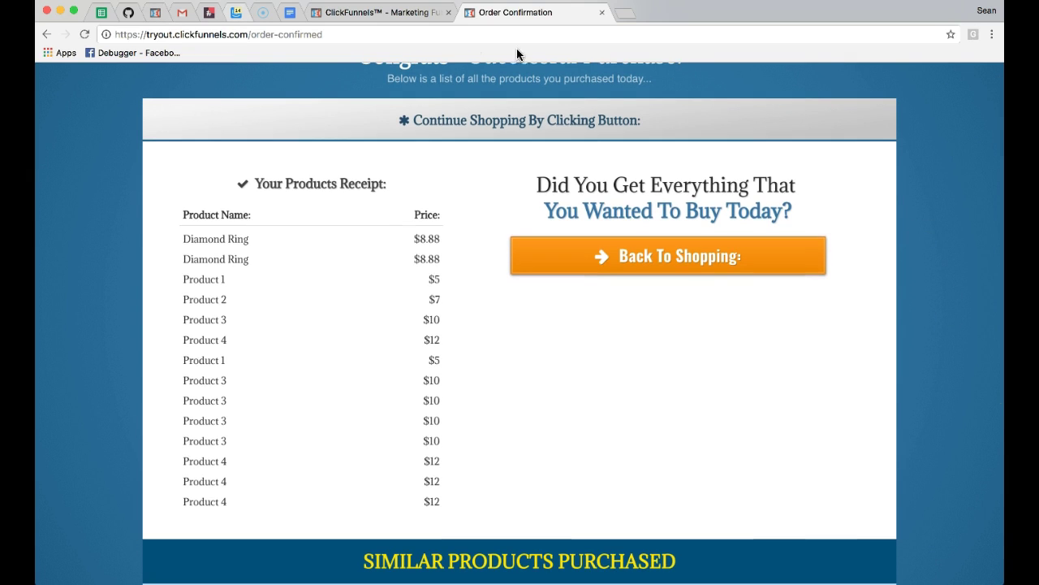
Step: Switch to the ClickFunnels editor and review the funnel steps from Order Page through Order Confirmation
{"action": "left_click", "coordinate": [376, 15]}
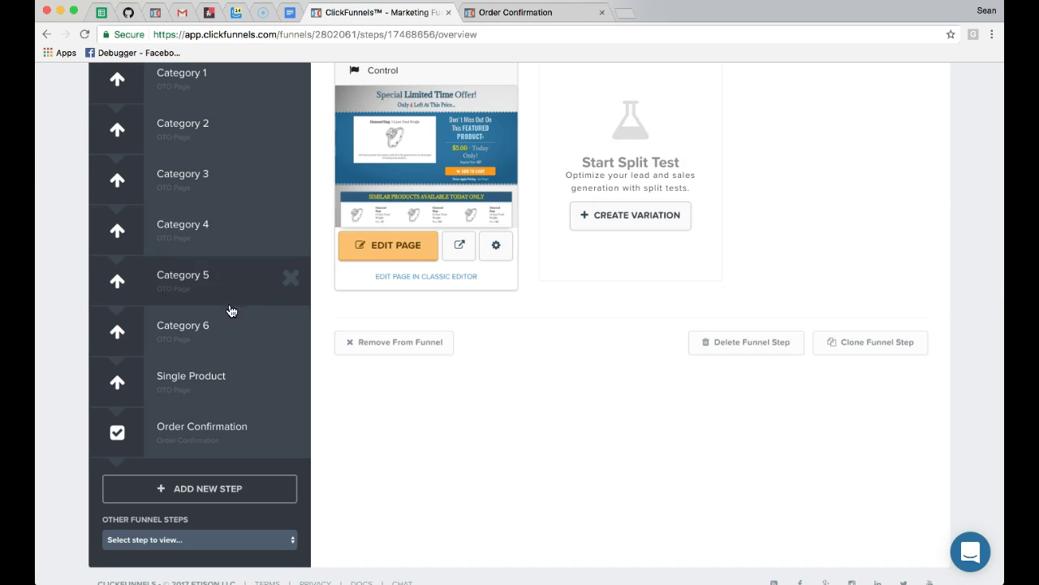
{"action": "scroll", "coordinate": [228, 305], "scroll_direction": "up", "scroll_amount": 5}
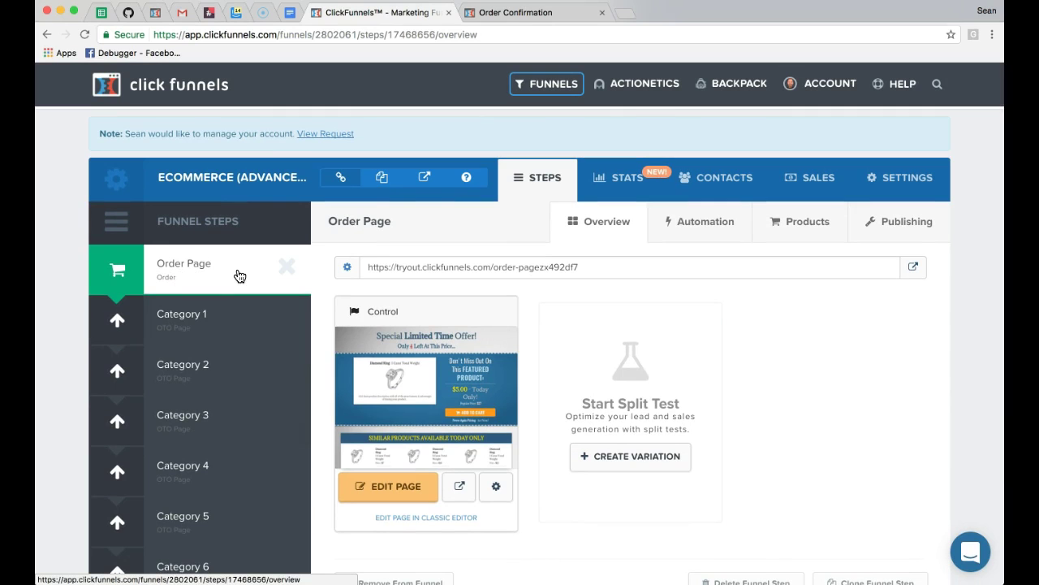
{"action": "scroll", "coordinate": [225, 399], "scroll_direction": "down", "scroll_amount": 4}
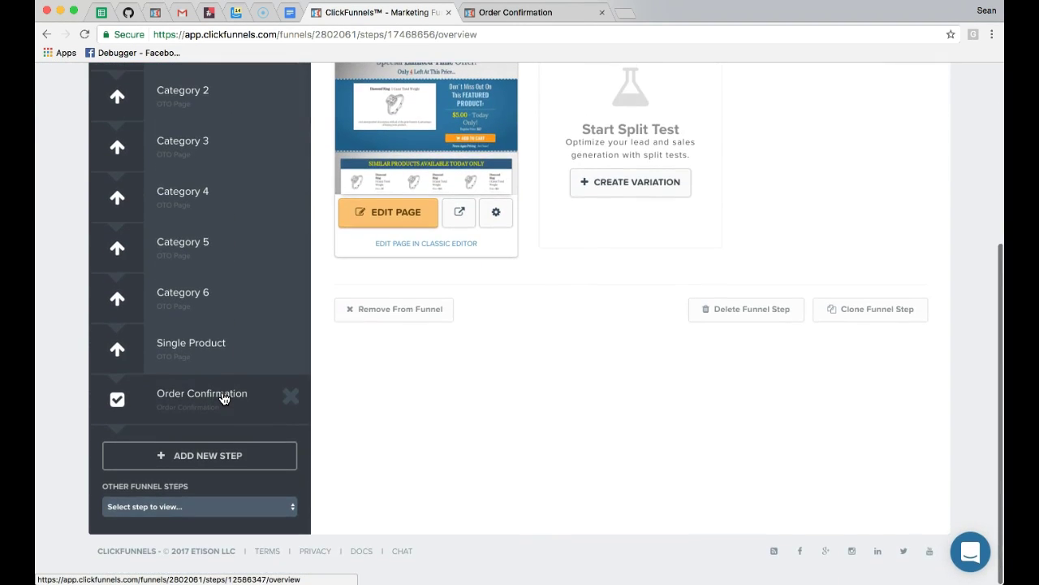
{"action": "scroll", "coordinate": [225, 399], "scroll_direction": "up", "scroll_amount": 4}
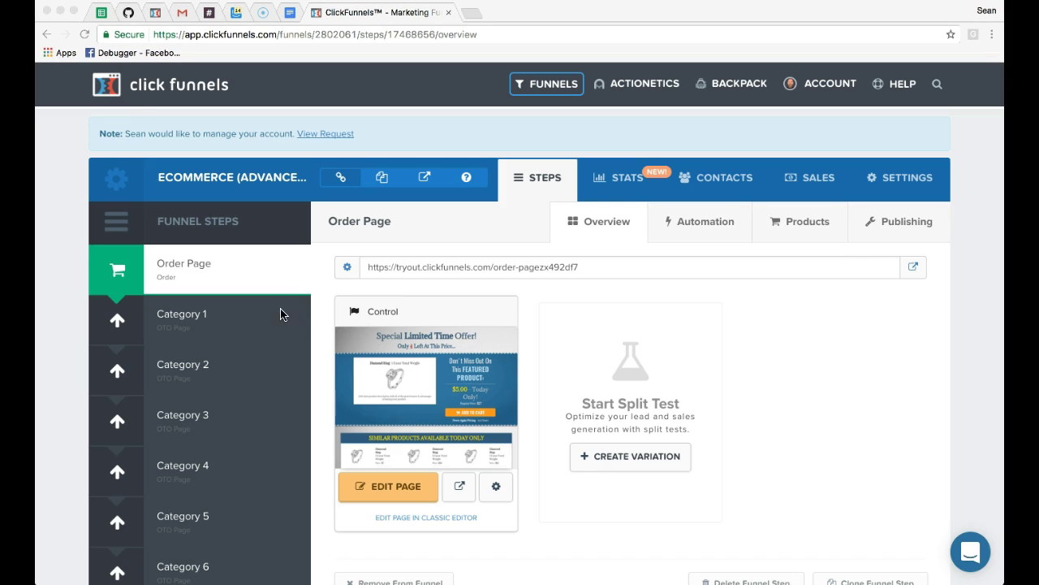
{"action": "scroll", "coordinate": [234, 313], "scroll_direction": "down", "scroll_amount": 3}
{"action": "scroll", "coordinate": [234, 312], "scroll_direction": "up", "scroll_amount": 3}
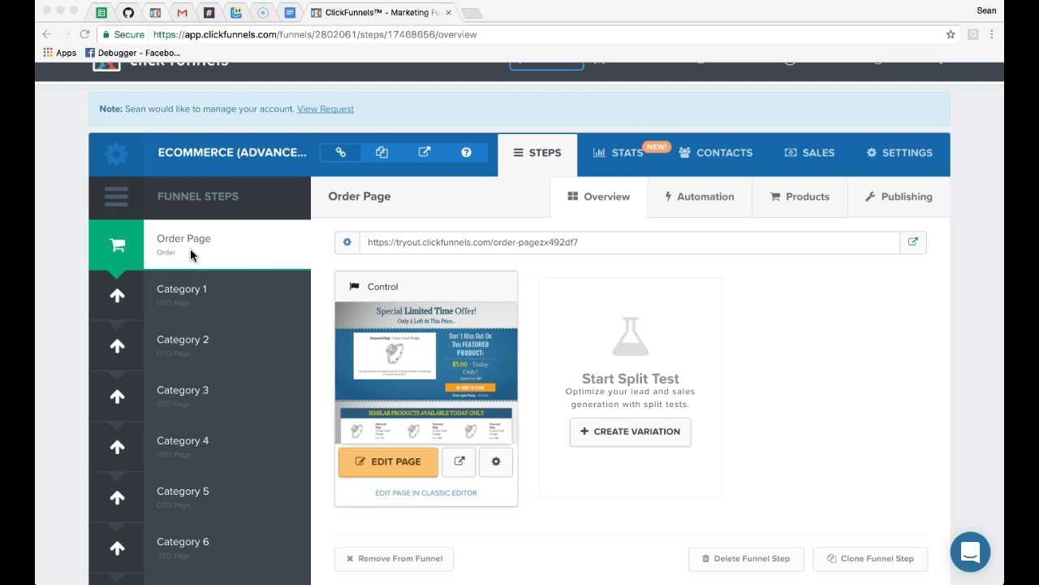
Step: Examine the settings of the Order Page's Product 1, including its amount and price display override, and close them
{"action": "left_click", "coordinate": [804, 203]}
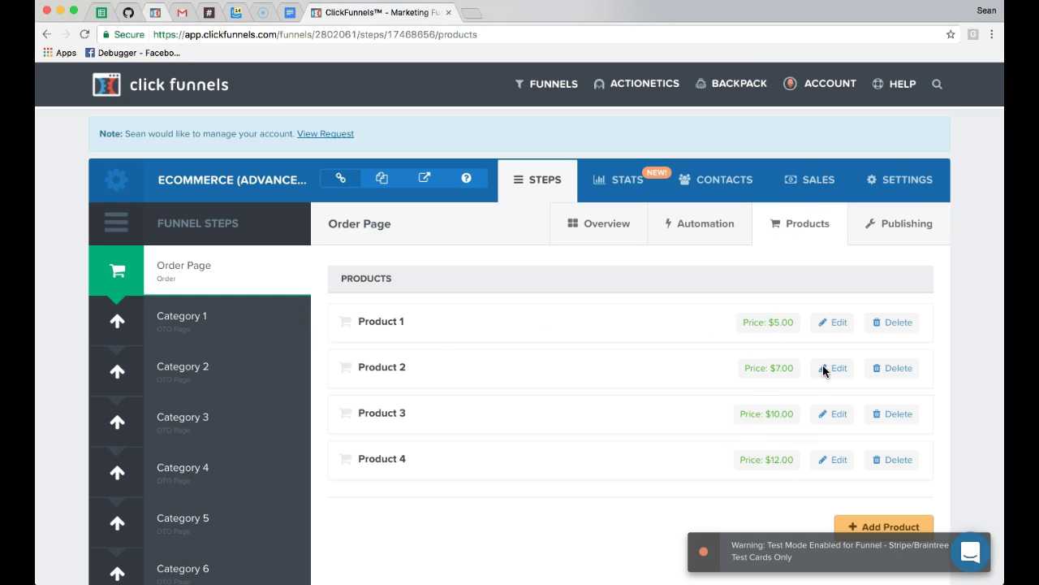
{"action": "left_click", "coordinate": [839, 325]}
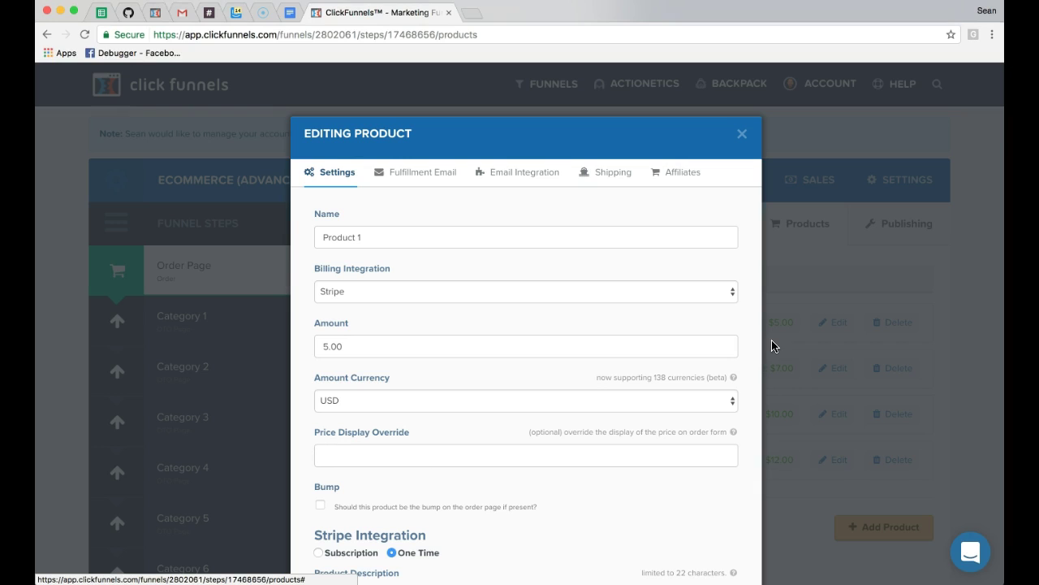
{"action": "left_click_drag", "start_coordinate": [348, 346], "coordinate": [304, 346]}
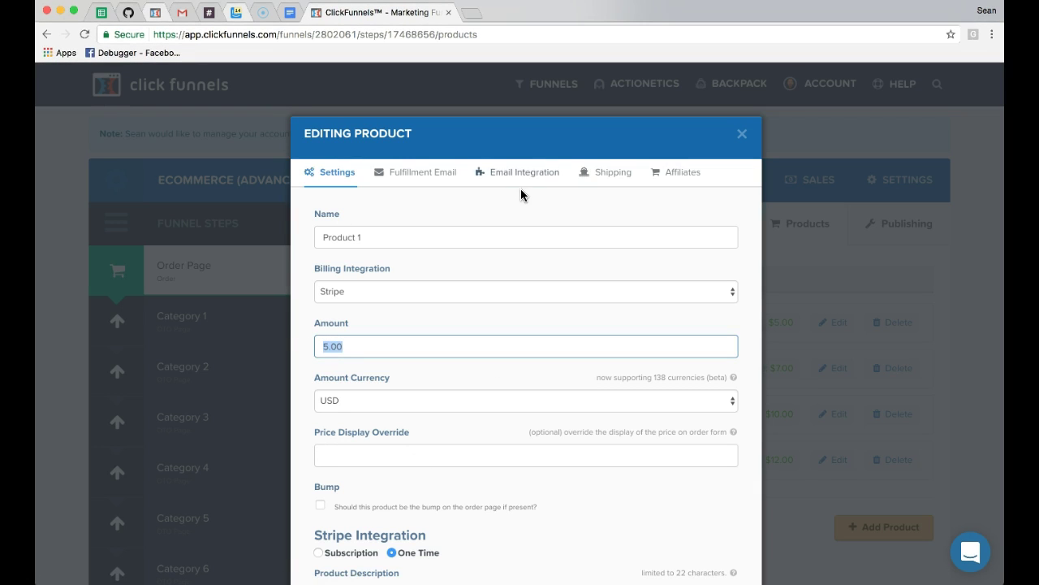
{"action": "left_click", "coordinate": [507, 470]}
{"action": "scroll", "coordinate": [501, 470], "scroll_direction": "down", "scroll_amount": 2}
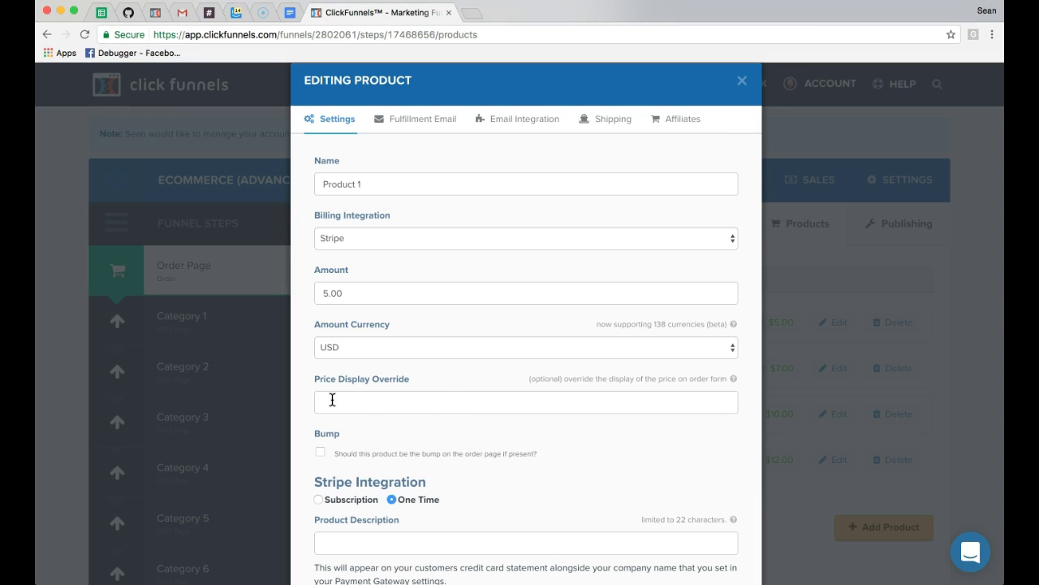
{"action": "left_click", "coordinate": [742, 82]}
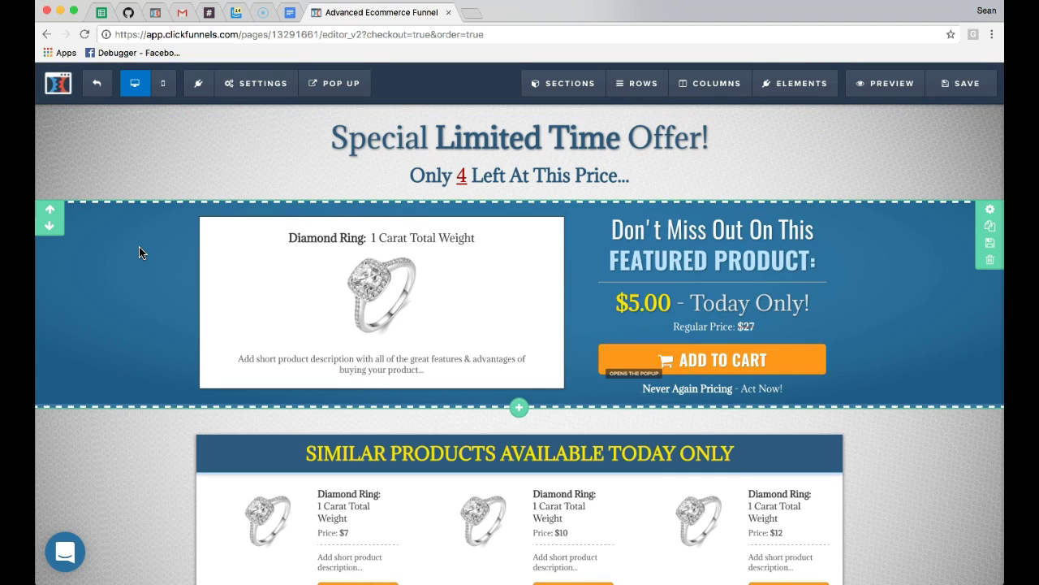
Step: Open the Order Page's footer tracking code and examine the start and stop quantity variables
{"action": "left_click", "coordinate": [251, 85]}
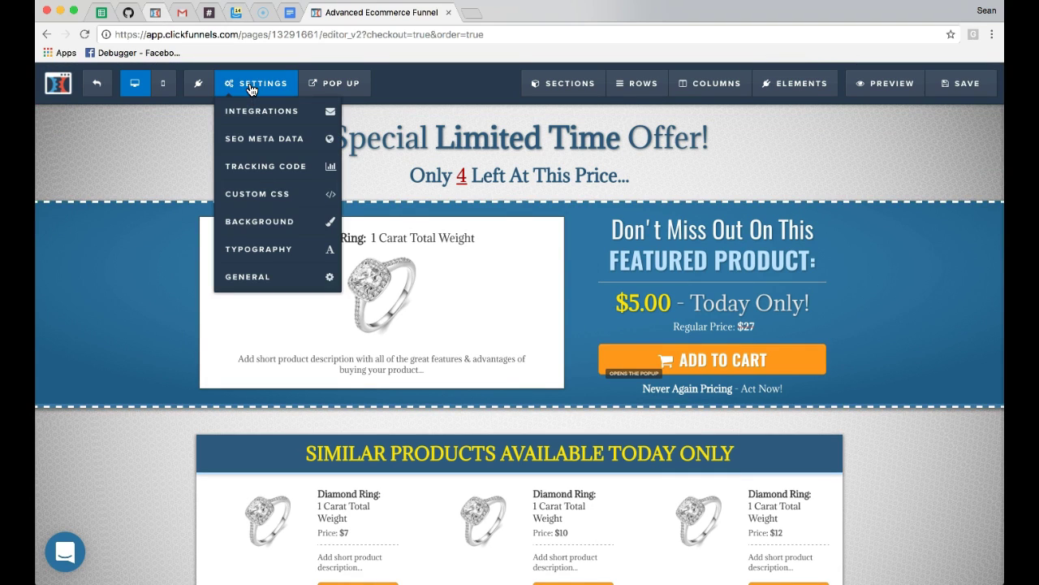
{"action": "left_click", "coordinate": [255, 165]}
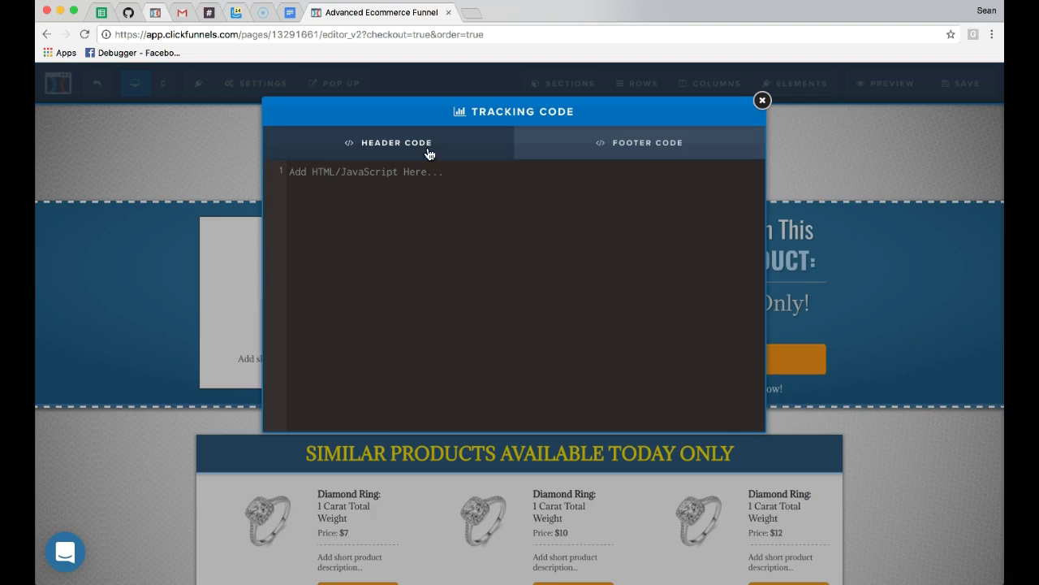
{"action": "left_click", "coordinate": [634, 147]}
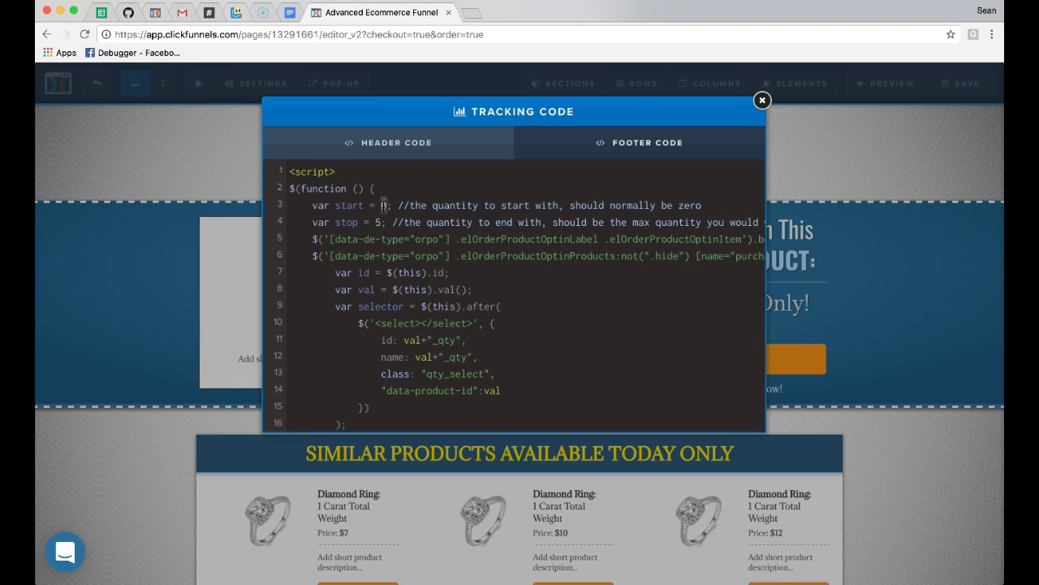
{"action": "scroll", "coordinate": [531, 271], "scroll_direction": "down", "scroll_amount": 1}
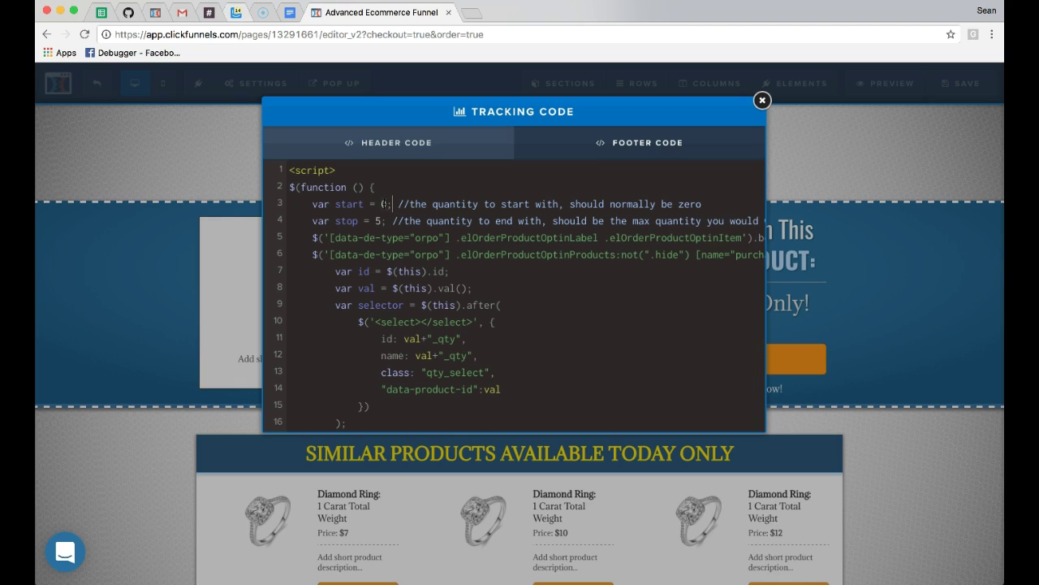
{"action": "scroll", "coordinate": [358, 426], "scroll_direction": "down", "scroll_amount": 1}
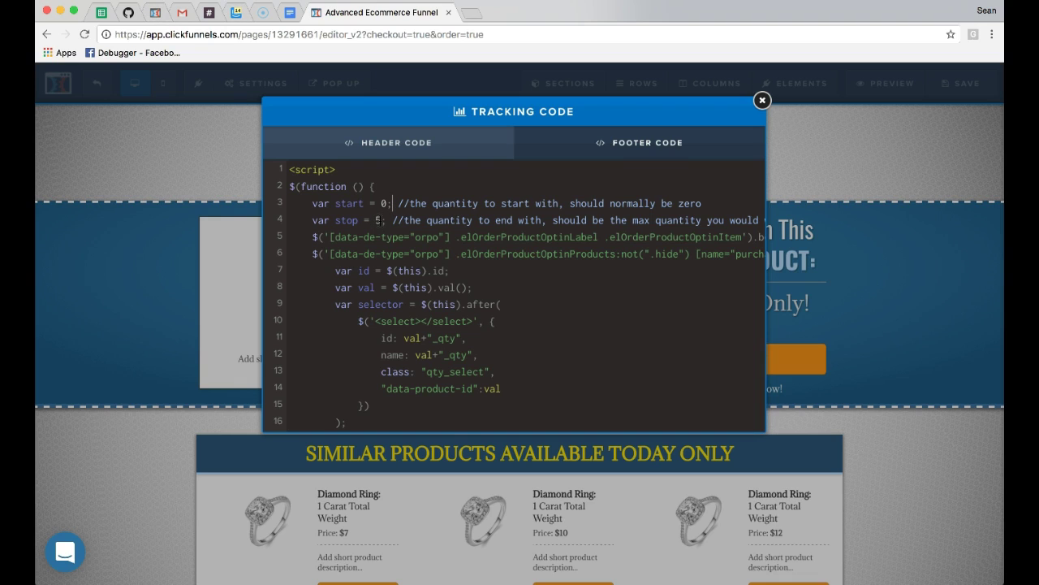
{"action": "scroll", "coordinate": [378, 220], "scroll_direction": "up", "scroll_amount": 1}
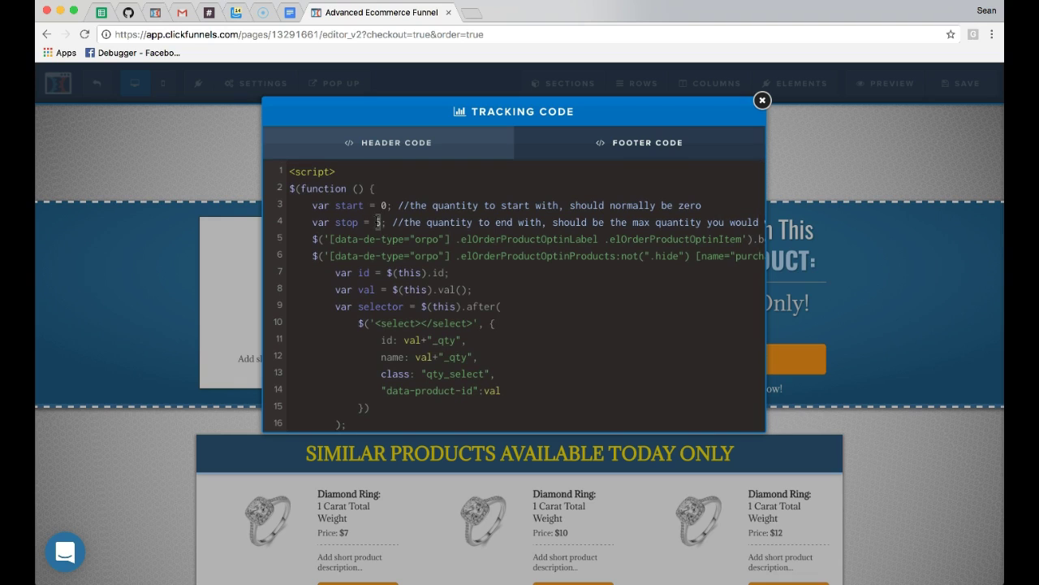
{"action": "double_click", "coordinate": [378, 221]}
Step: Examine the product IDs and prices listed under CFPT.prodPrices in the footer code, and close the tracking code
{"action": "scroll", "coordinate": [558, 332], "scroll_direction": "down", "scroll_amount": 5}
{"action": "scroll", "coordinate": [557, 332], "scroll_direction": "down", "scroll_amount": 8}
{"action": "scroll", "coordinate": [558, 331], "scroll_direction": "down", "scroll_amount": 7}
{"action": "scroll", "coordinate": [558, 330], "scroll_direction": "down", "scroll_amount": 1}
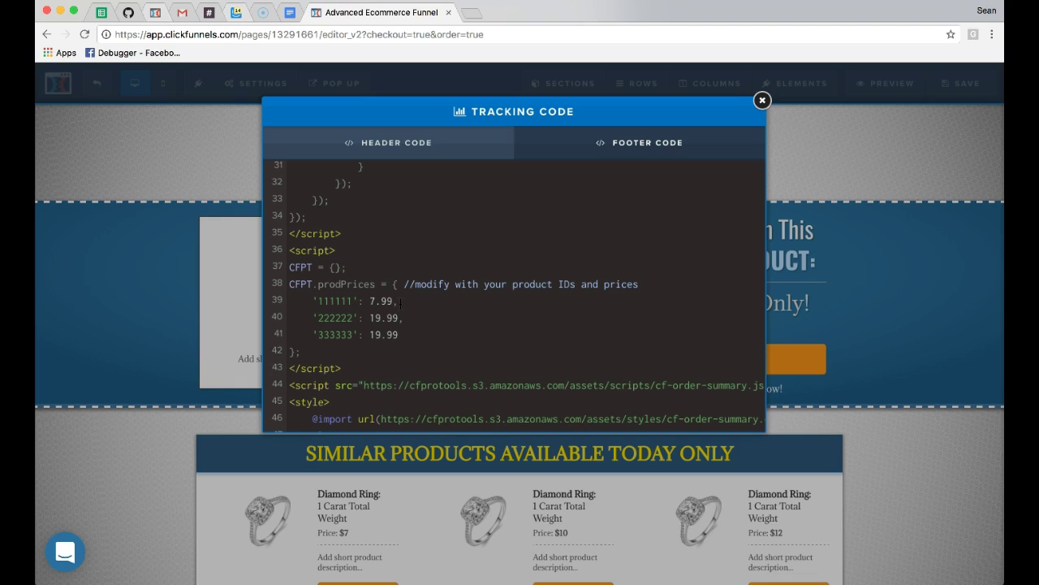
{"action": "scroll", "coordinate": [403, 317], "scroll_direction": "down", "scroll_amount": 1}
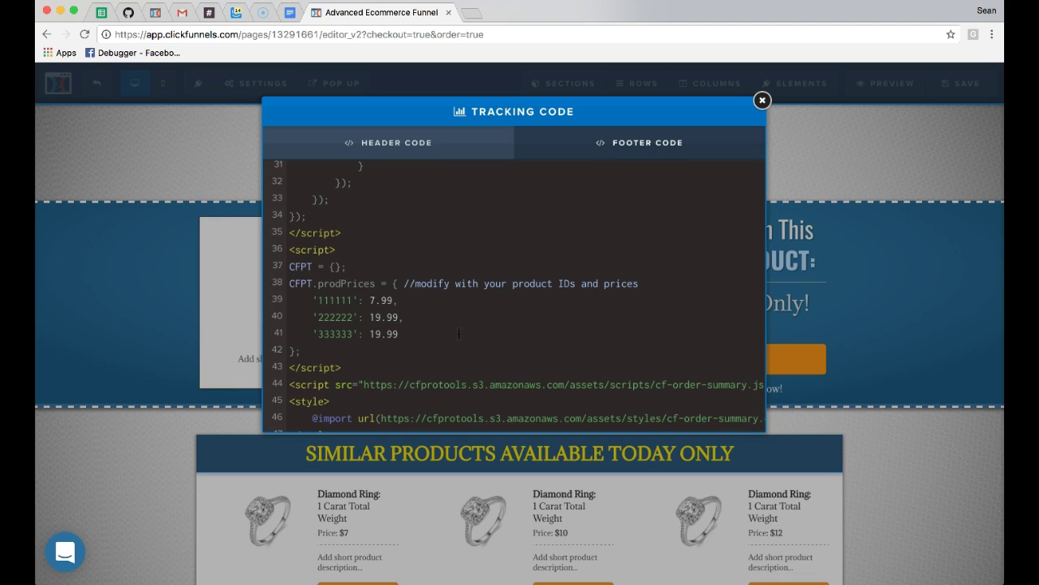
{"action": "left_click_drag", "start_coordinate": [394, 299], "coordinate": [371, 301]}
{"action": "left_click", "coordinate": [860, 244]}
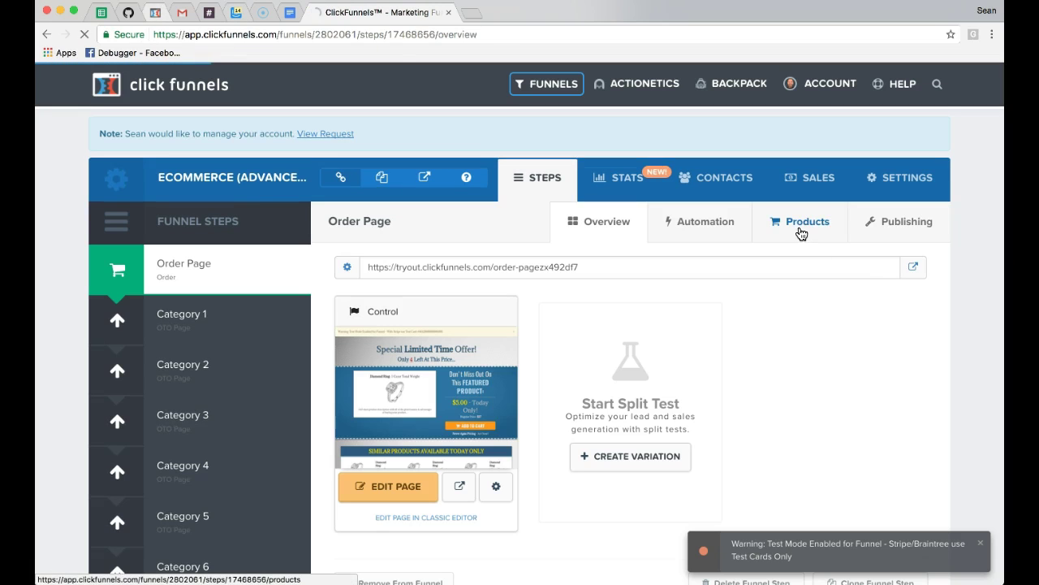
Step: Open the Order Page's Product 1 edit page in a new tab and copy the product ID from its URL
{"action": "left_click", "coordinate": [800, 232]}
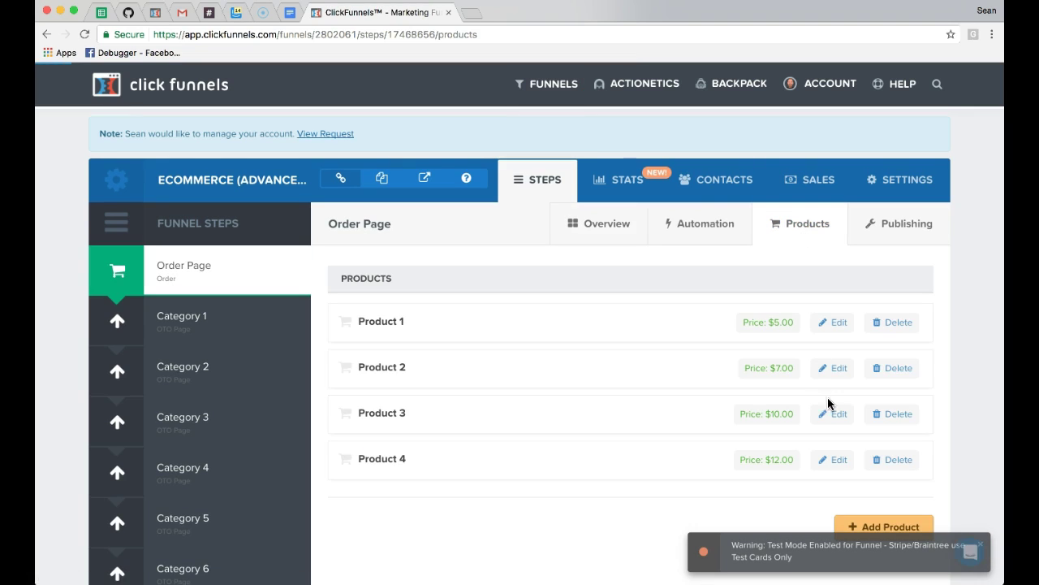
{"action": "right_click", "coordinate": [840, 326]}
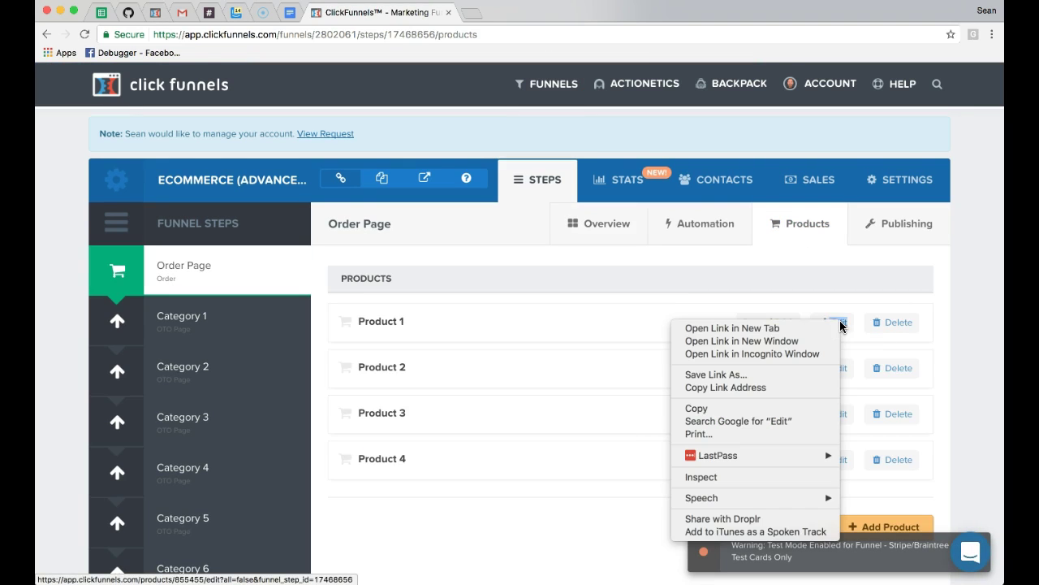
{"action": "left_click", "coordinate": [734, 329]}
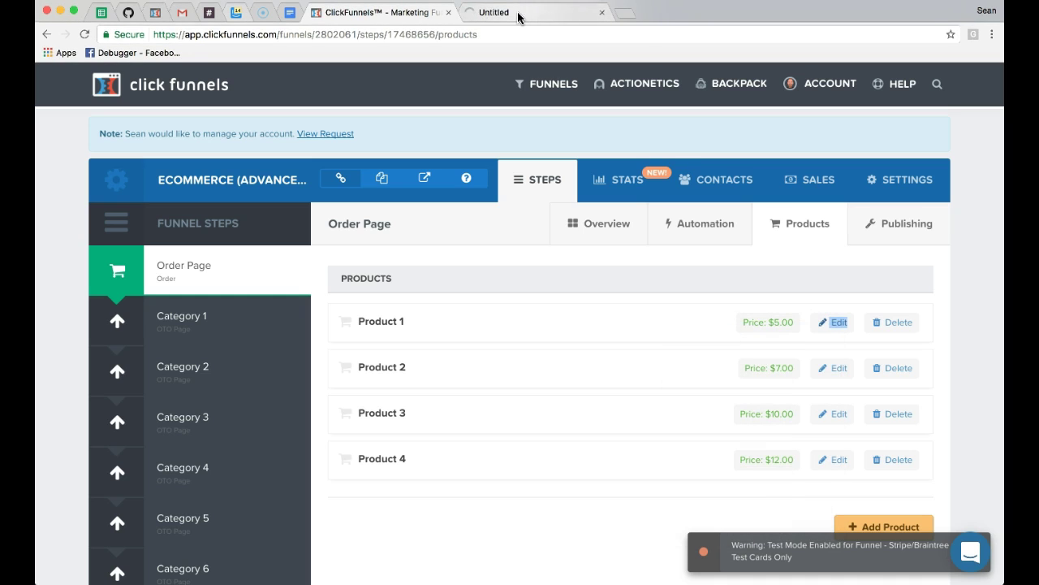
{"action": "left_click", "coordinate": [520, 14]}
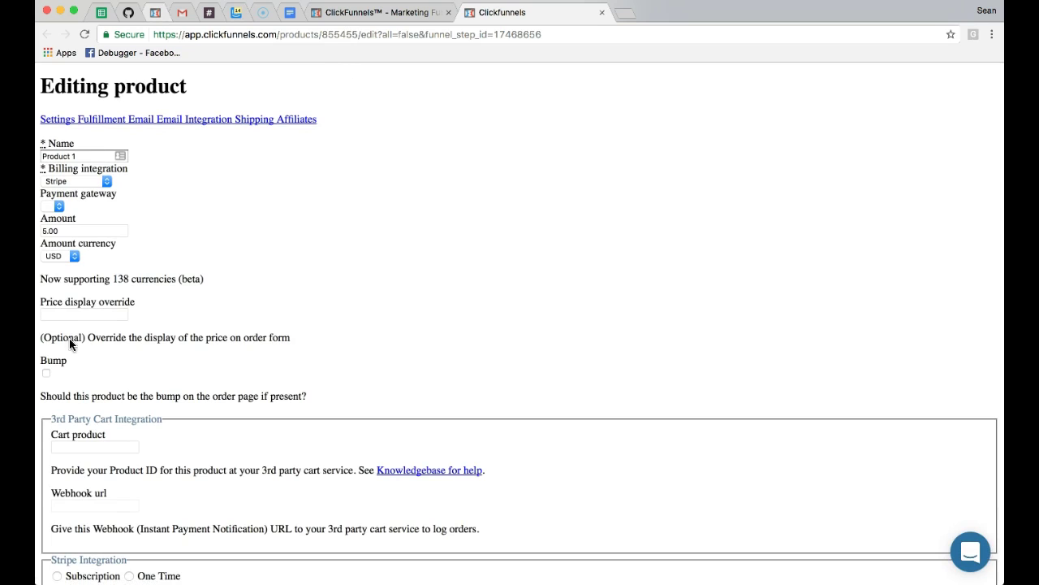
{"action": "left_click", "coordinate": [357, 36]}
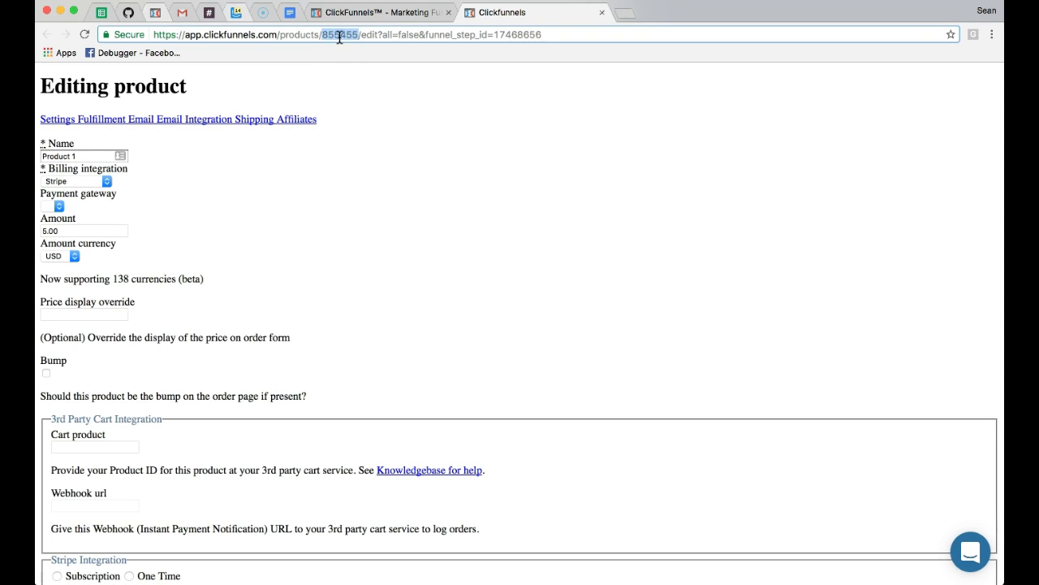
{"action": "right_click", "coordinate": [340, 37]}
{"action": "left_click", "coordinate": [365, 55]}
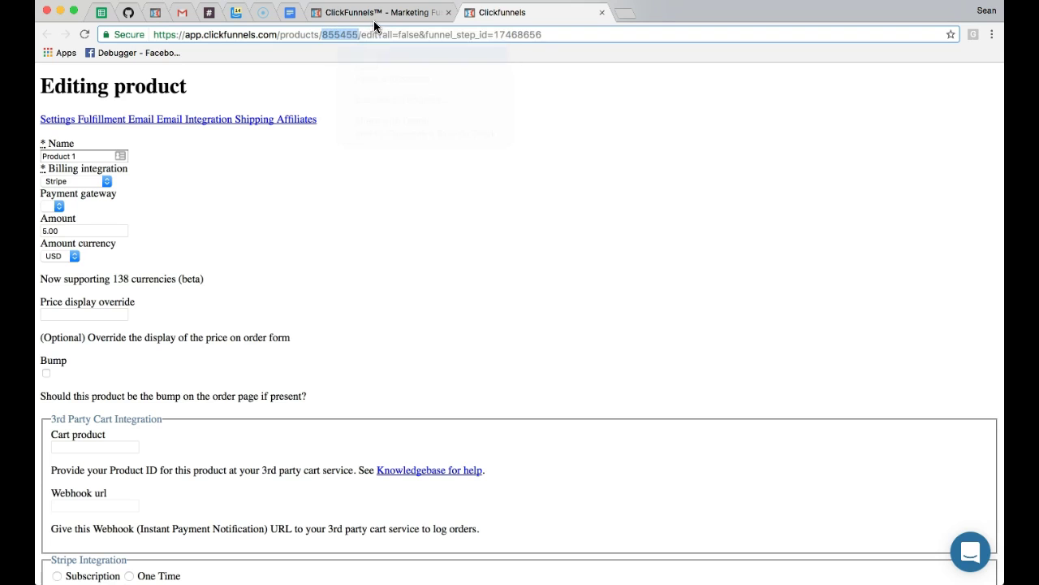
Step: Return to the funnel's Order Page products, check Product 1's amount and Price Display Override setting, and close it without changes
{"action": "left_click", "coordinate": [374, 15]}
{"action": "left_click", "coordinate": [266, 275]}
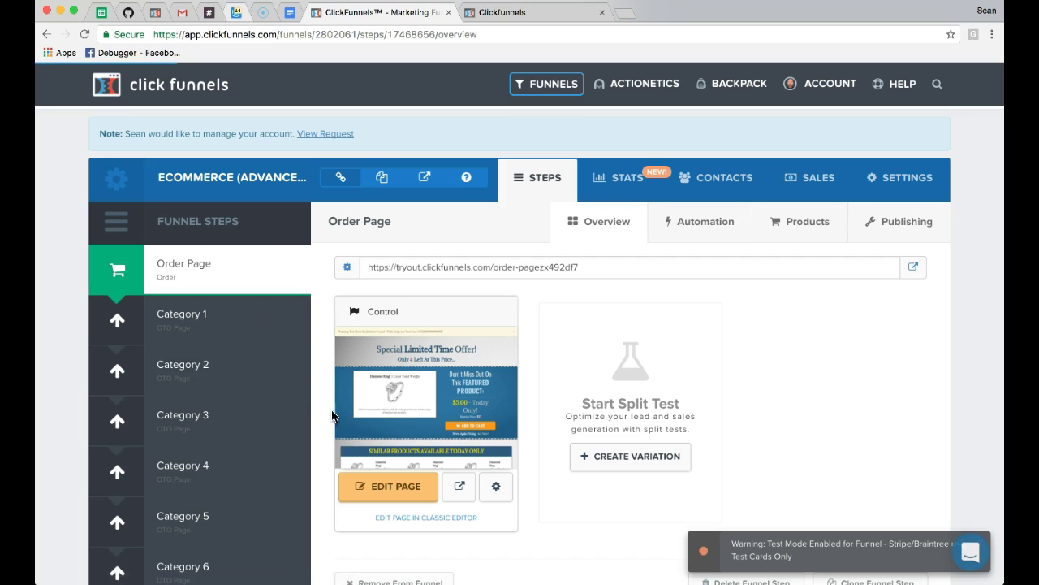
{"action": "left_click", "coordinate": [793, 224]}
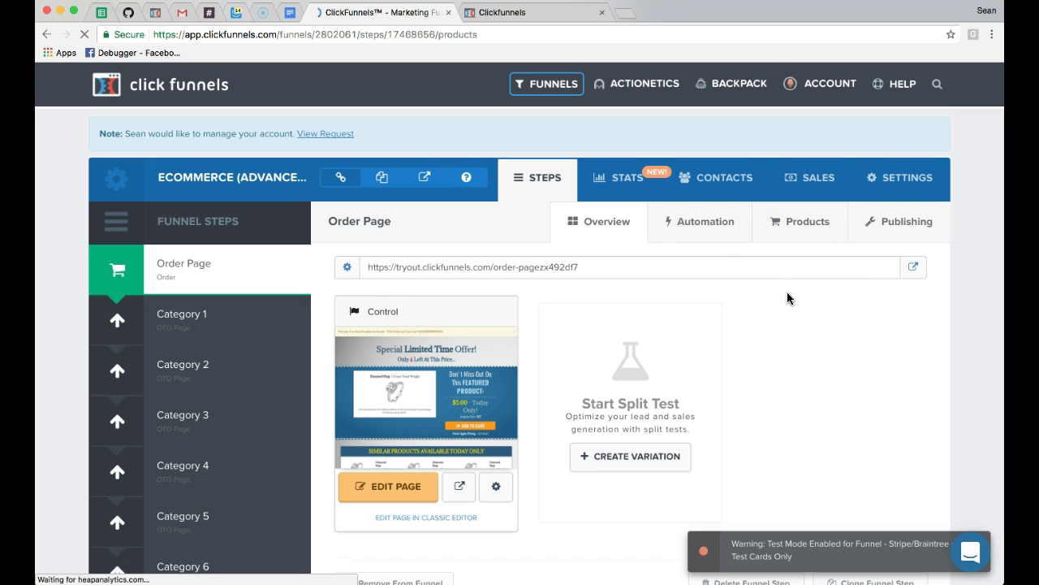
{"action": "left_click", "coordinate": [839, 324]}
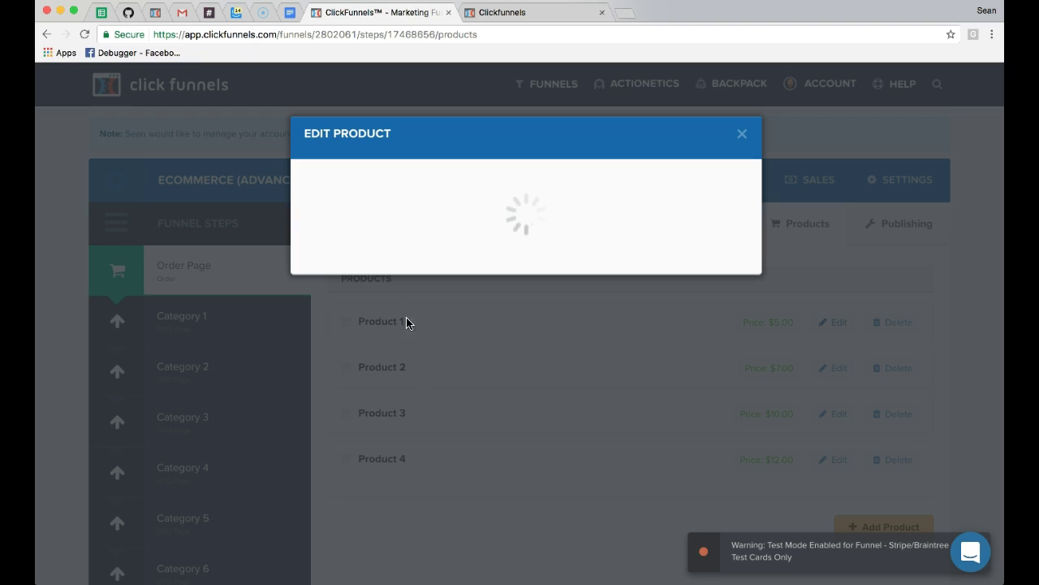
{"action": "scroll", "coordinate": [349, 385], "scroll_direction": "down", "scroll_amount": 1}
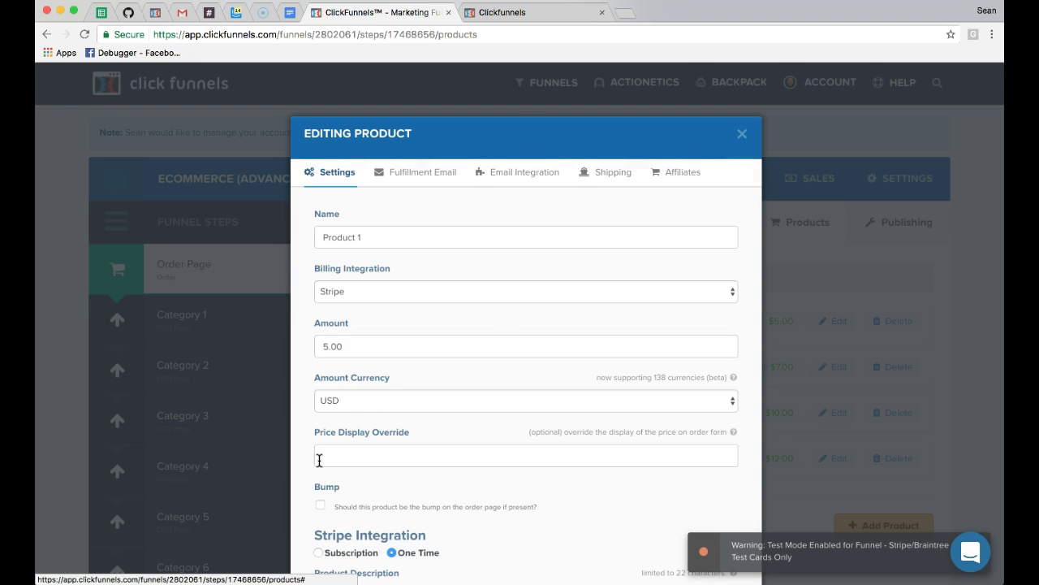
{"action": "left_click", "coordinate": [320, 455]}
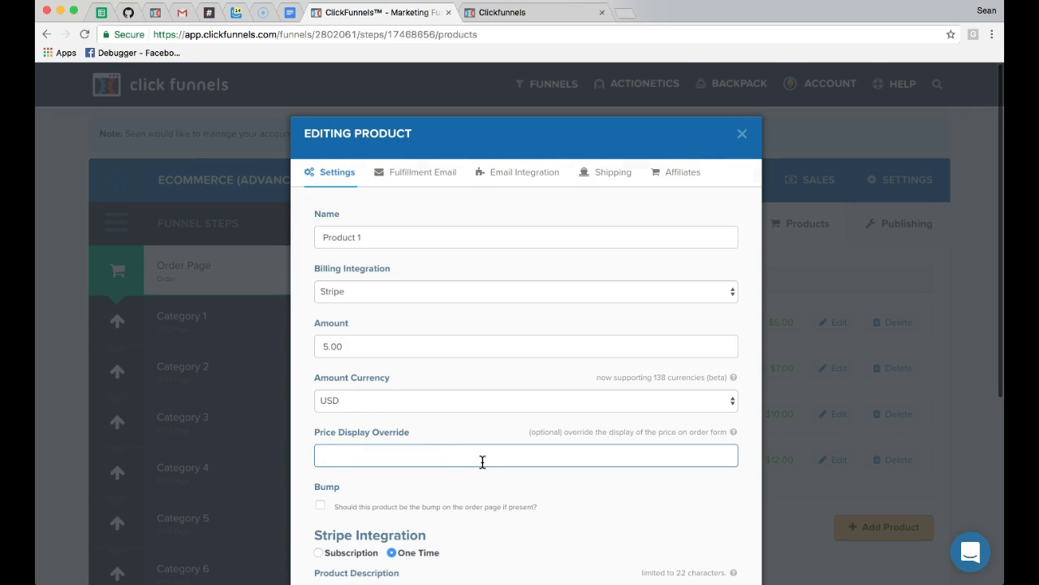
{"action": "left_click", "coordinate": [742, 133]}
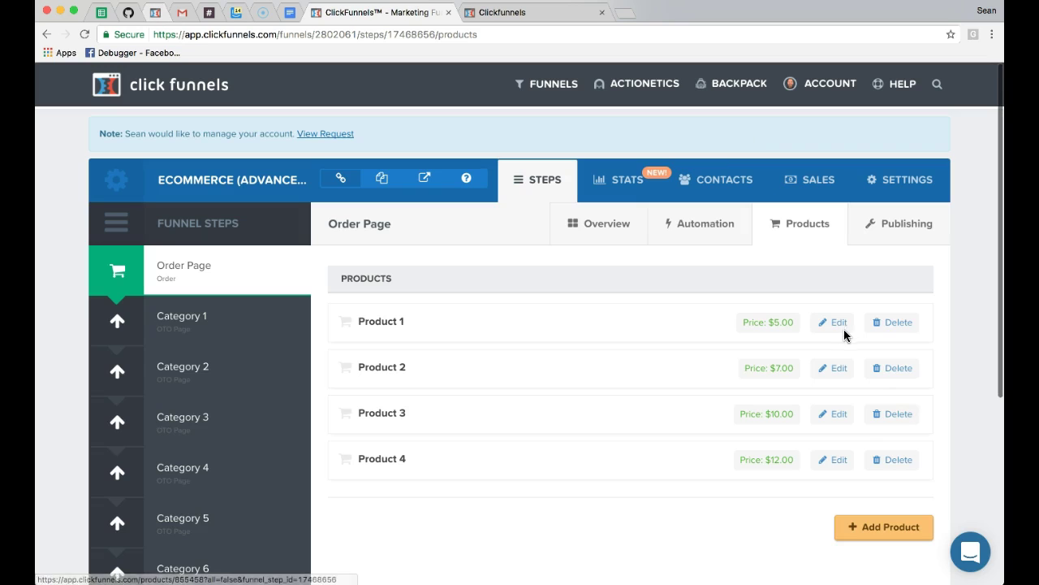
Step: Reopen the Order Page's footer tracking code in the page editor, examine the first product ID and price entry, and close it
{"action": "left_click", "coordinate": [249, 272]}
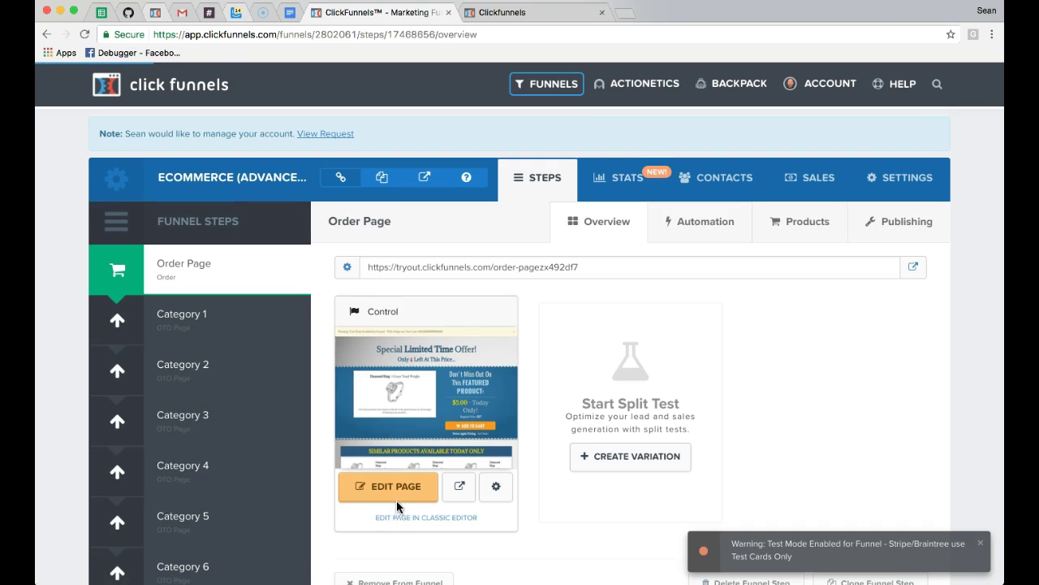
{"action": "left_click", "coordinate": [404, 487]}
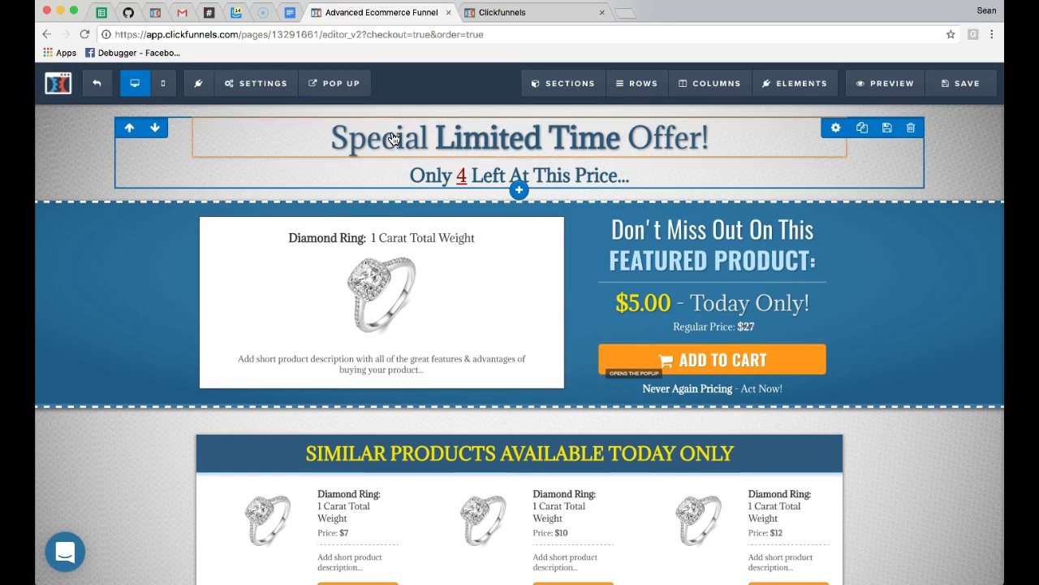
{"action": "left_click", "coordinate": [256, 82]}
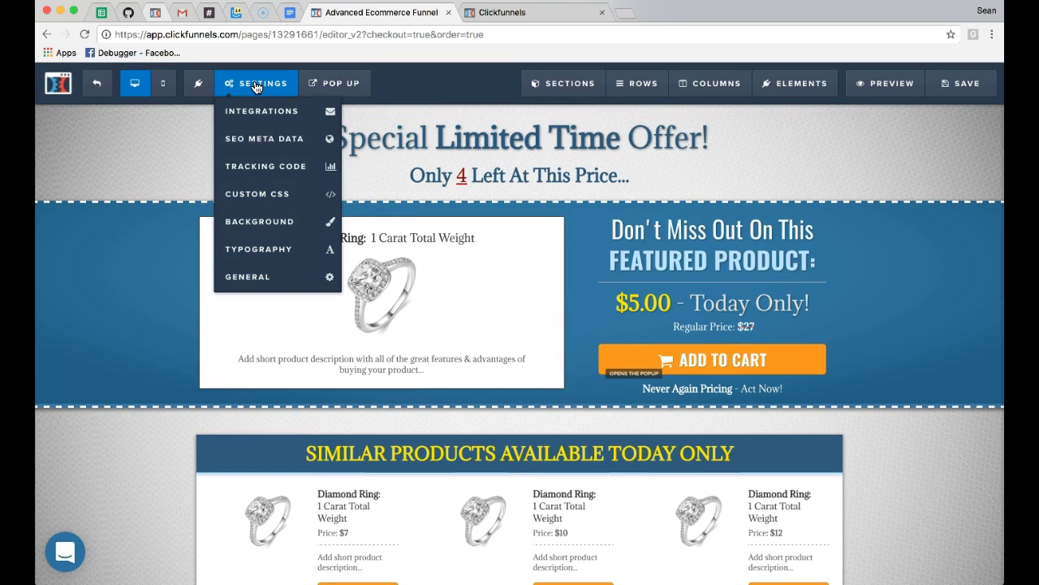
{"action": "left_click", "coordinate": [265, 166]}
{"action": "scroll", "coordinate": [438, 384], "scroll_direction": "down", "scroll_amount": 1}
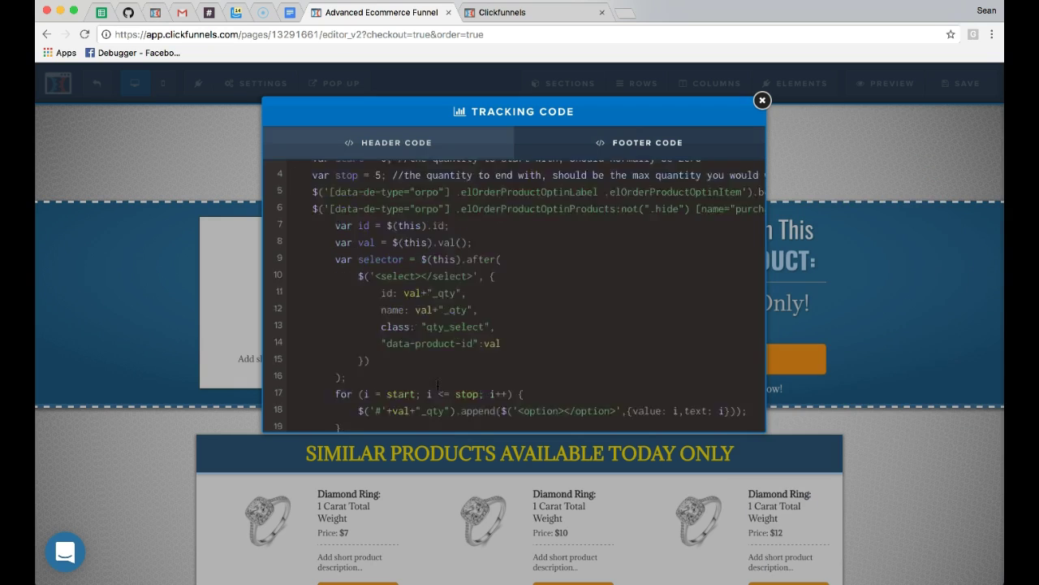
{"action": "scroll", "coordinate": [438, 384], "scroll_direction": "down", "scroll_amount": 9}
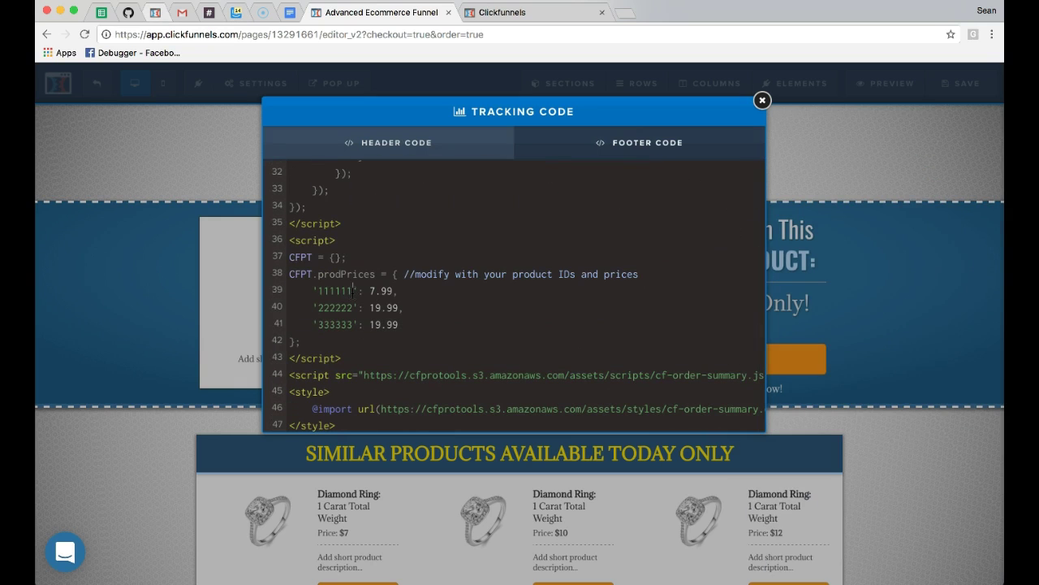
{"action": "left_click_drag", "start_coordinate": [353, 290], "coordinate": [333, 290]}
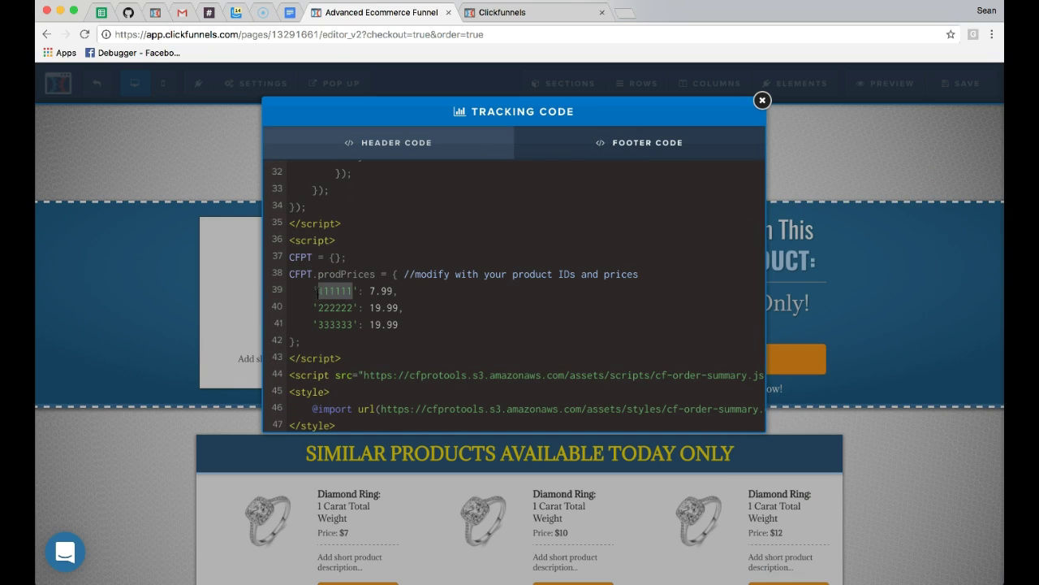
{"action": "left_click", "coordinate": [389, 290]}
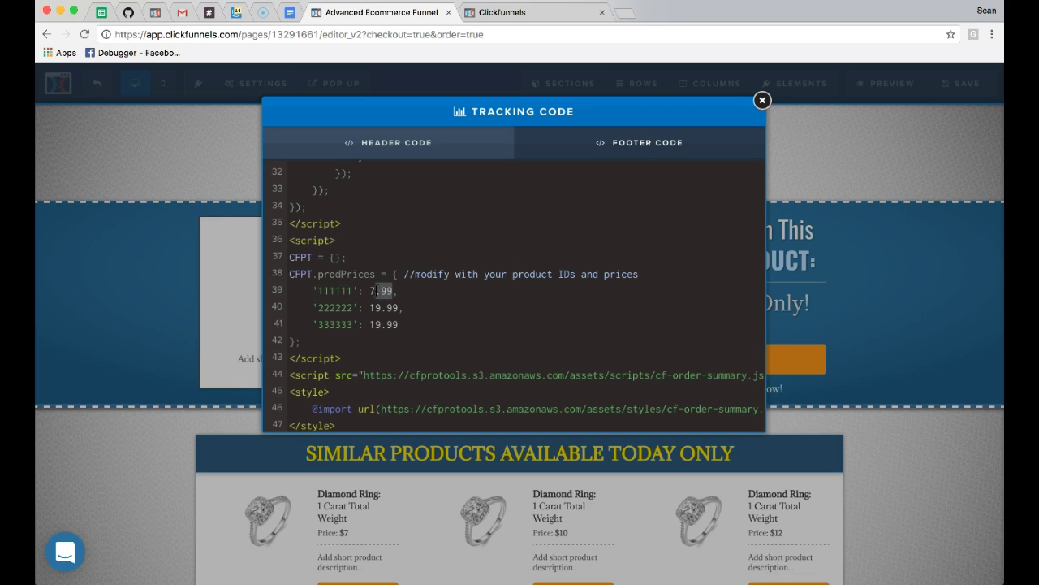
{"action": "scroll", "coordinate": [372, 290], "scroll_direction": "up", "scroll_amount": 1}
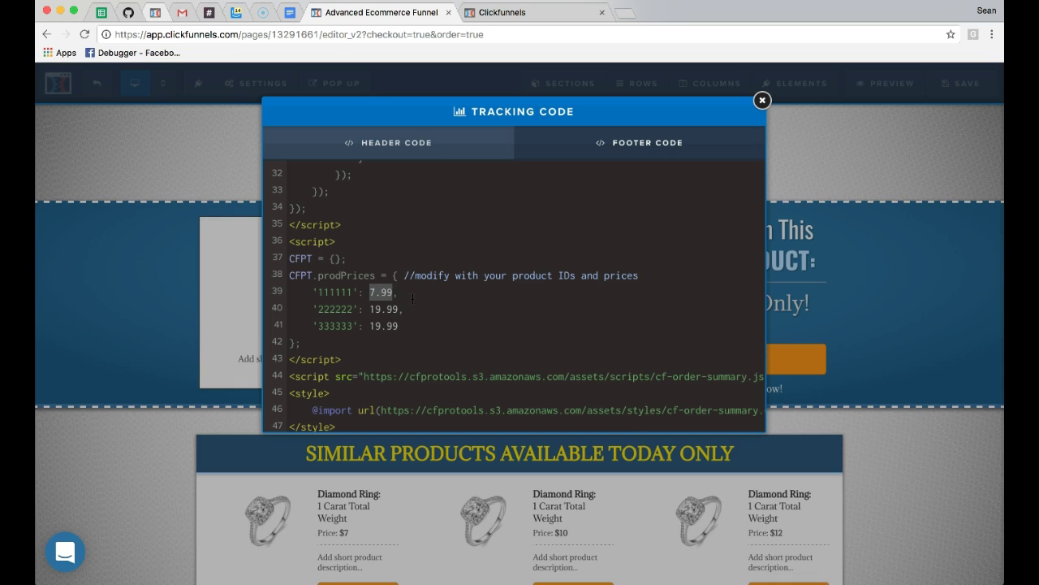
{"action": "left_click", "coordinate": [889, 341]}
Step: Duplicate the "Similar Products Available Today Only" section and move the copy's heading row below its product row
{"action": "scroll", "coordinate": [884, 347], "scroll_direction": "down", "scroll_amount": 2}
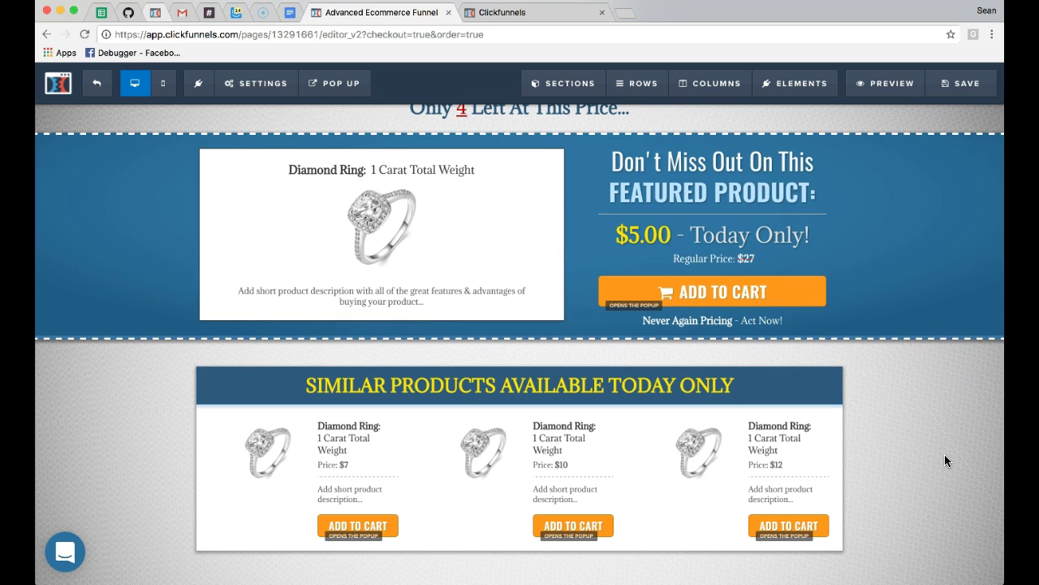
{"action": "scroll", "coordinate": [936, 465], "scroll_direction": "down", "scroll_amount": 2}
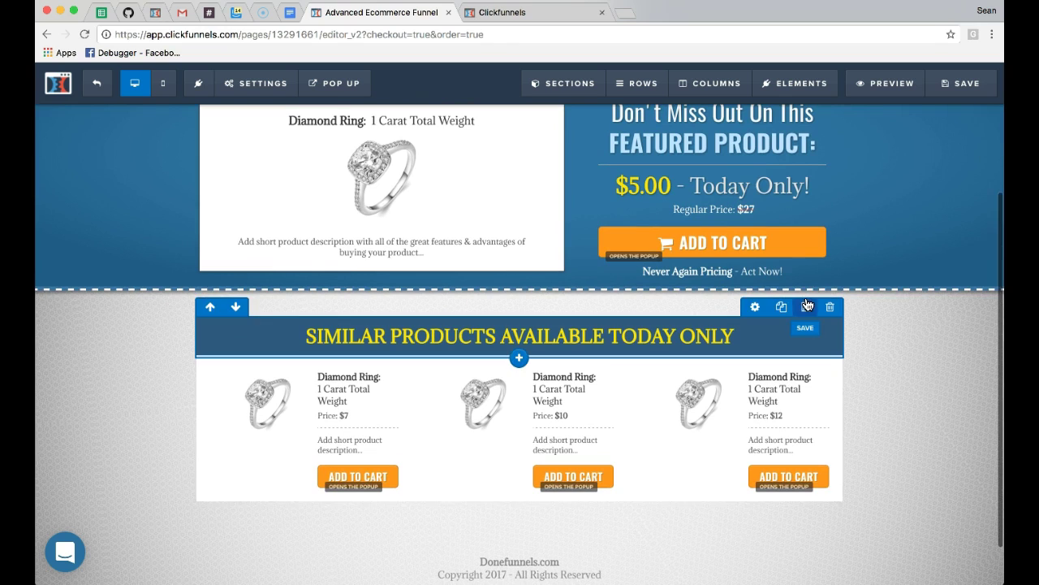
{"action": "mouse_move", "coordinate": [830, 326]}
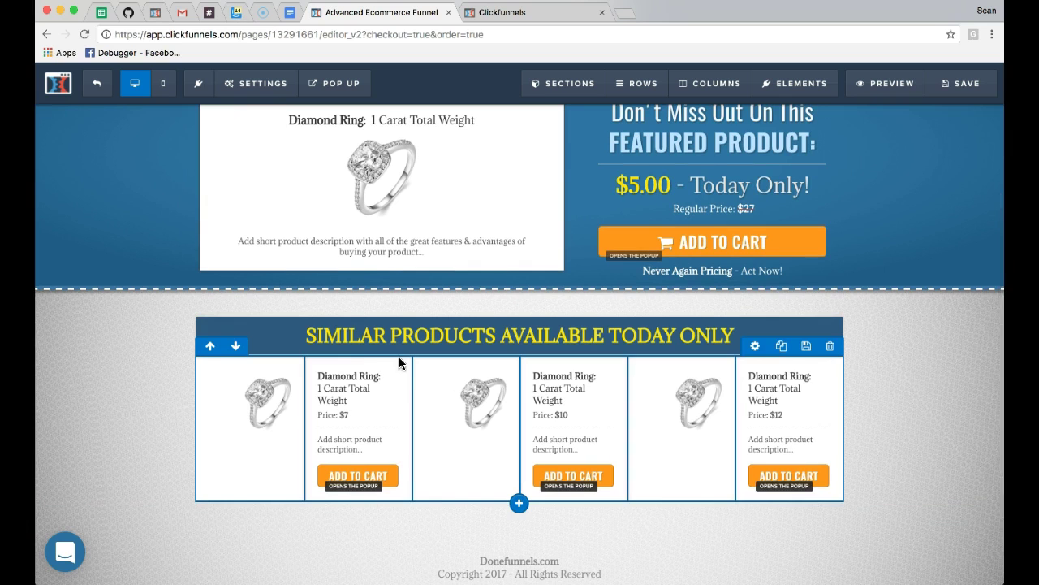
{"action": "scroll", "coordinate": [399, 361], "scroll_direction": "down", "scroll_amount": 1}
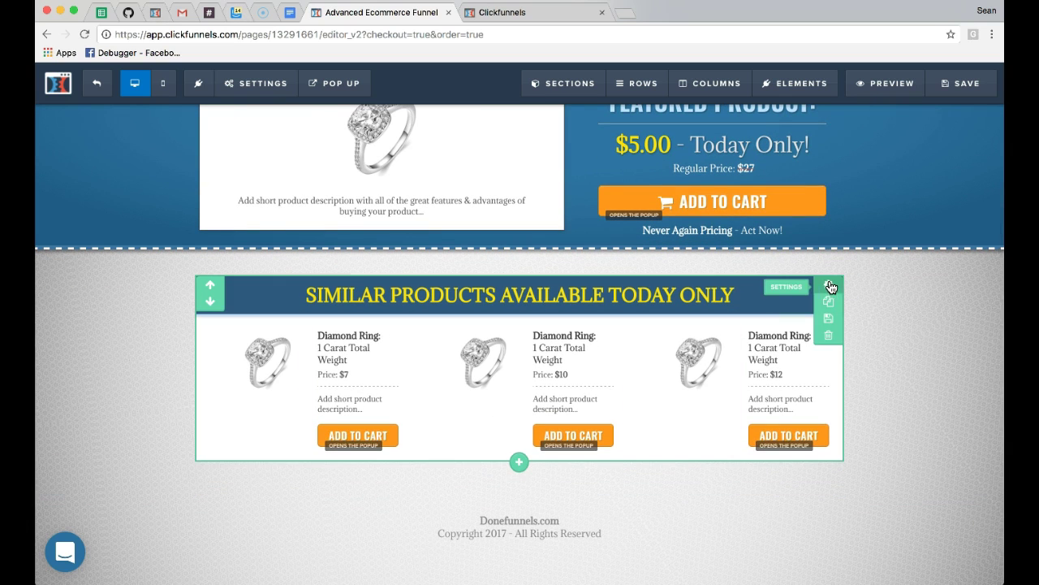
{"action": "left_click", "coordinate": [828, 305]}
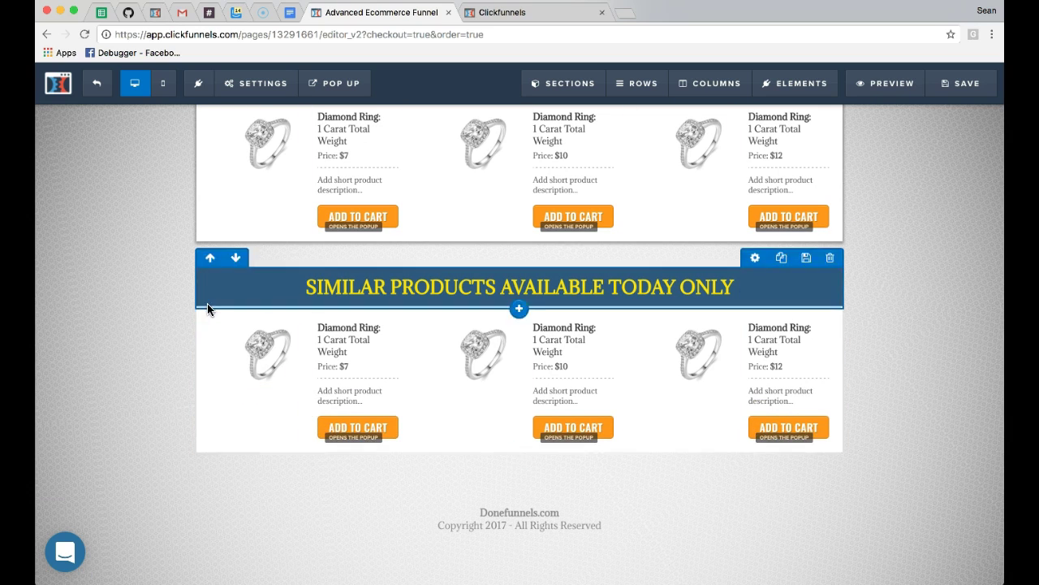
{"action": "left_click", "coordinate": [208, 299]}
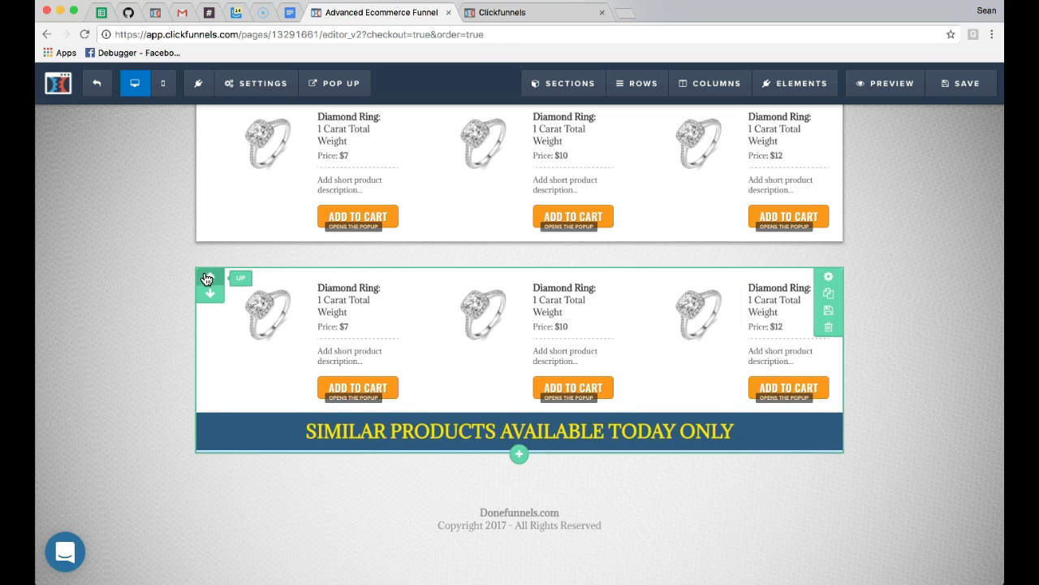
Step: Move the copied product row up into the original "Similar Products Available Today Only" section
{"action": "left_click", "coordinate": [236, 260]}
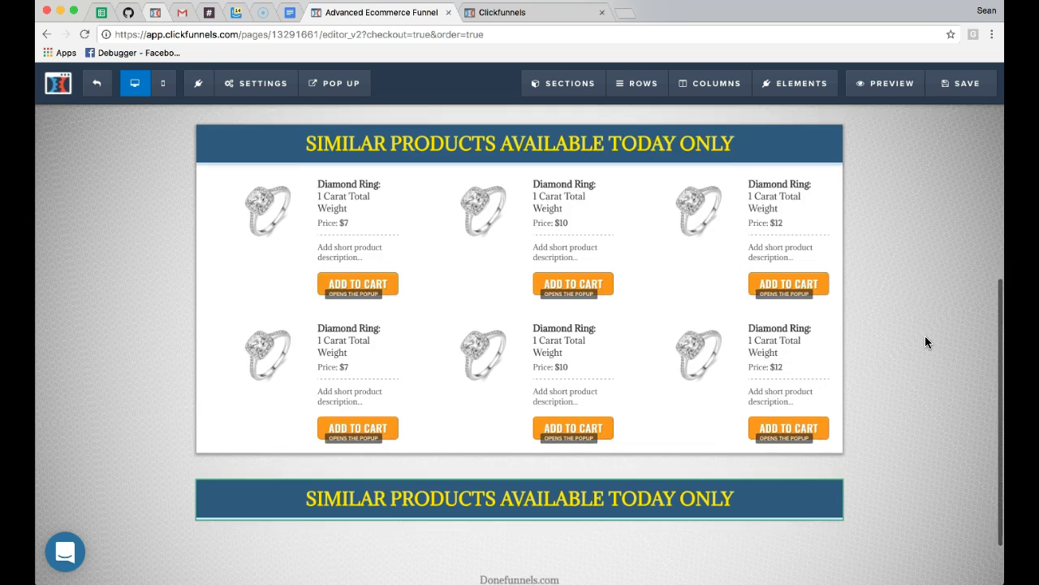
{"action": "scroll", "coordinate": [925, 341], "scroll_direction": "up", "scroll_amount": 1}
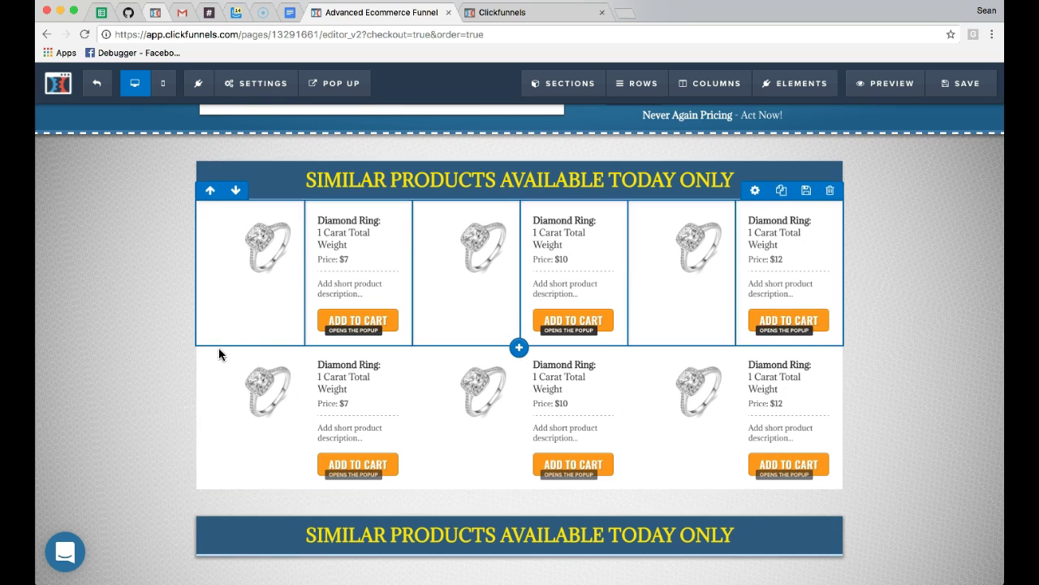
{"action": "scroll", "coordinate": [831, 299], "scroll_direction": "up", "scroll_amount": 2}
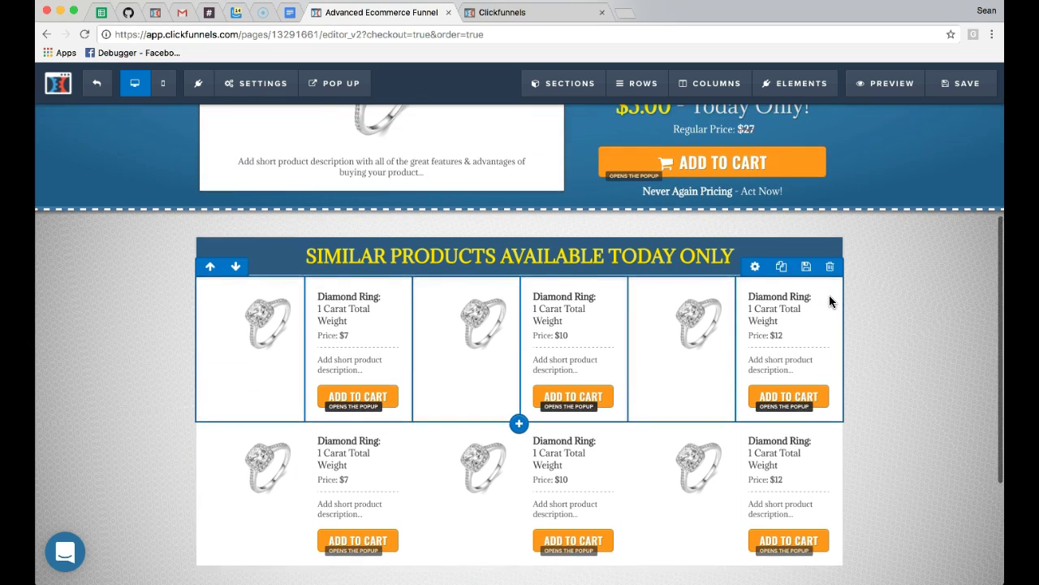
Step: Delete the copied product row and the duplicate section that holds only the heading
{"action": "left_click", "coordinate": [829, 421]}
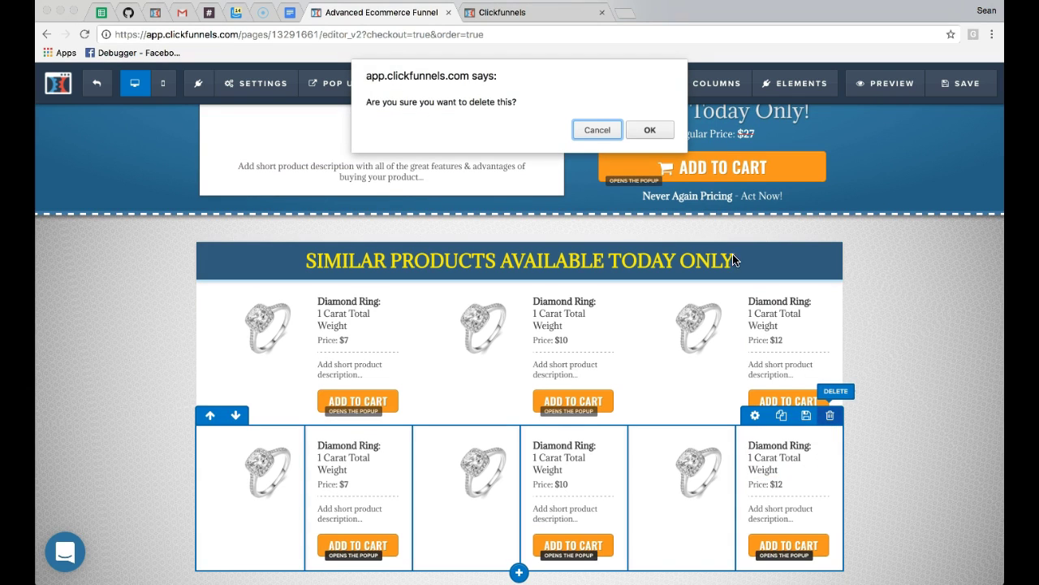
{"action": "left_click", "coordinate": [650, 132]}
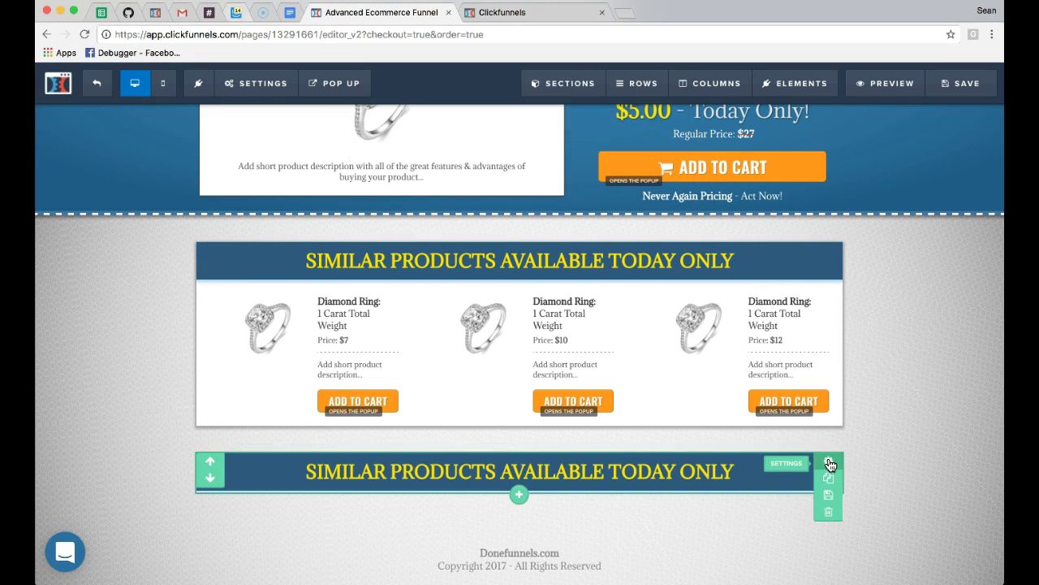
{"action": "left_click", "coordinate": [828, 511]}
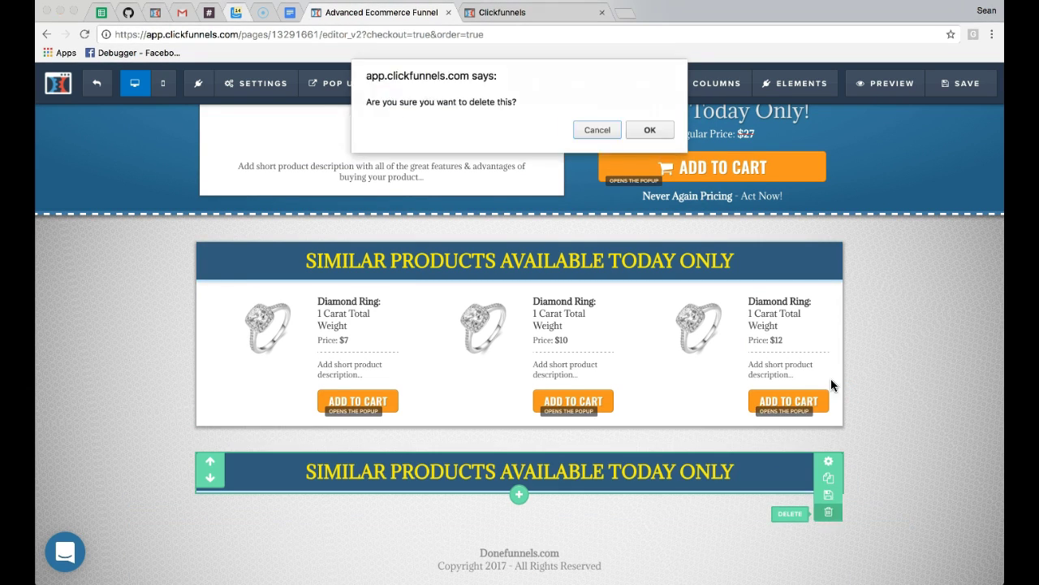
{"action": "left_click", "coordinate": [652, 129]}
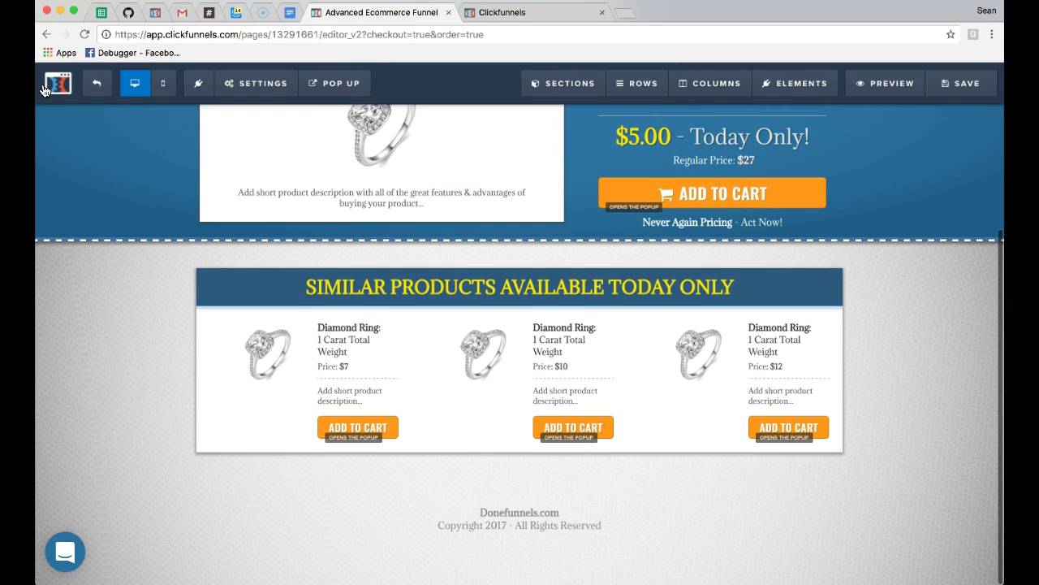
Step: Leave the page editor, turn off the funnel's Stripe Test Mode, and save the funnel settings
{"action": "left_click", "coordinate": [104, 87]}
{"action": "left_click", "coordinate": [624, 201]}
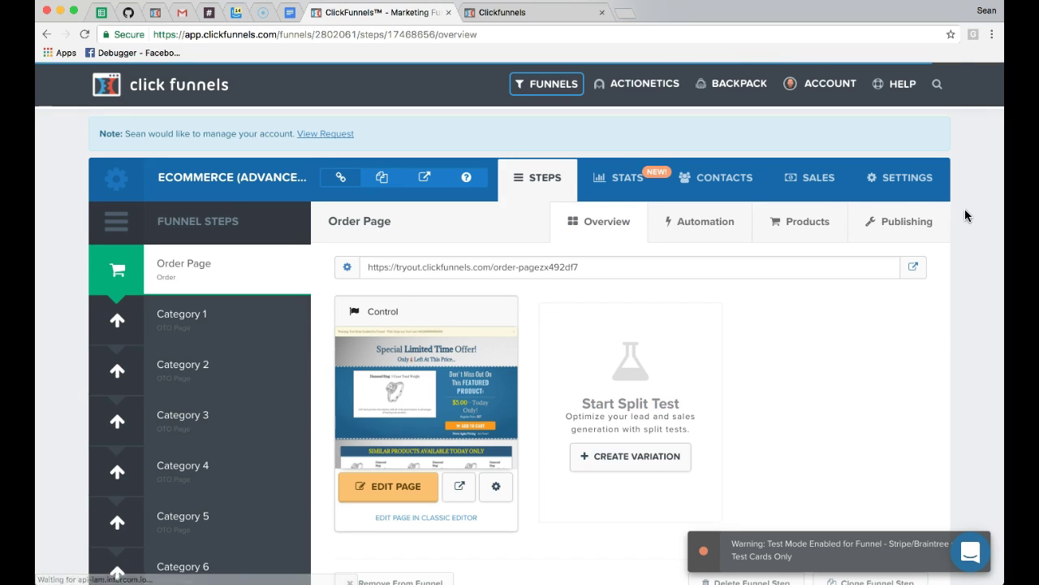
{"action": "left_click", "coordinate": [907, 179]}
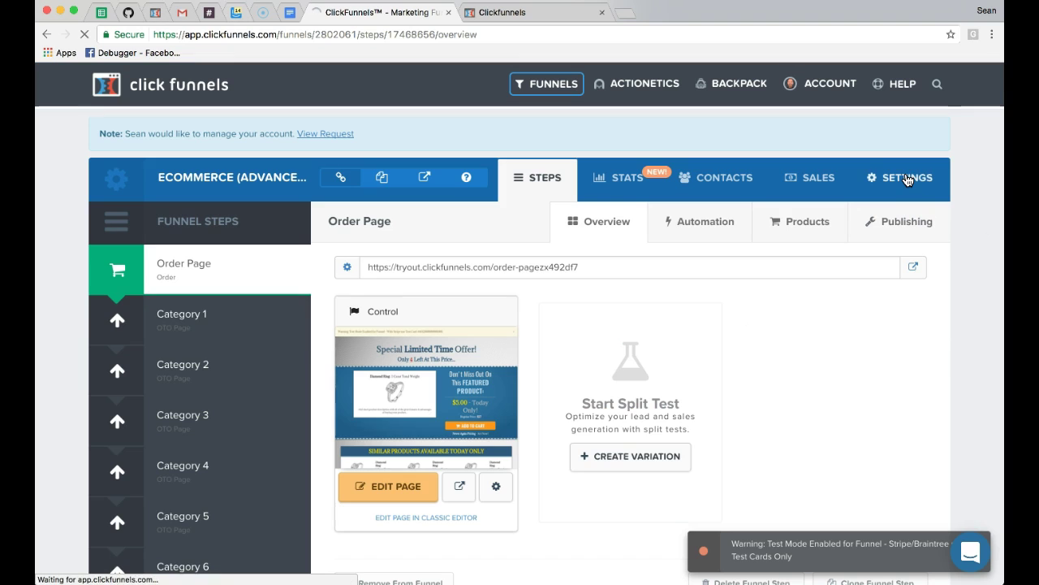
{"action": "scroll", "coordinate": [524, 401], "scroll_direction": "down", "scroll_amount": 8}
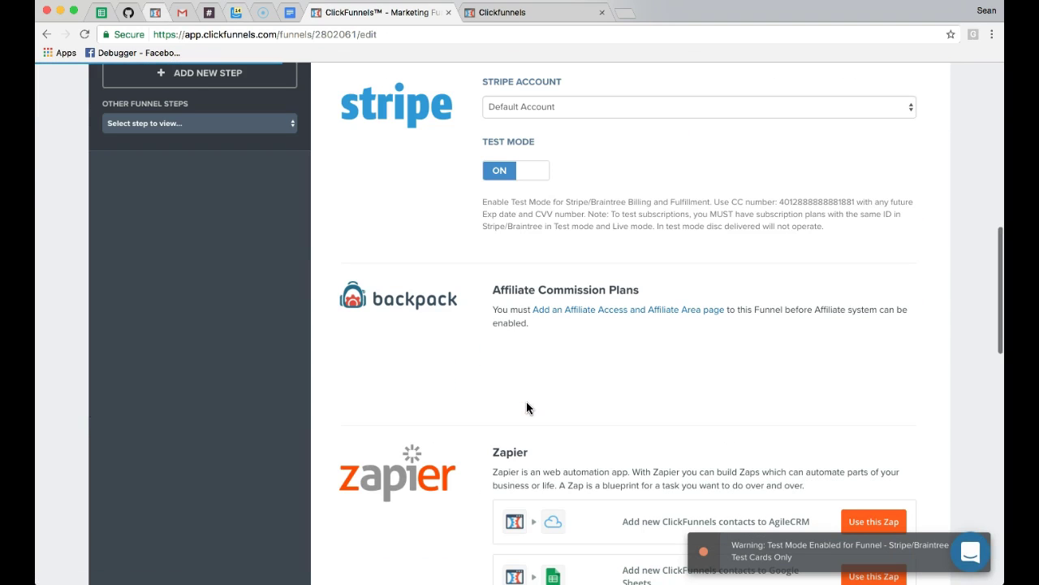
{"action": "left_click", "coordinate": [540, 172]}
{"action": "scroll", "coordinate": [610, 250], "scroll_direction": "up", "scroll_amount": 3}
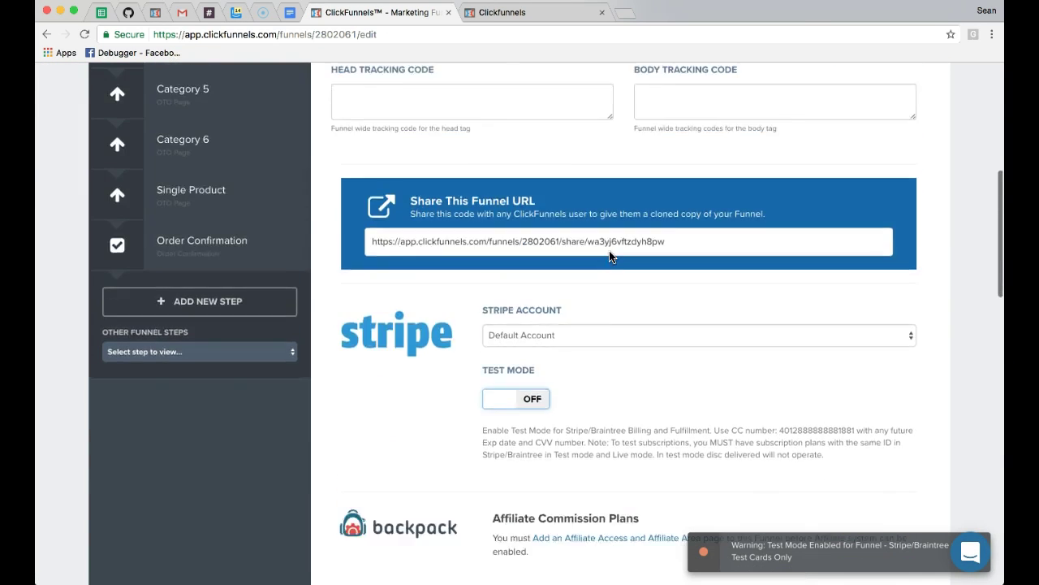
{"action": "scroll", "coordinate": [610, 257], "scroll_direction": "down", "scroll_amount": 15}
{"action": "left_click", "coordinate": [873, 492]}
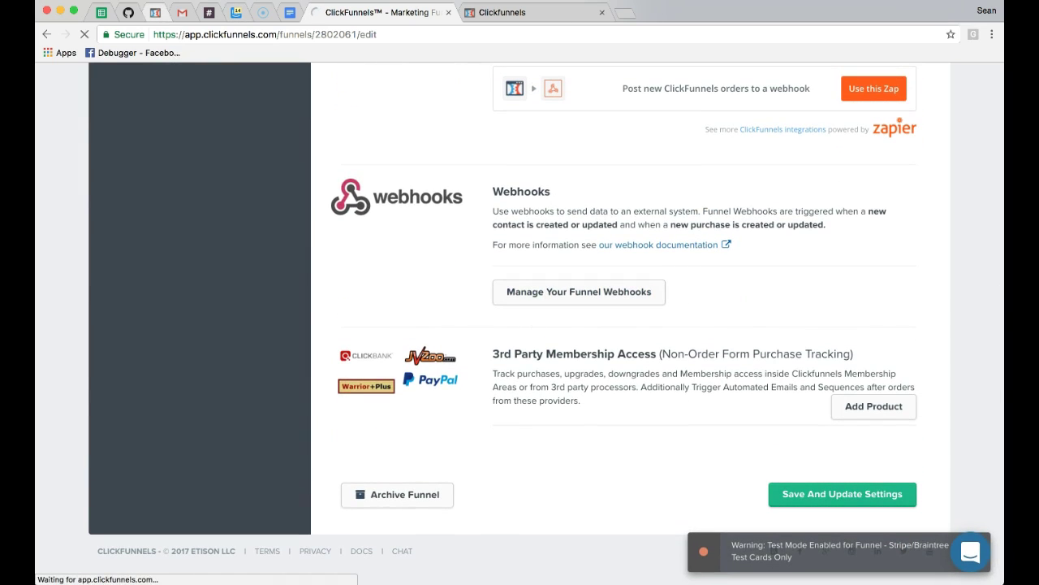
Step: Close the extra browser tab and open the Category 1 page in the page editor
{"action": "left_click", "coordinate": [601, 12]}
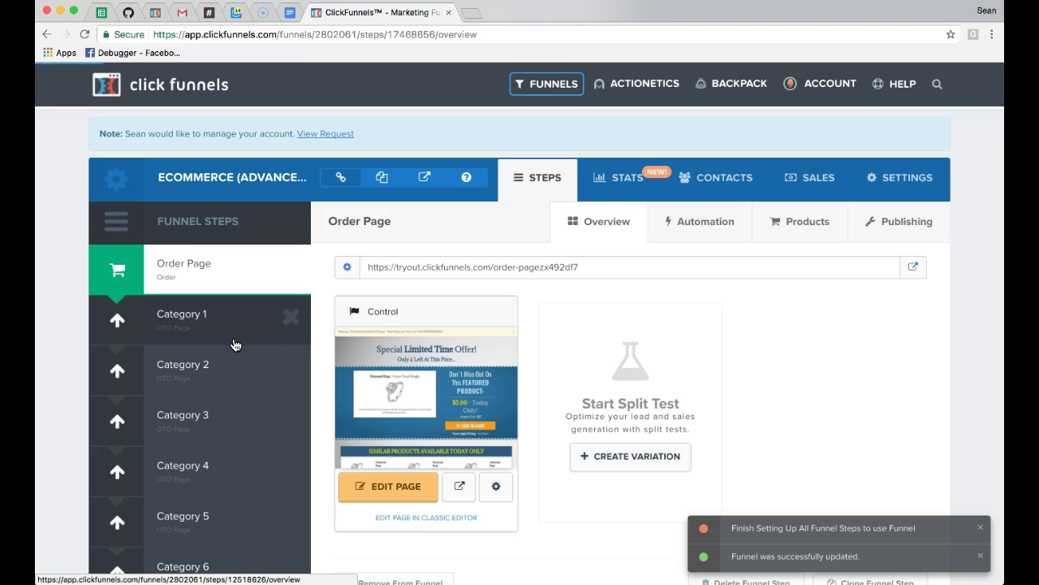
{"action": "left_click", "coordinate": [234, 324]}
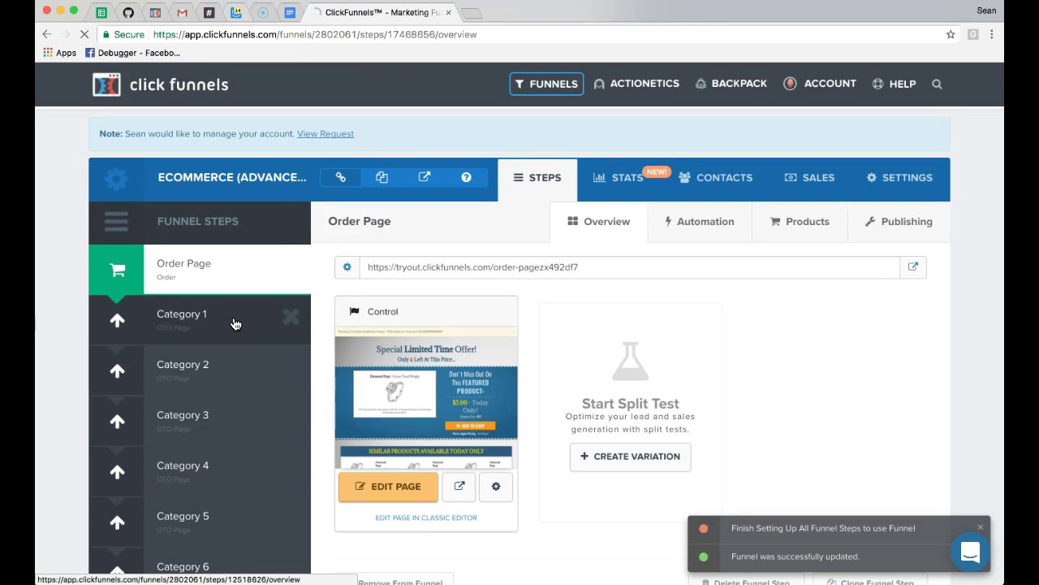
{"action": "left_click", "coordinate": [385, 485]}
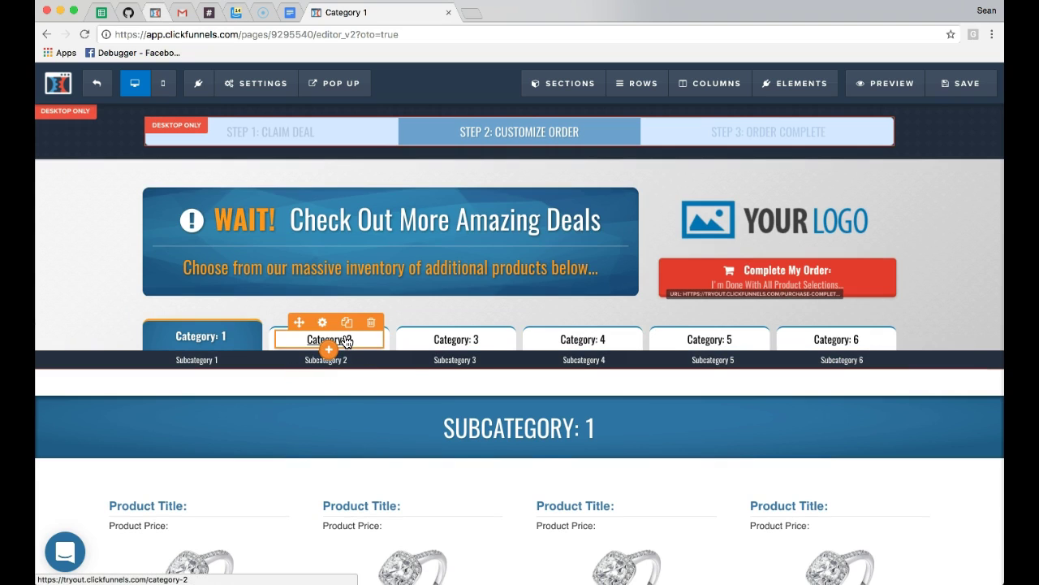
{"action": "scroll", "coordinate": [389, 325], "scroll_direction": "down", "scroll_amount": 1}
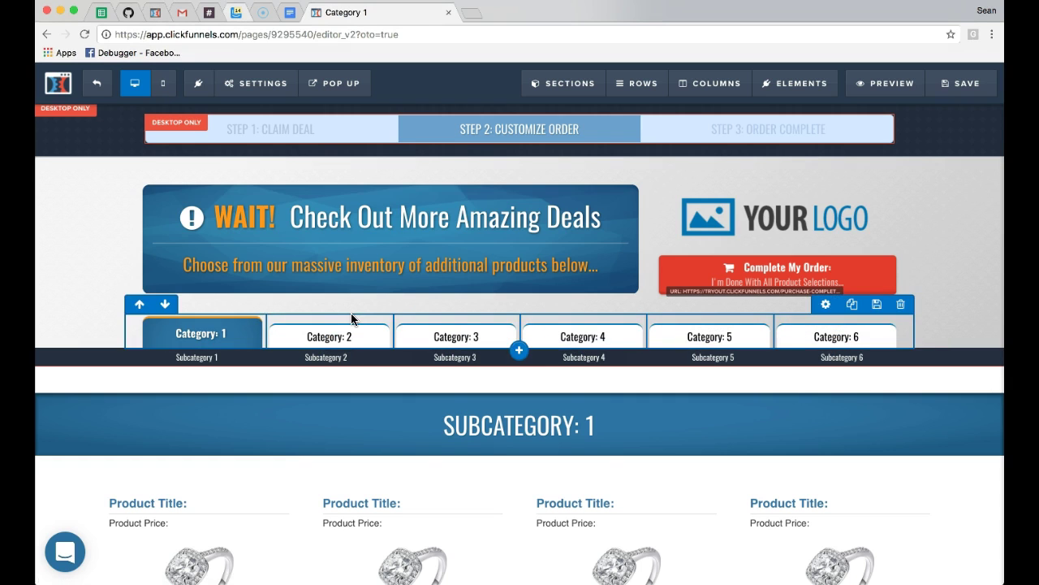
Step: Switch to Notes, create a blank note, and return to the browser
{"action": "left_click", "coordinate": [339, 571]}
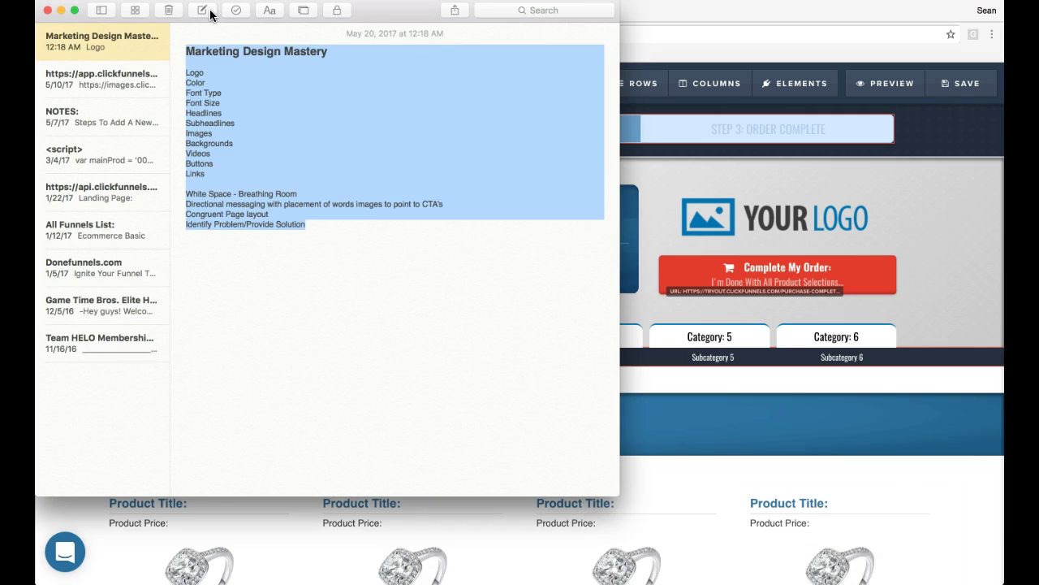
{"action": "left_click", "coordinate": [202, 11]}
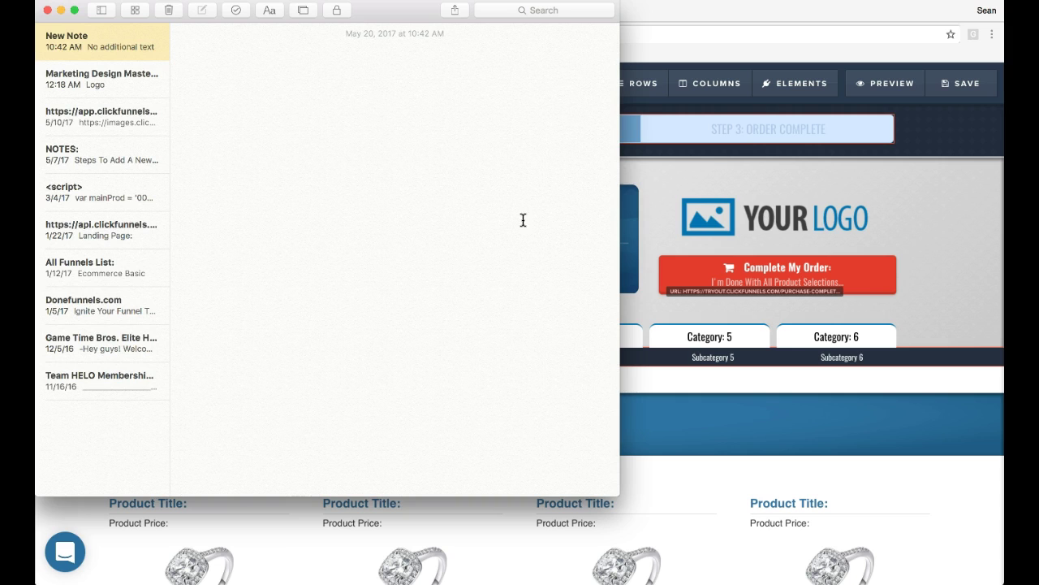
{"action": "left_click", "coordinate": [934, 268]}
Step: Open the Category 2 funnel step in a new tab and reopen the Category 1 page editor in the original tab
{"action": "mouse_move", "coordinate": [332, 336]}
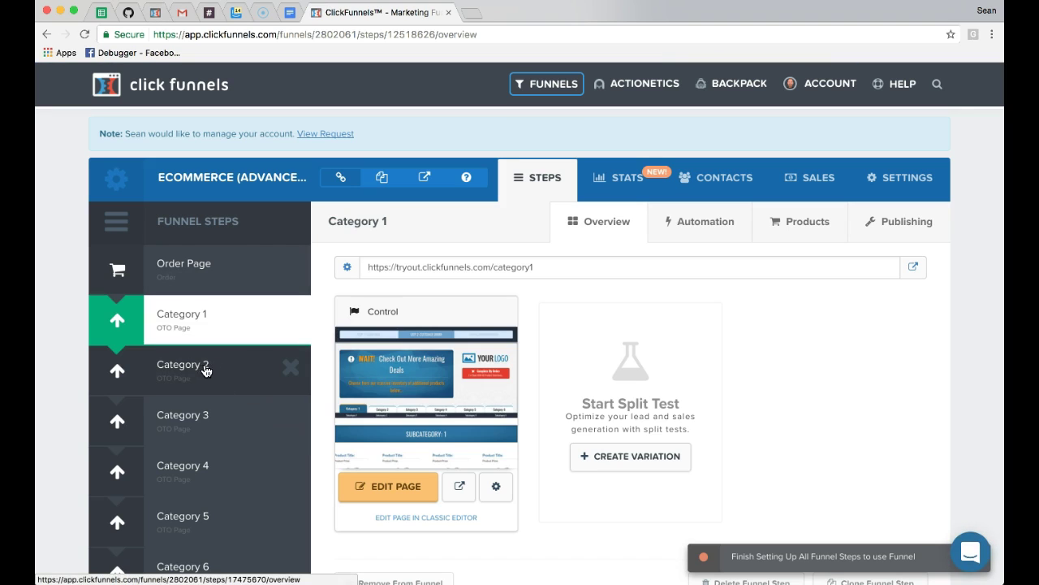
{"action": "right_click", "coordinate": [229, 359]}
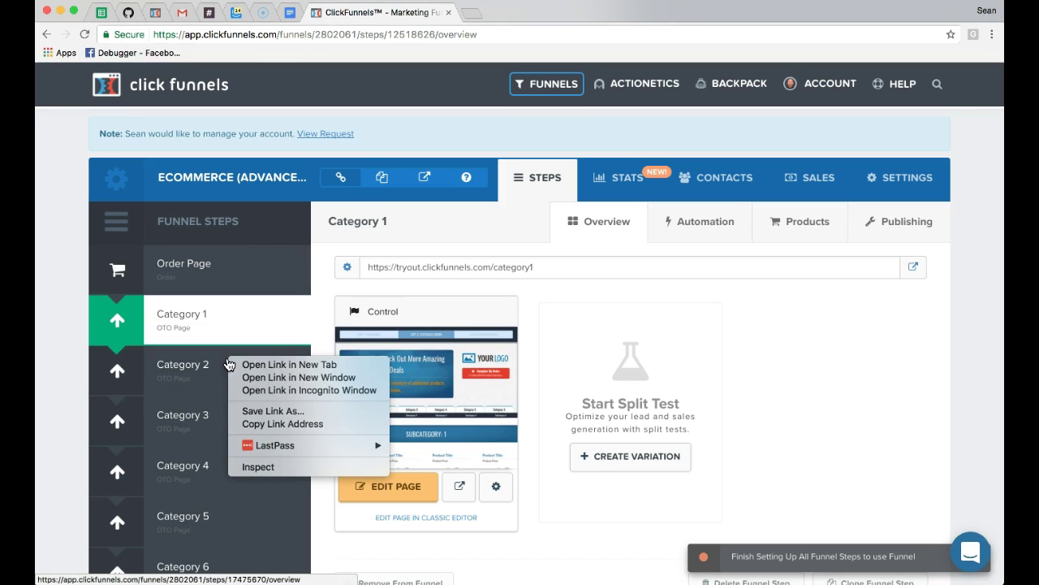
{"action": "left_click", "coordinate": [293, 368]}
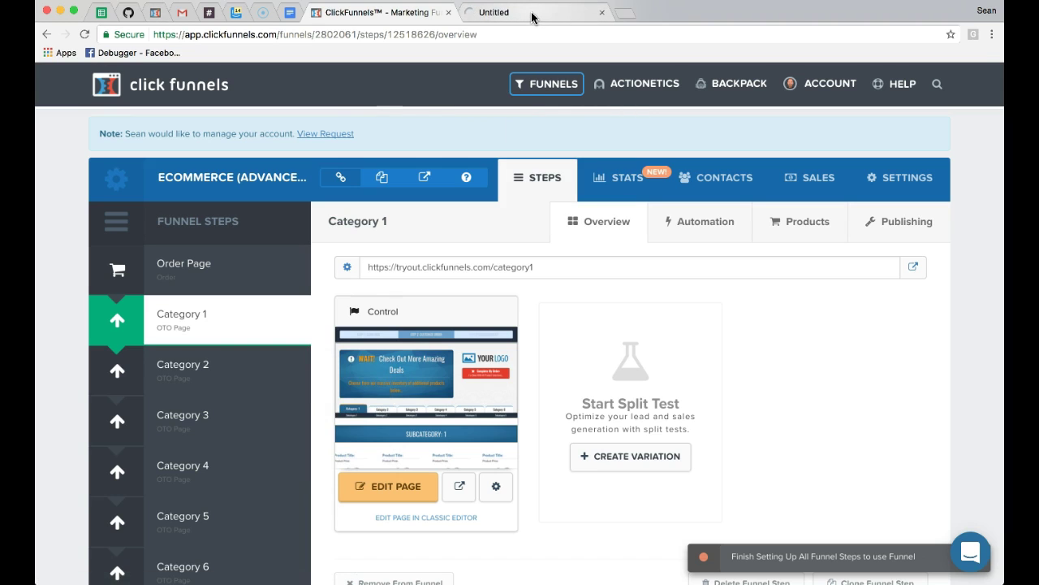
{"action": "left_click", "coordinate": [532, 13]}
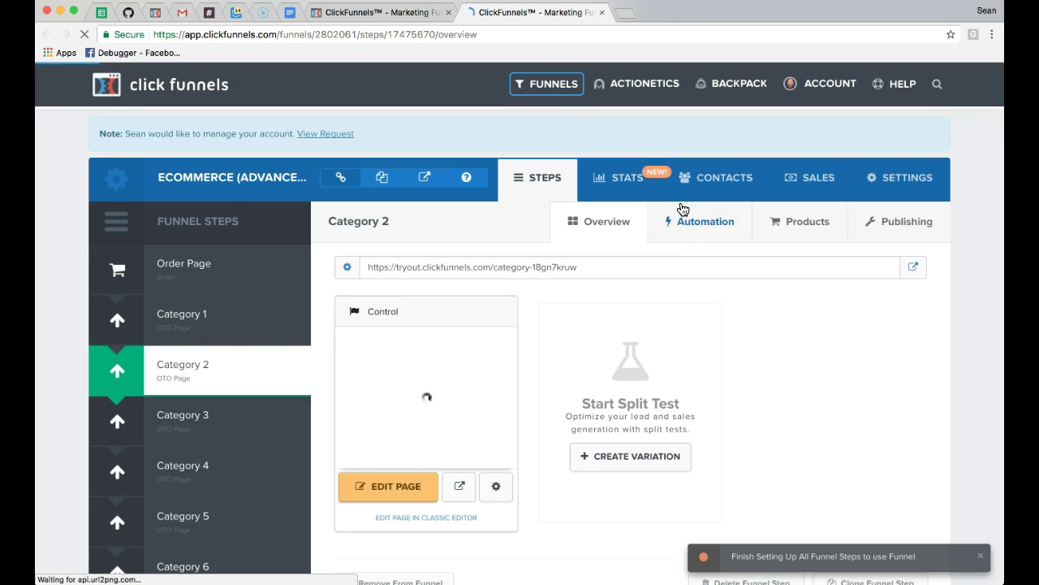
{"action": "scroll", "coordinate": [740, 304], "scroll_direction": "down", "scroll_amount": 2}
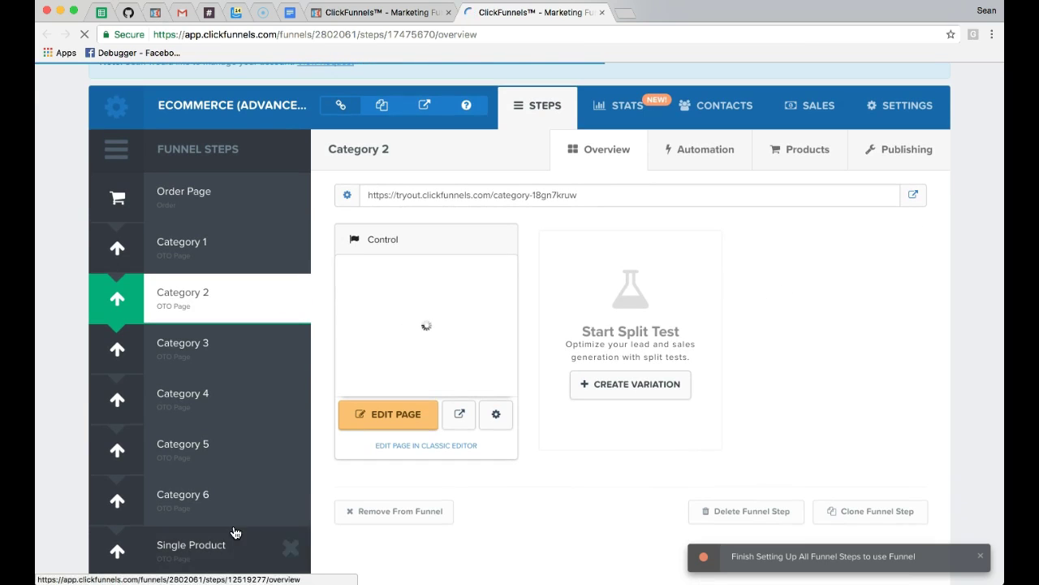
{"action": "left_click", "coordinate": [378, 13]}
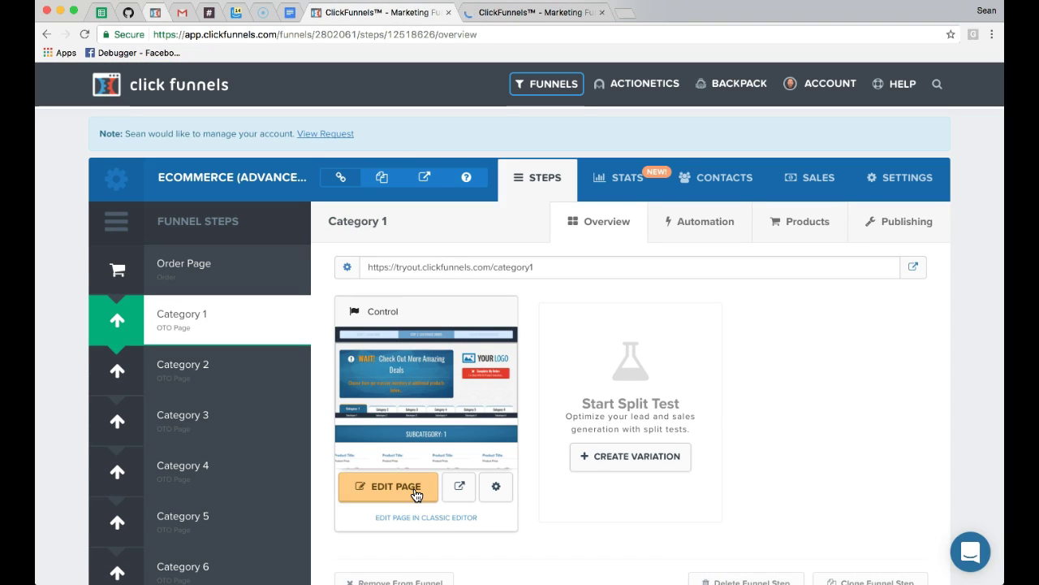
Step: Open the live Category 2 page from its funnel step and copy the page's URL
{"action": "left_click", "coordinate": [520, 13]}
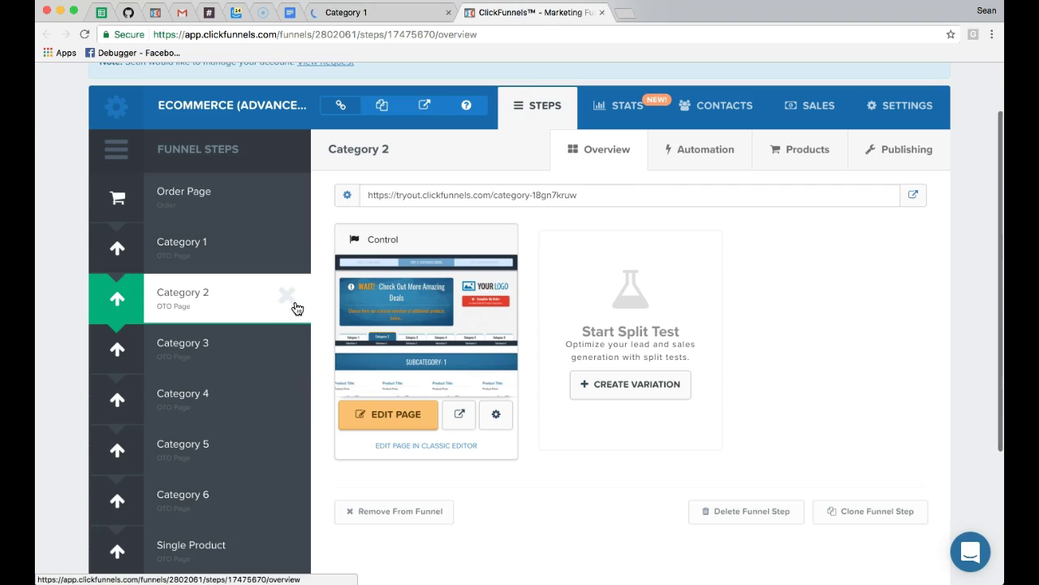
{"action": "left_click", "coordinate": [913, 198]}
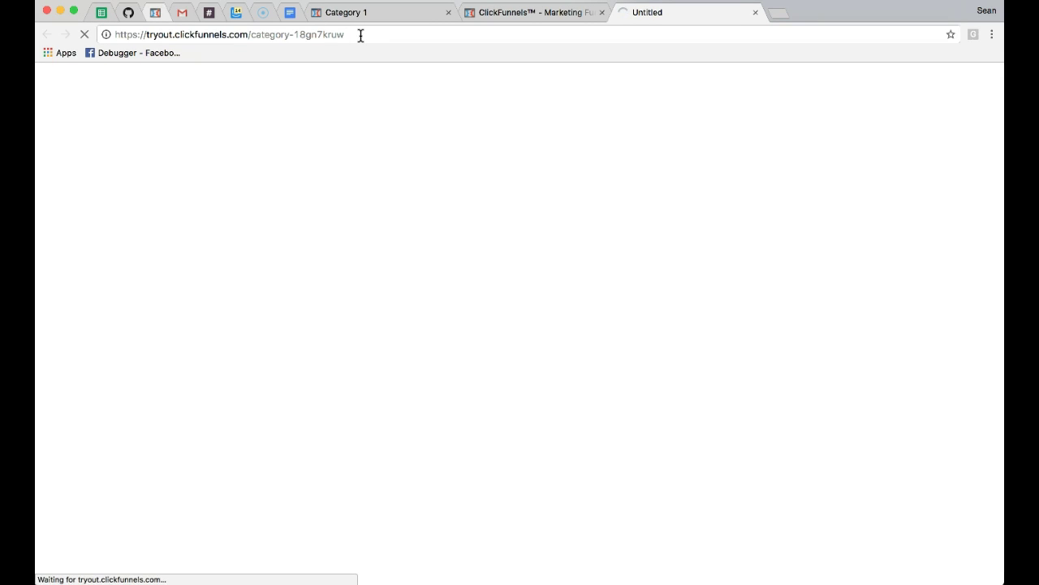
{"action": "left_click", "coordinate": [499, 17]}
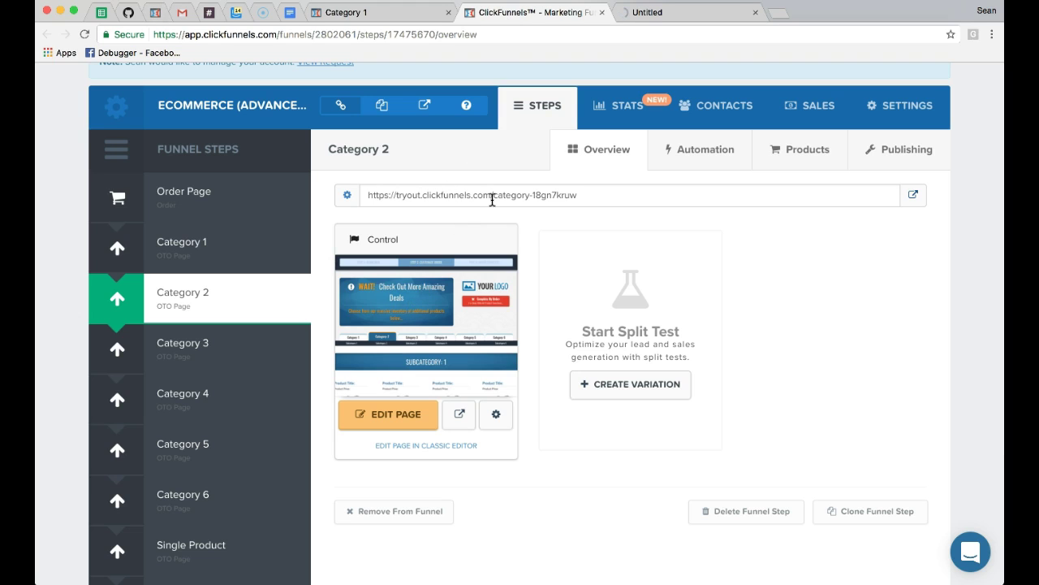
{"action": "left_click", "coordinate": [460, 414]}
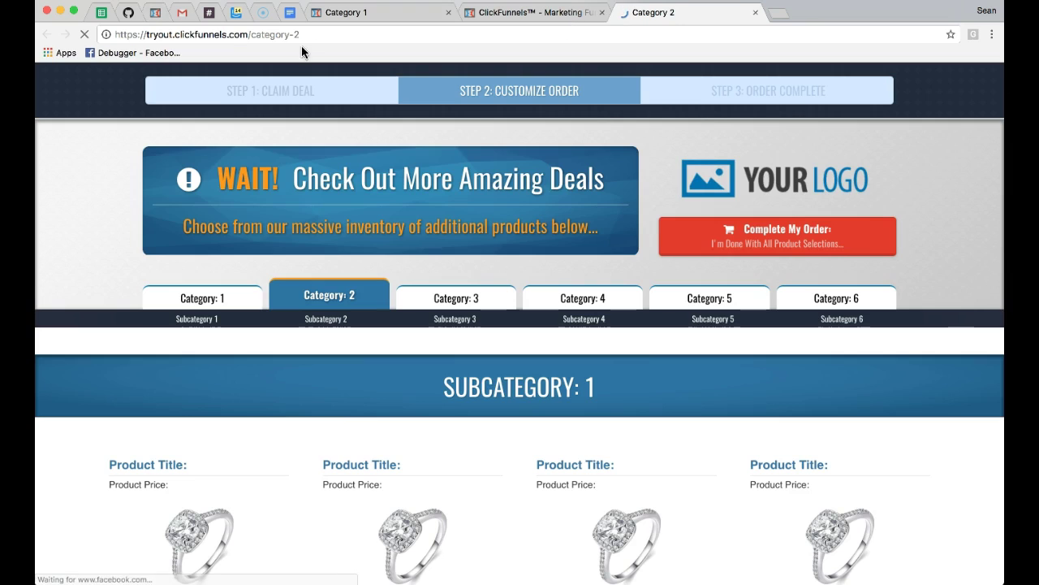
{"action": "left_click", "coordinate": [307, 37]}
{"action": "key", "text": "super+c"}
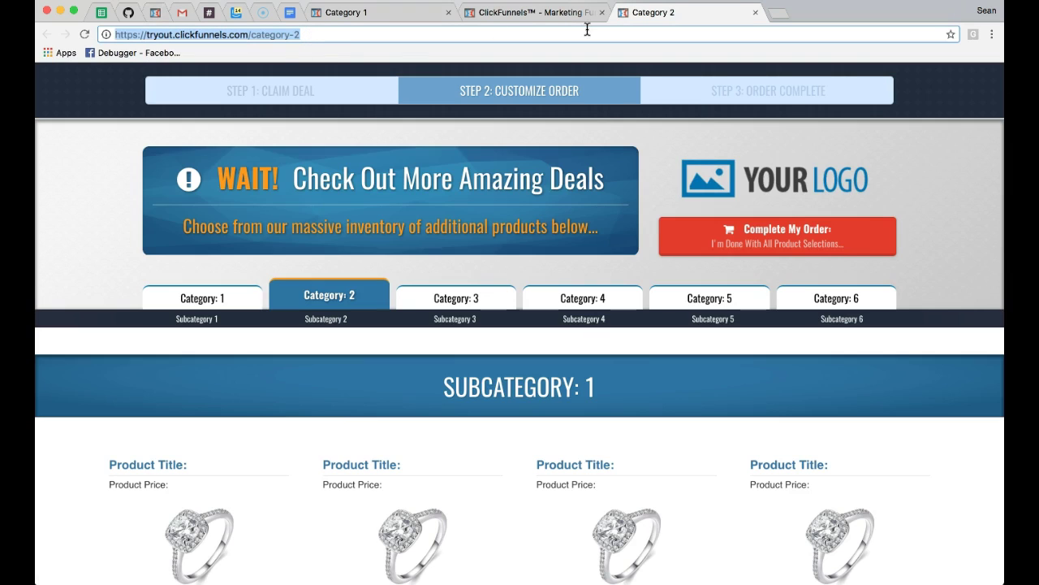
Step: Link the "Category: 2" navigation text on the Category 1 page to the copied Category 2 page URL
{"action": "left_click", "coordinate": [390, 14]}
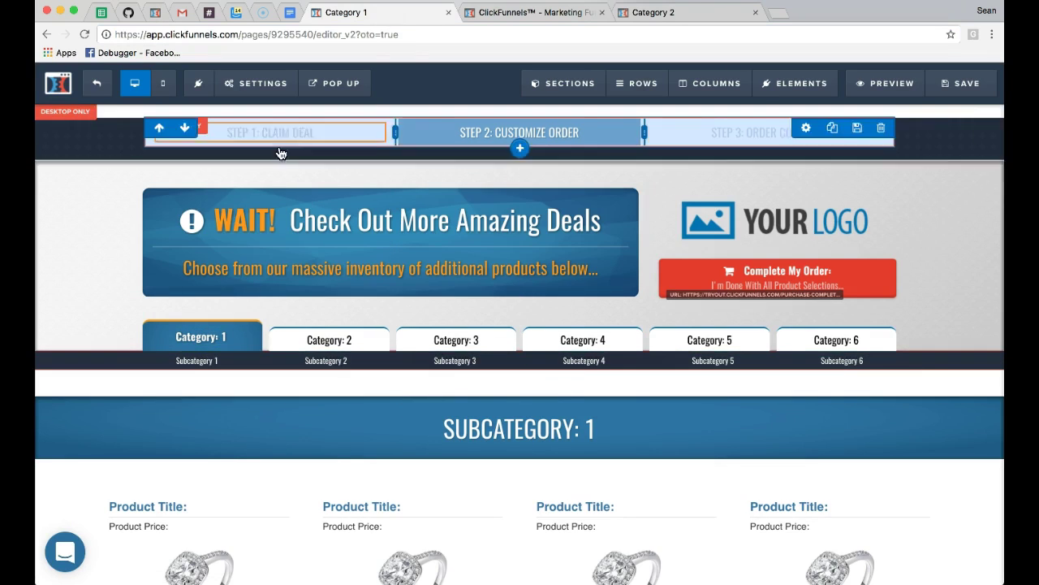
{"action": "left_click", "coordinate": [315, 345]}
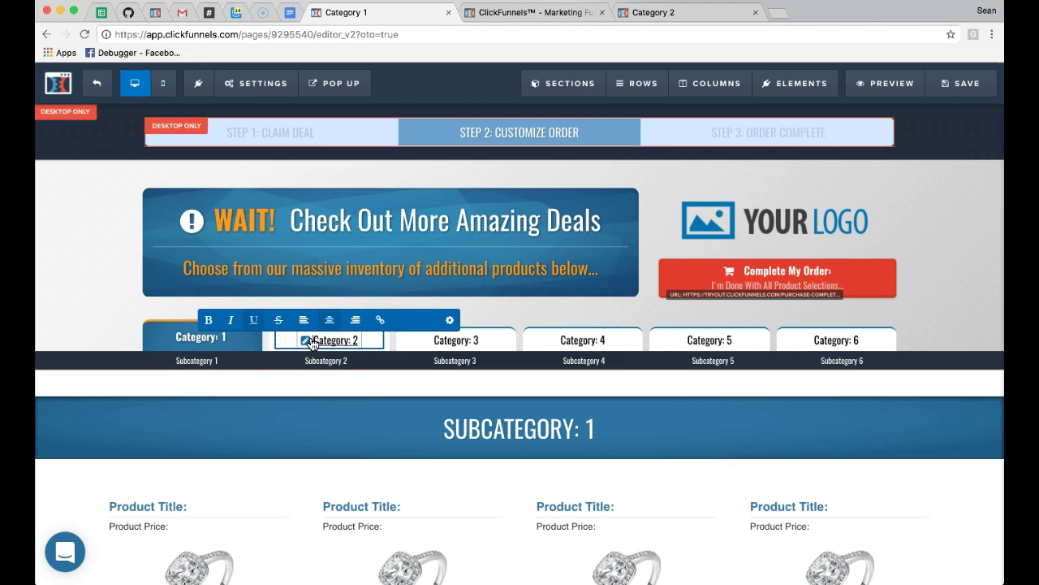
{"action": "left_click_drag", "start_coordinate": [360, 341], "coordinate": [327, 346]}
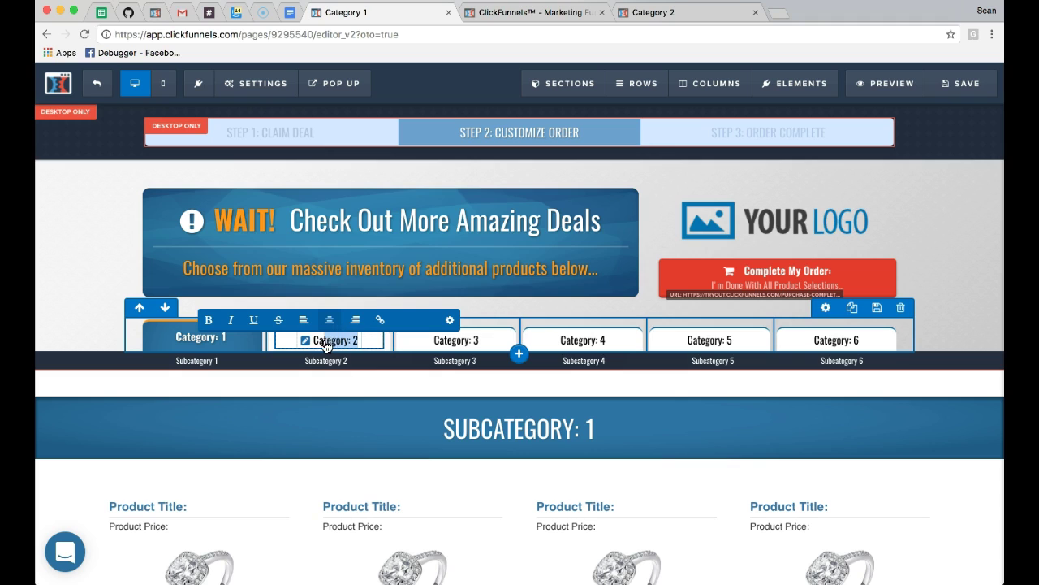
{"action": "left_click", "coordinate": [380, 320]}
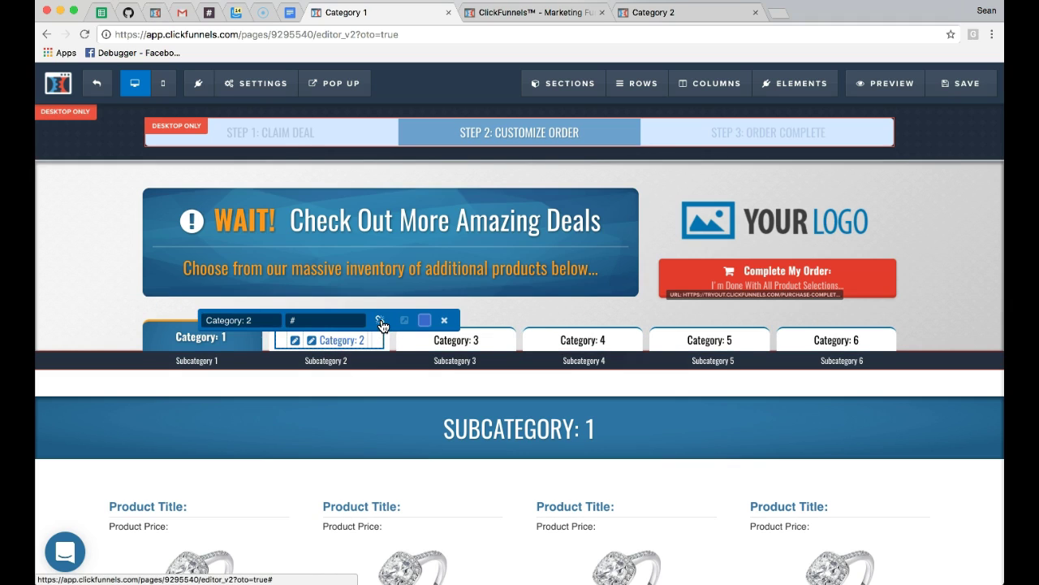
{"action": "left_click", "coordinate": [313, 320]}
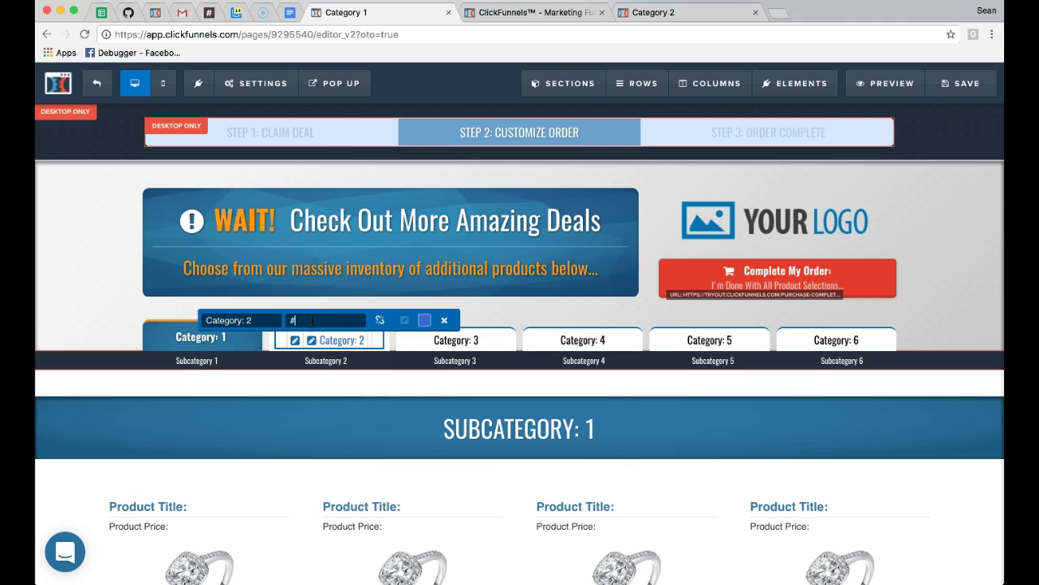
{"action": "key", "text": "super+v"}
{"action": "left_click", "coordinate": [393, 379]}
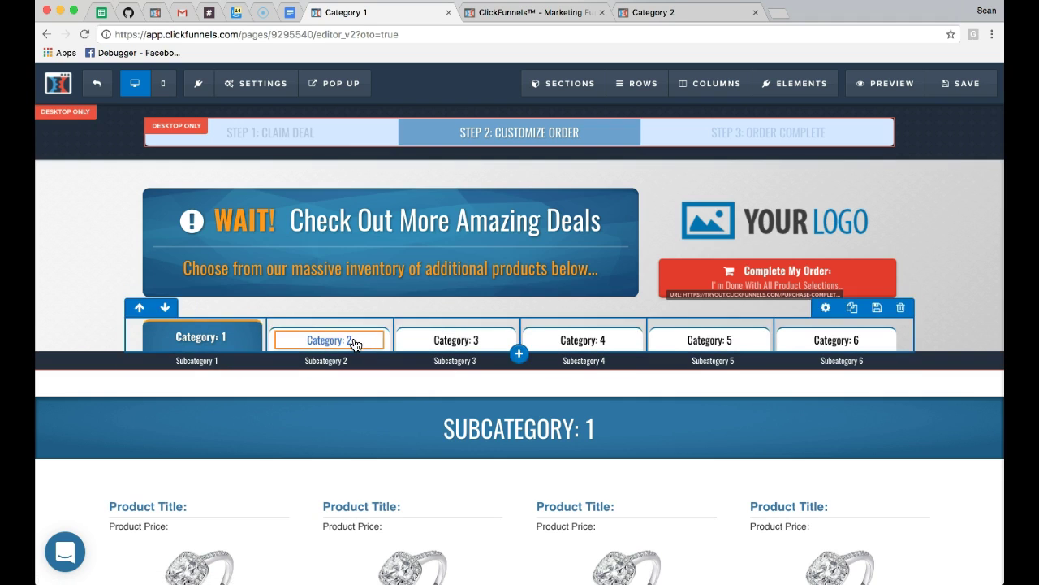
Step: Switch to Notes, paste the copied Category 2 page URL into the blank note, and return to the browser
{"action": "mouse_move", "coordinate": [312, 344]}
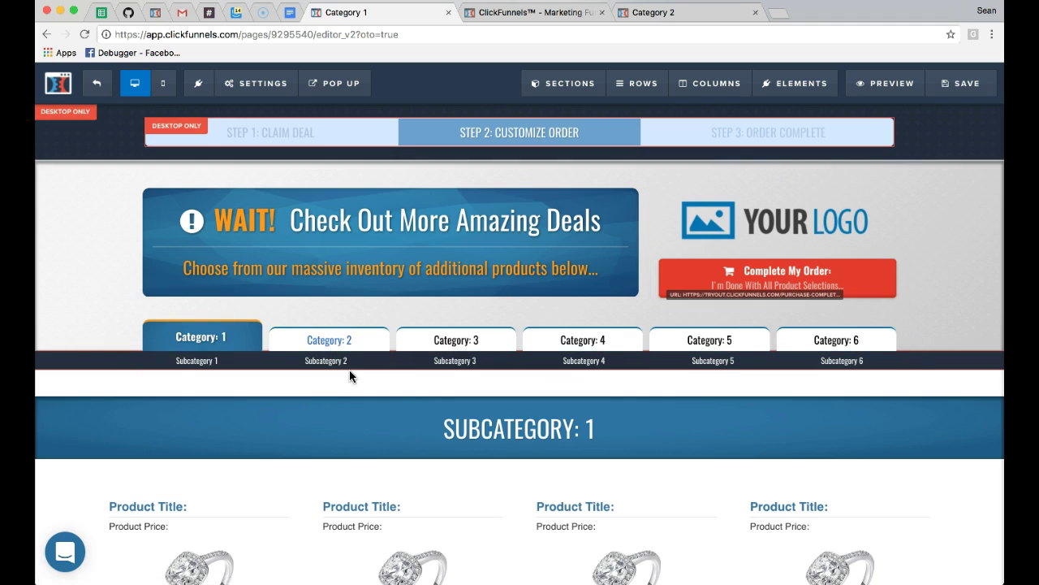
{"action": "mouse_move", "coordinate": [456, 347]}
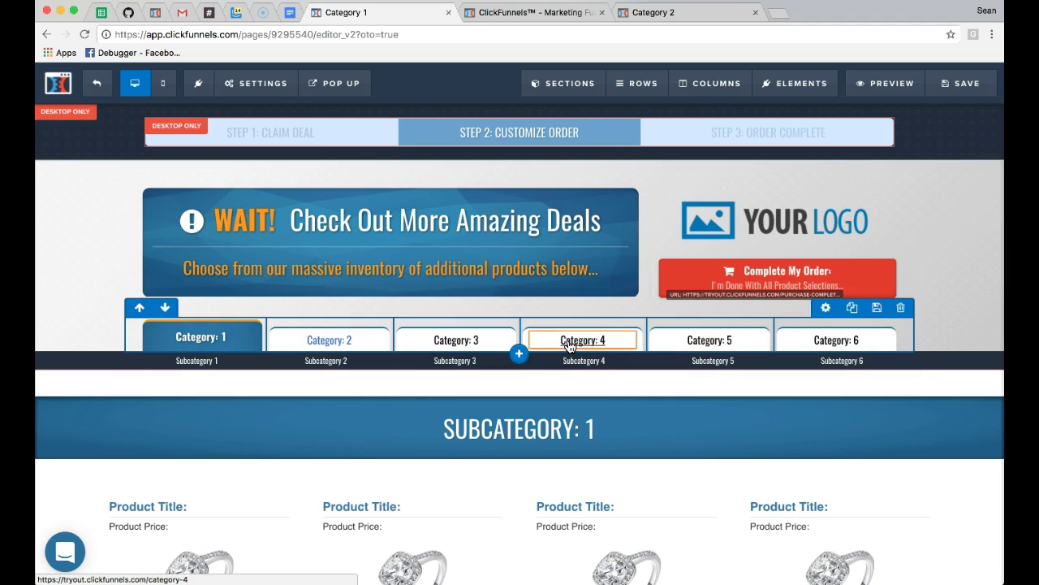
{"action": "mouse_move", "coordinate": [795, 304]}
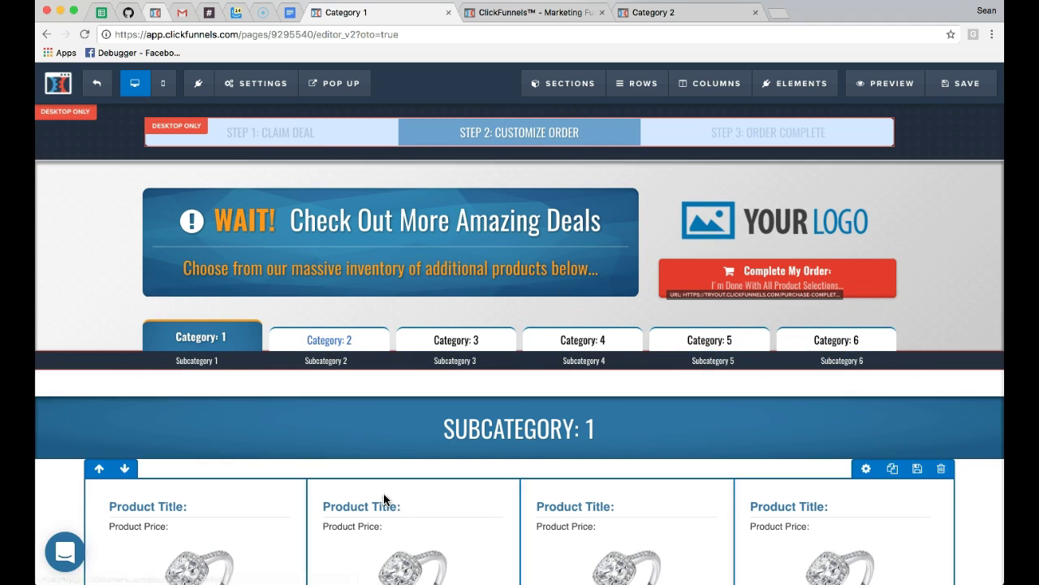
{"action": "left_click", "coordinate": [340, 573]}
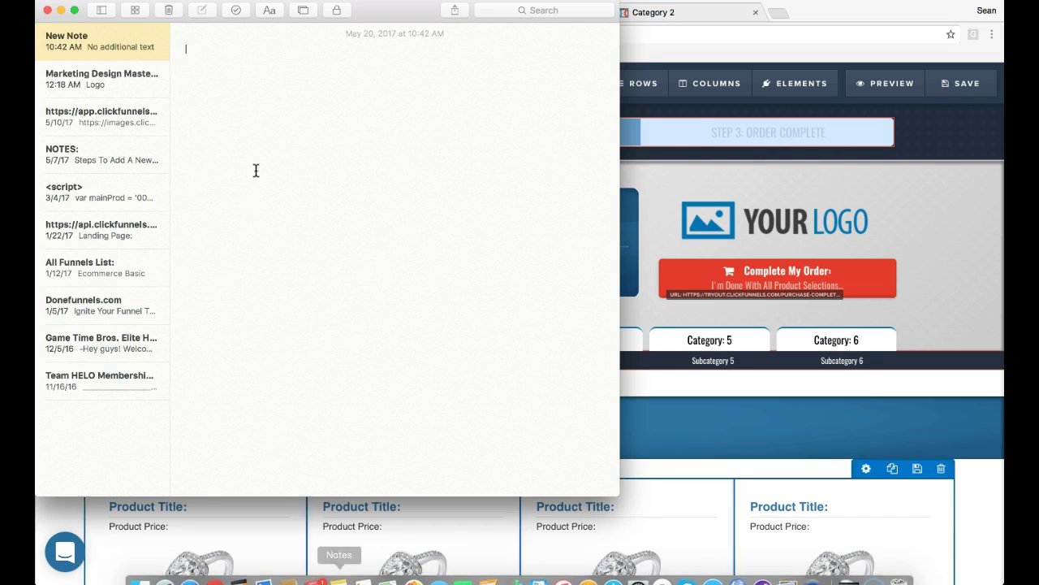
{"action": "key", "text": "super+v"}
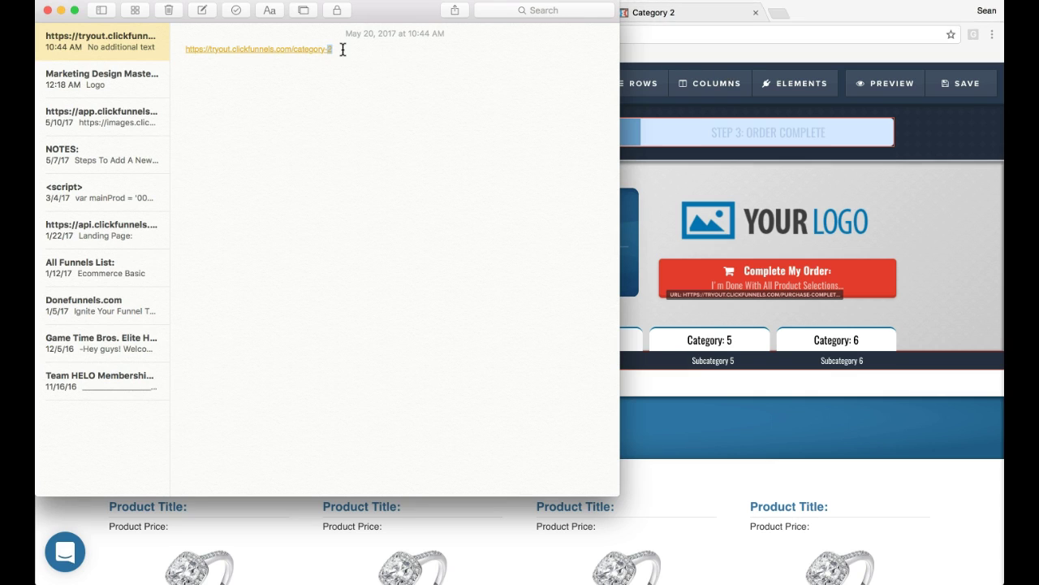
{"action": "left_click", "coordinate": [635, 55]}
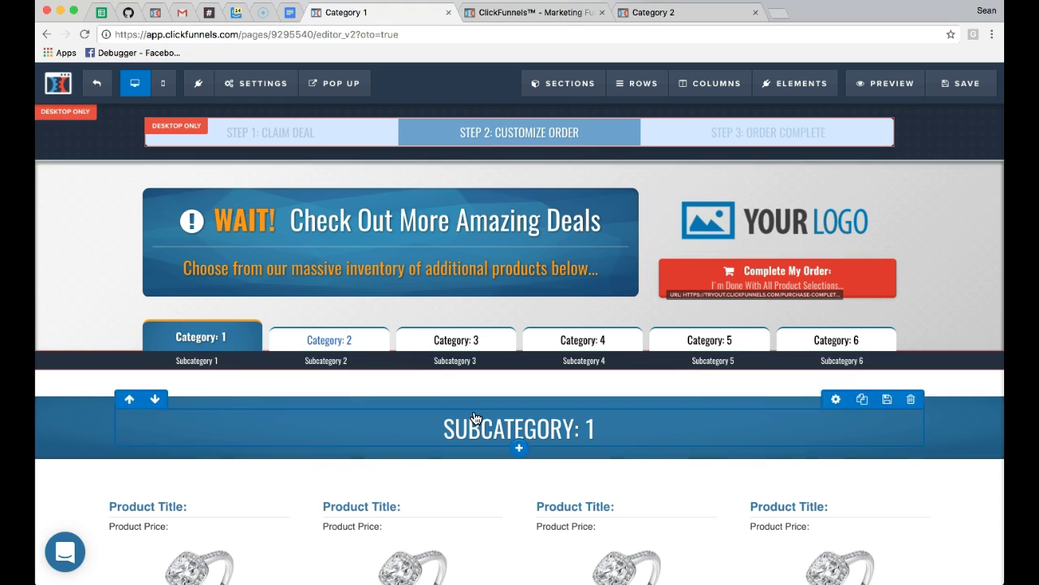
Step: Set the "Category: 3" navigation text's link on the Category 1 page to the tryout.clickfunnels.com address ending in /category-3
{"action": "left_click", "coordinate": [439, 343]}
{"action": "left_click", "coordinate": [435, 341]}
{"action": "left_click_drag", "start_coordinate": [451, 320], "coordinate": [498, 321]}
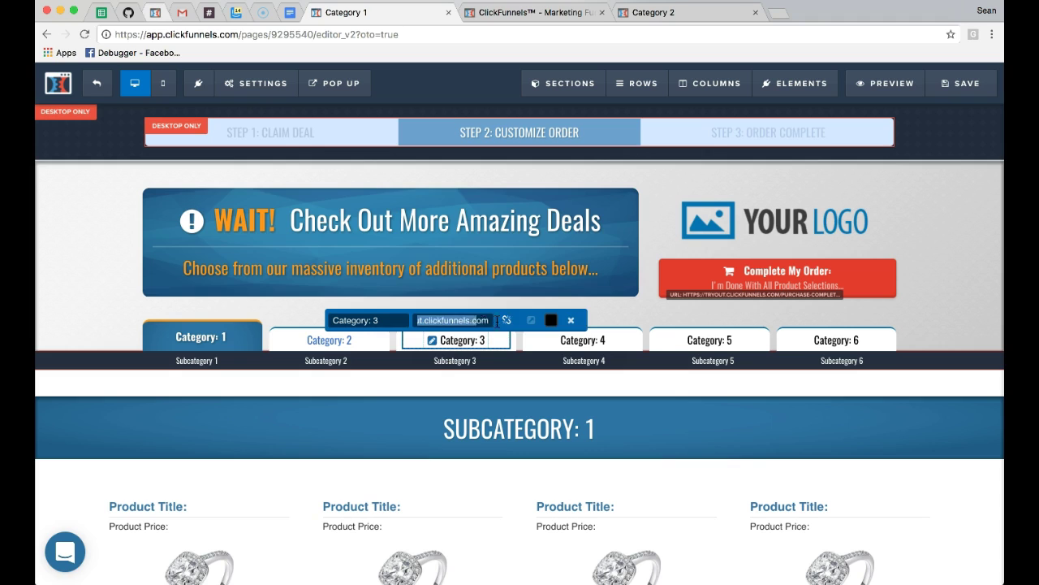
{"action": "left_click", "coordinate": [498, 322]}
{"action": "type", "text": "/category-3"}
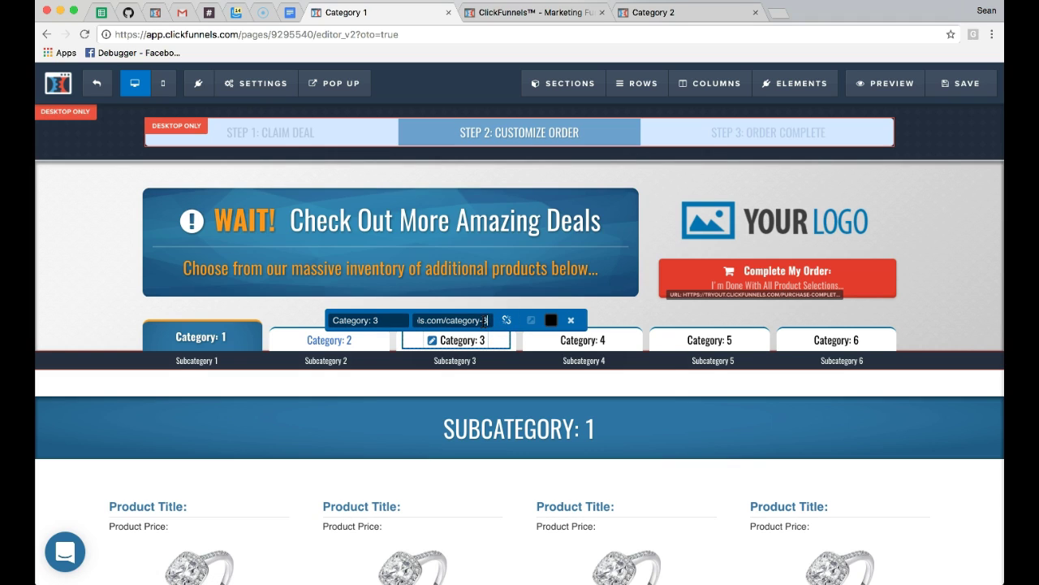
{"action": "key", "text": "Return"}
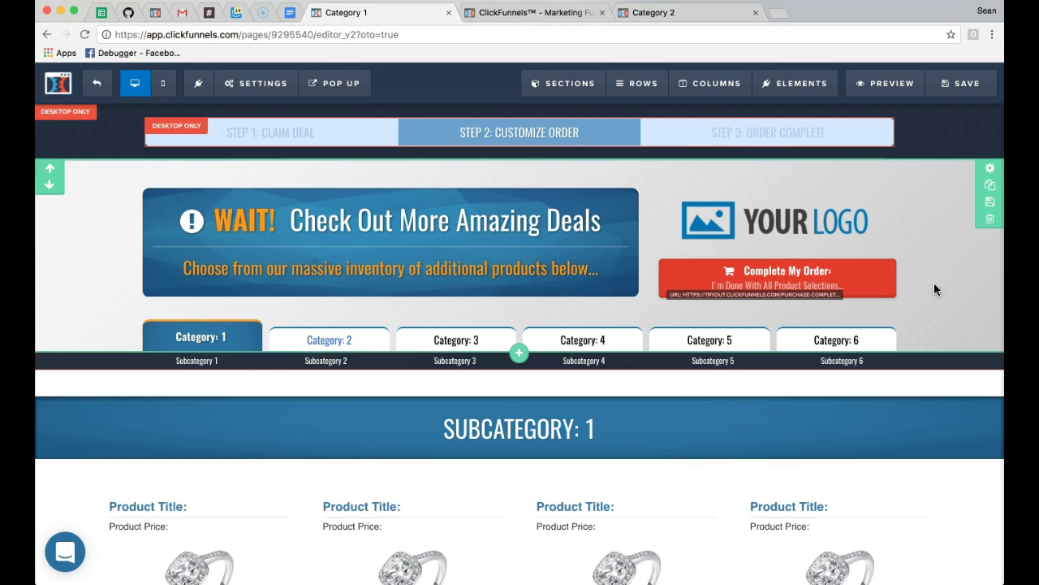
Step: Add the price $5.00 after "Product Price:" for the first product under Subcategory 1
{"action": "scroll", "coordinate": [931, 284], "scroll_direction": "down", "scroll_amount": 1}
{"action": "scroll", "coordinate": [931, 283], "scroll_direction": "down", "scroll_amount": 3}
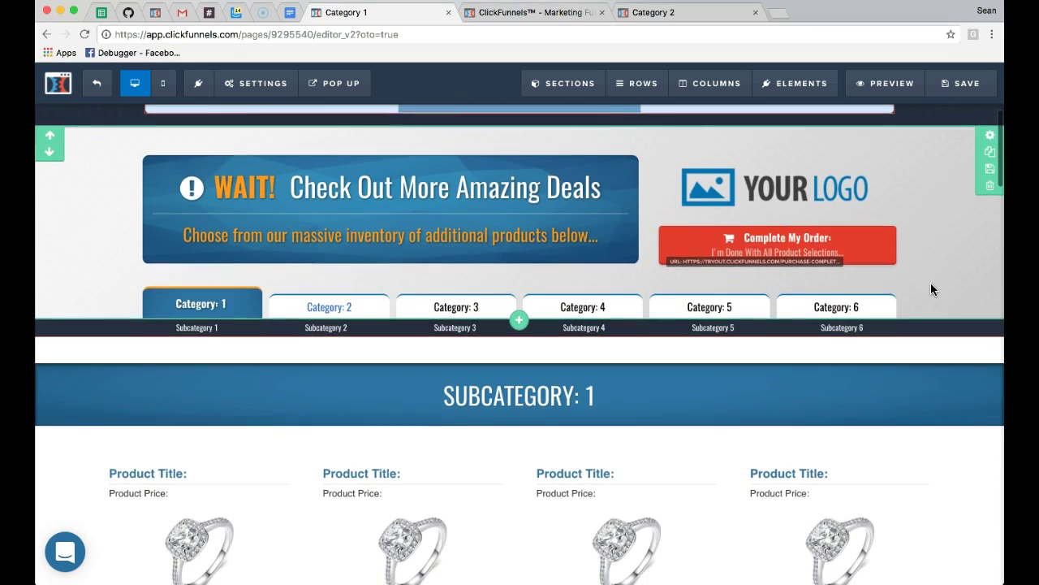
{"action": "scroll", "coordinate": [932, 289], "scroll_direction": "down", "scroll_amount": 10}
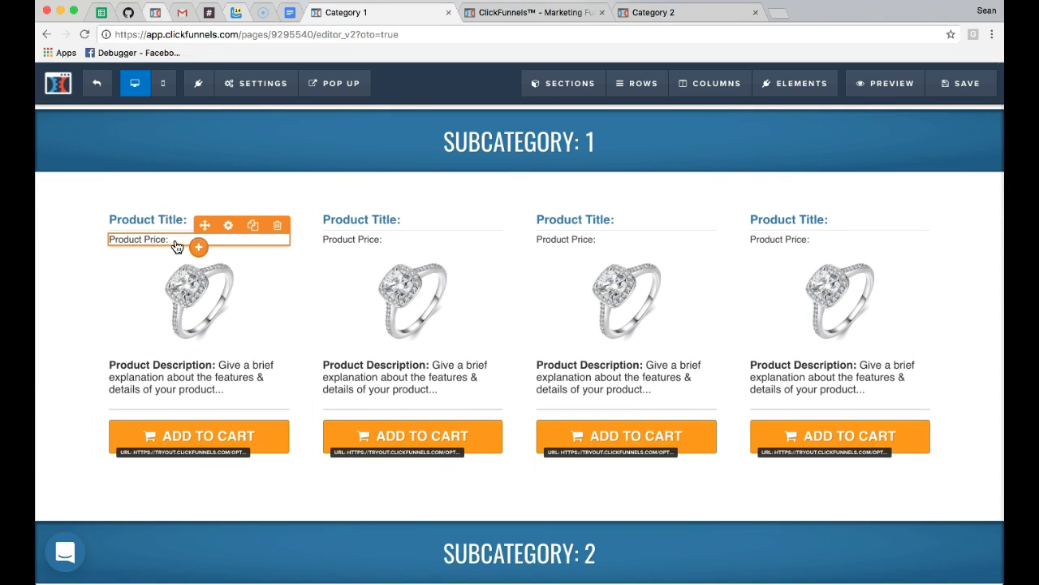
{"action": "left_click", "coordinate": [228, 245]}
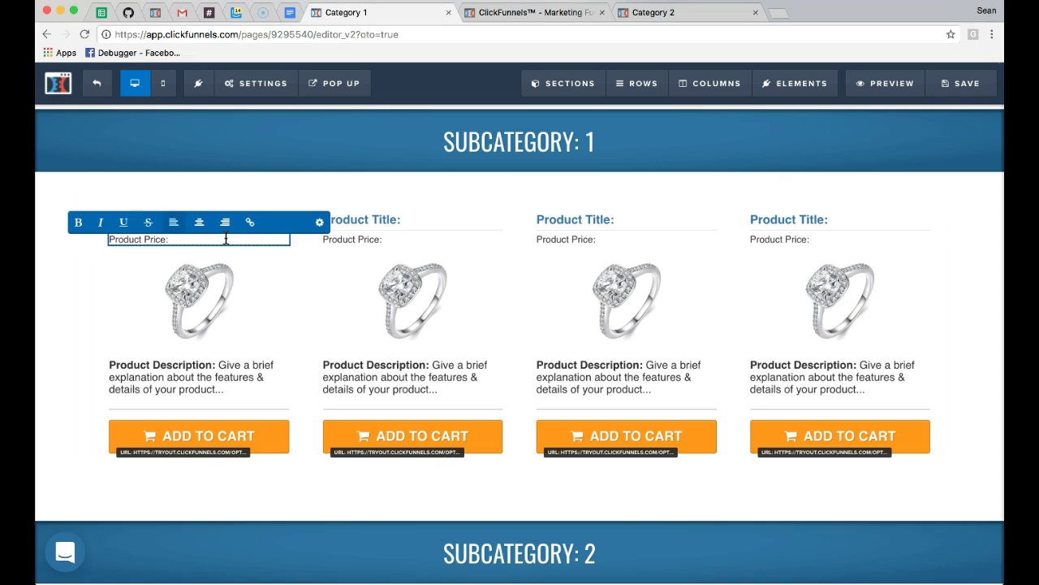
{"action": "type", "text": "$5.00"}
{"action": "left_click", "coordinate": [268, 301]}
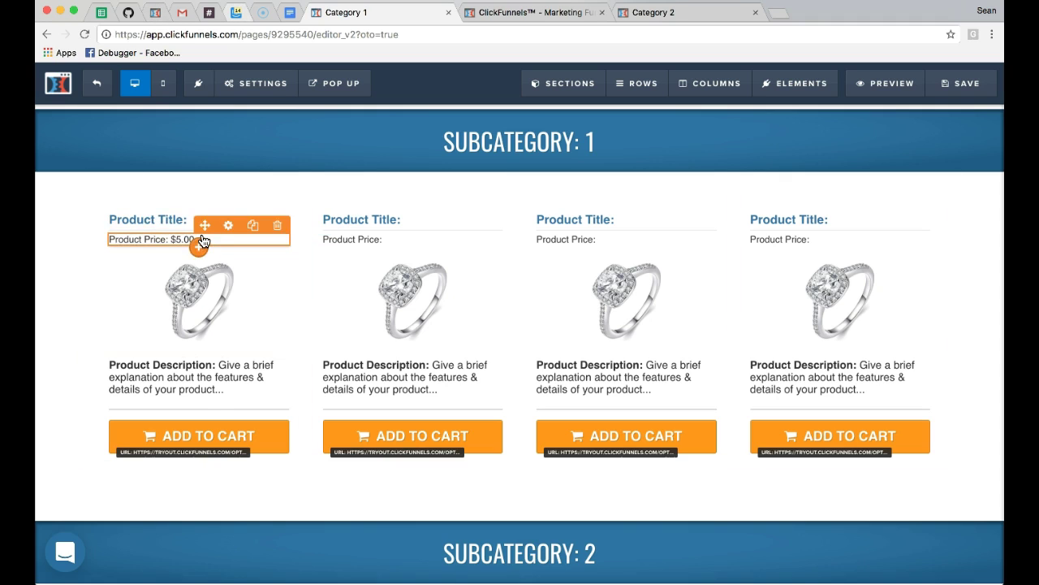
{"action": "mouse_move", "coordinate": [232, 379]}
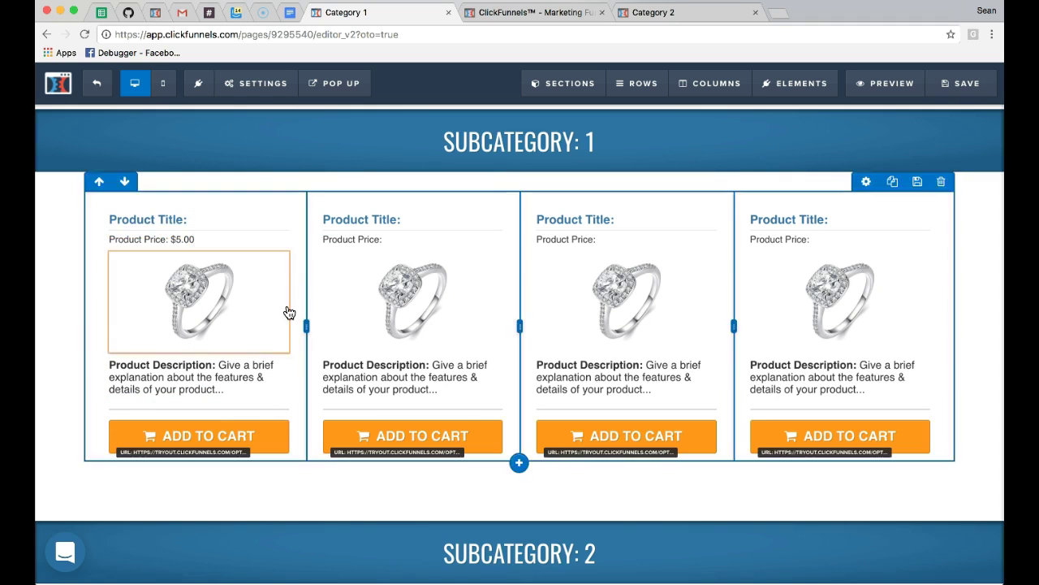
Step: Examine the Category 1 page from its navigation through the subcategory product sections to the closing "Complete My Order" button
{"action": "scroll", "coordinate": [299, 325], "scroll_direction": "down", "scroll_amount": 1}
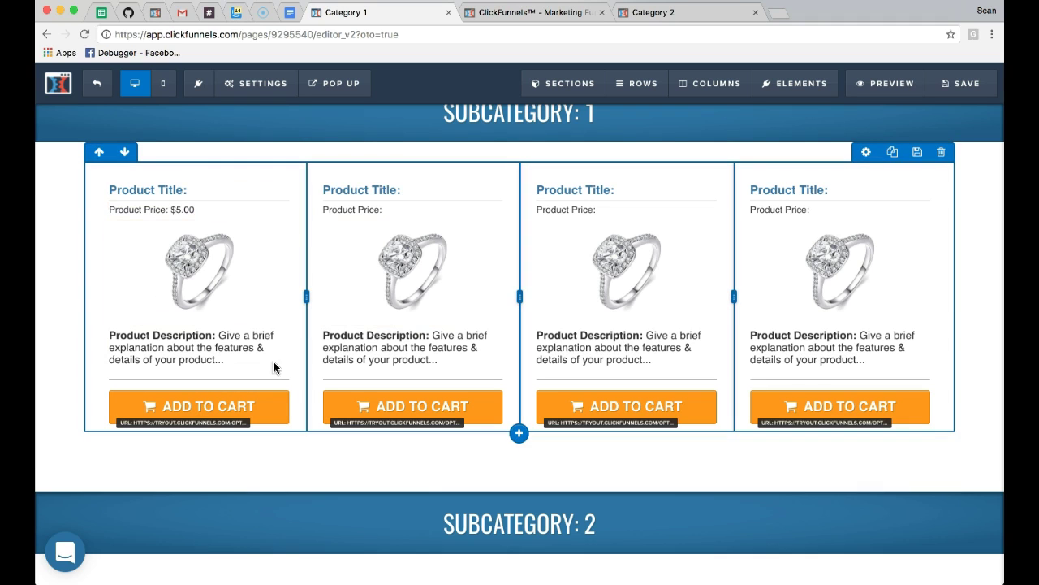
{"action": "scroll", "coordinate": [255, 214], "scroll_direction": "up", "scroll_amount": 4}
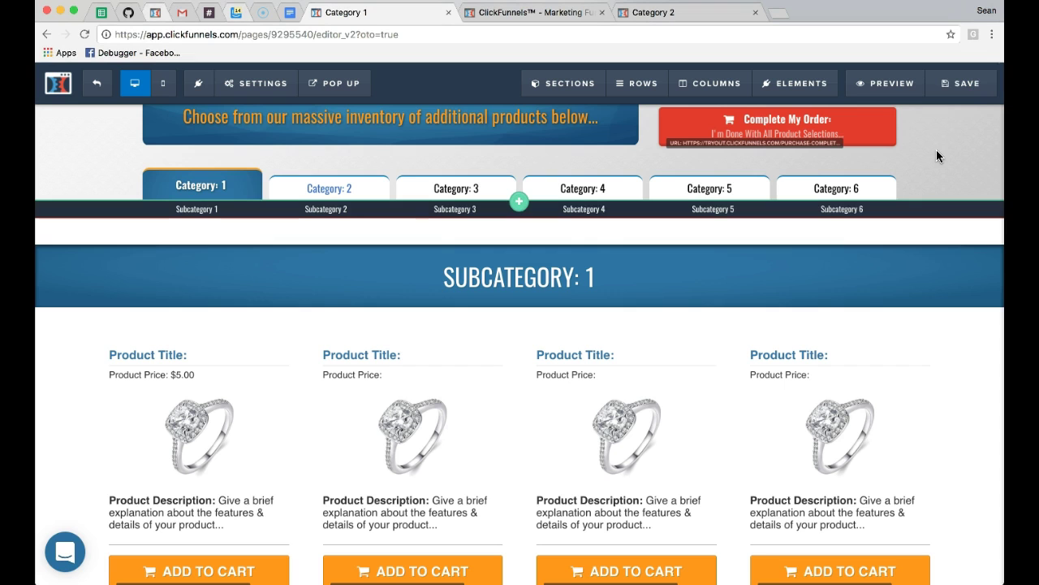
{"action": "scroll", "coordinate": [935, 153], "scroll_direction": "up", "scroll_amount": 3}
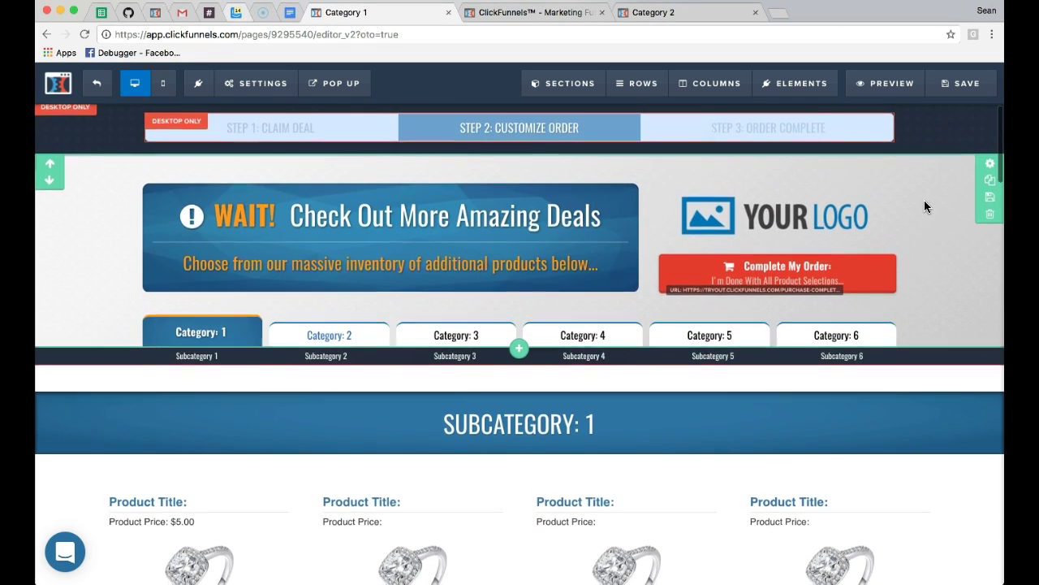
{"action": "scroll", "coordinate": [924, 200], "scroll_direction": "down", "scroll_amount": 1}
{"action": "scroll", "coordinate": [924, 212], "scroll_direction": "down", "scroll_amount": 10}
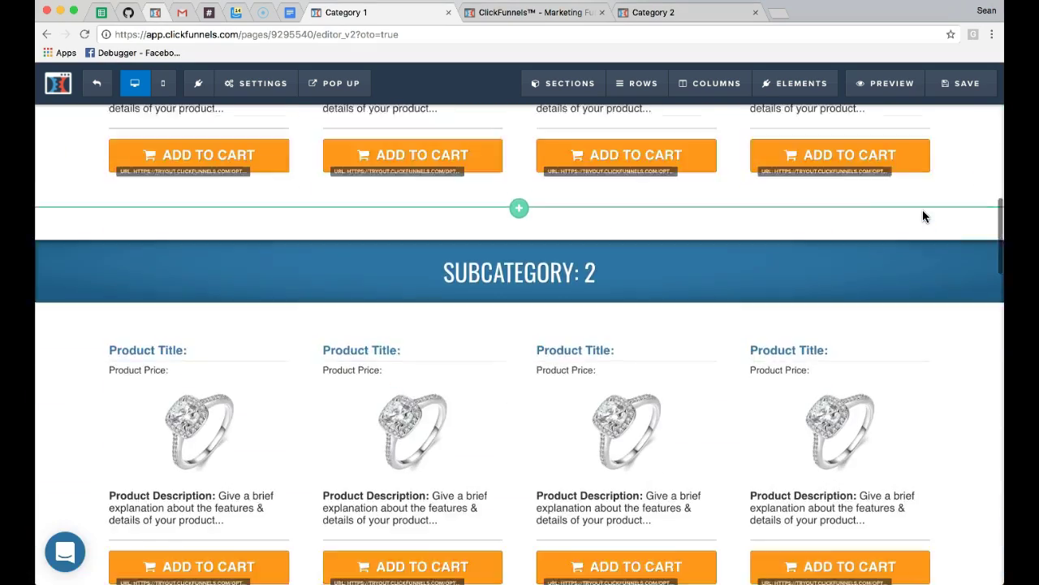
{"action": "scroll", "coordinate": [923, 213], "scroll_direction": "down", "scroll_amount": 6}
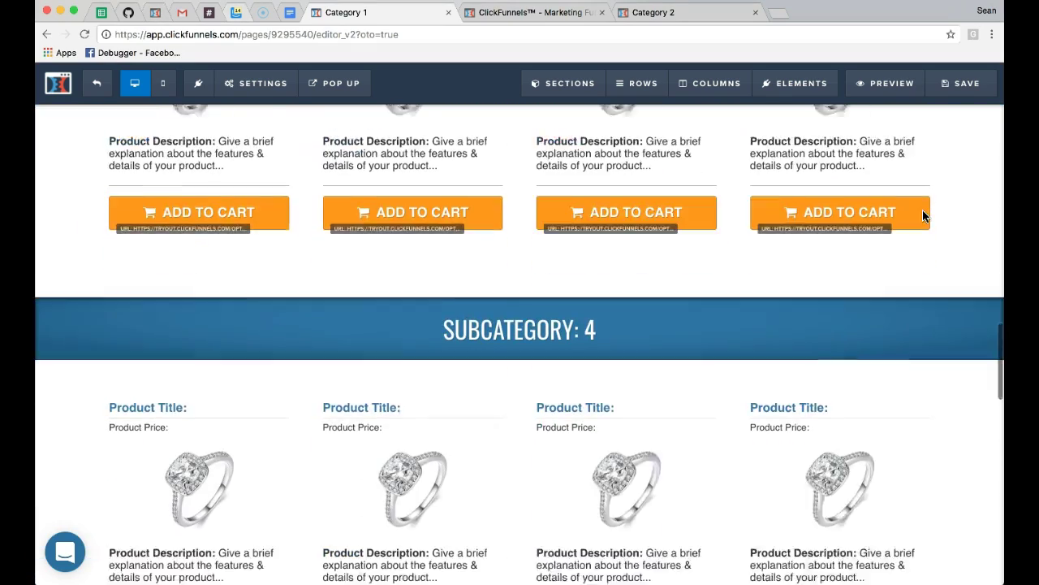
{"action": "scroll", "coordinate": [920, 348], "scroll_direction": "down", "scroll_amount": 12}
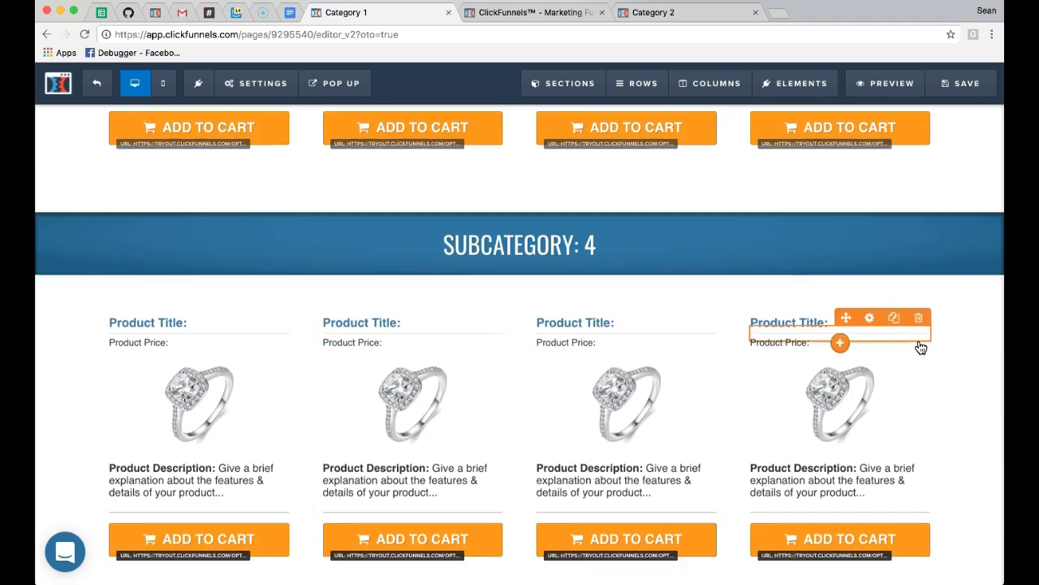
{"action": "scroll", "coordinate": [920, 348], "scroll_direction": "down", "scroll_amount": 1}
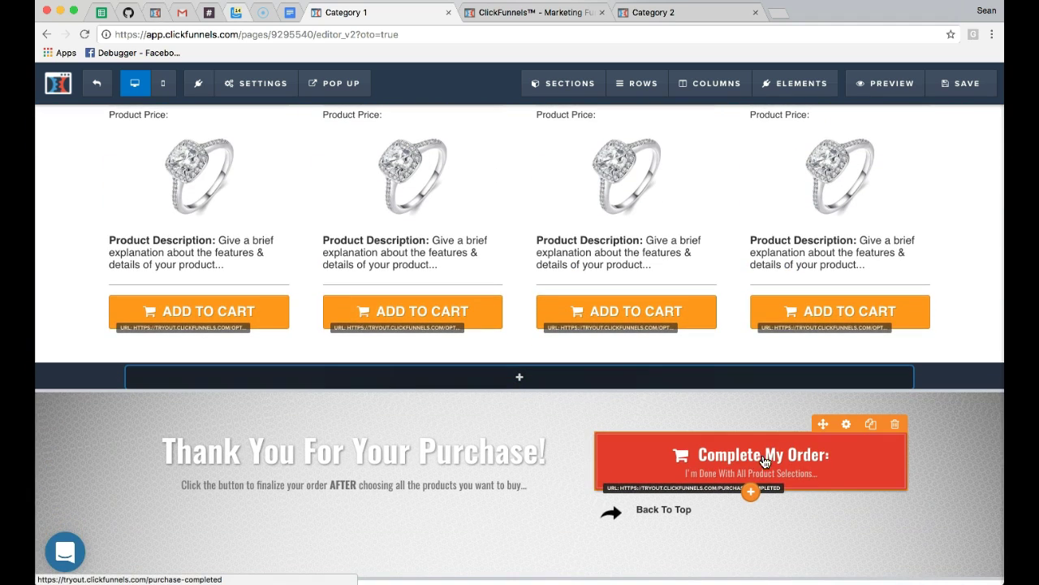
Step: Open the Order Confirmation step in the funnel overview and close the live Category 2 page
{"action": "left_click", "coordinate": [561, 13]}
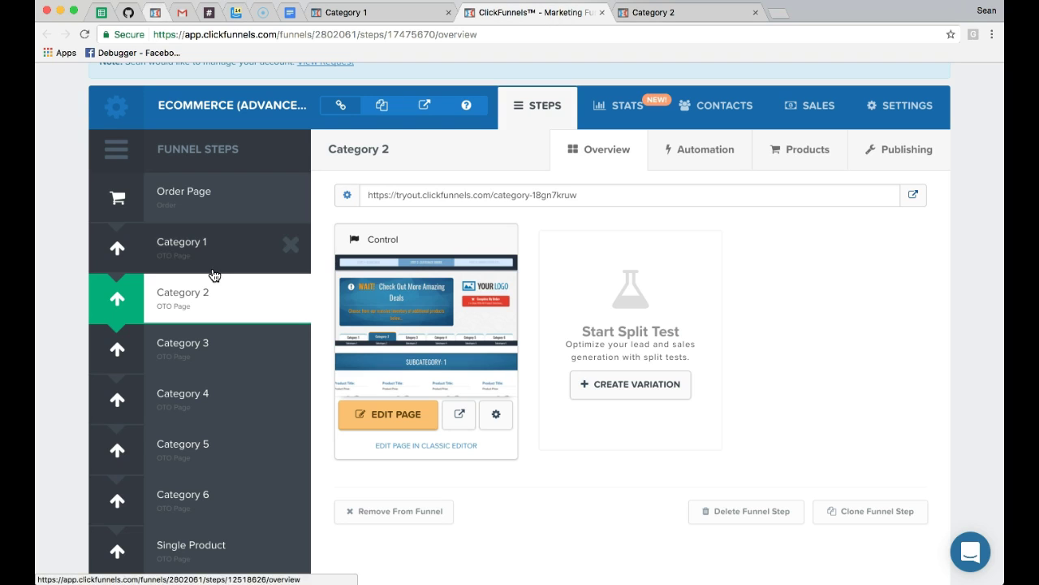
{"action": "scroll", "coordinate": [213, 275], "scroll_direction": "down", "scroll_amount": 5}
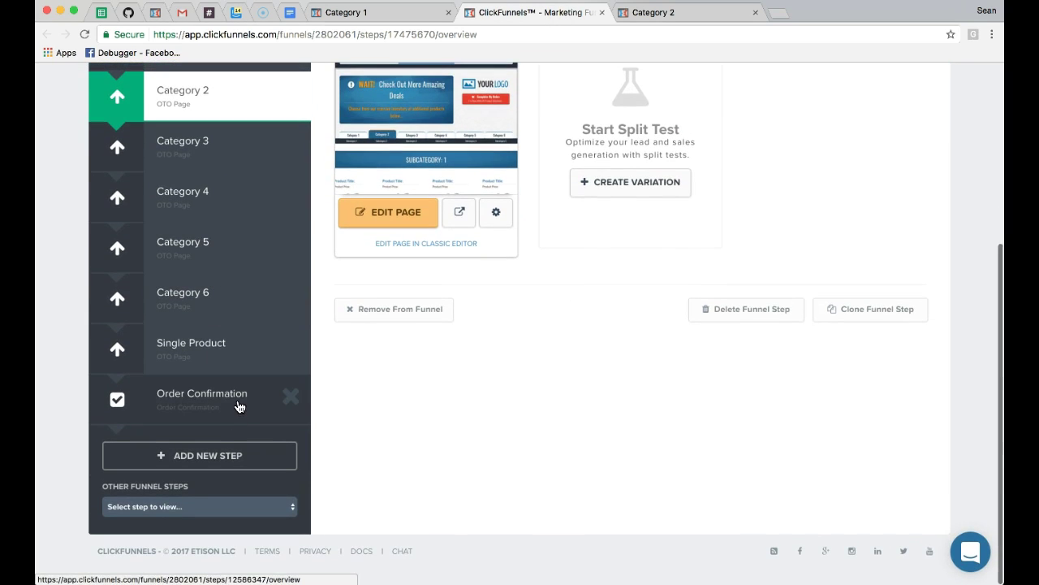
{"action": "left_click", "coordinate": [240, 406]}
{"action": "left_click", "coordinate": [755, 12]}
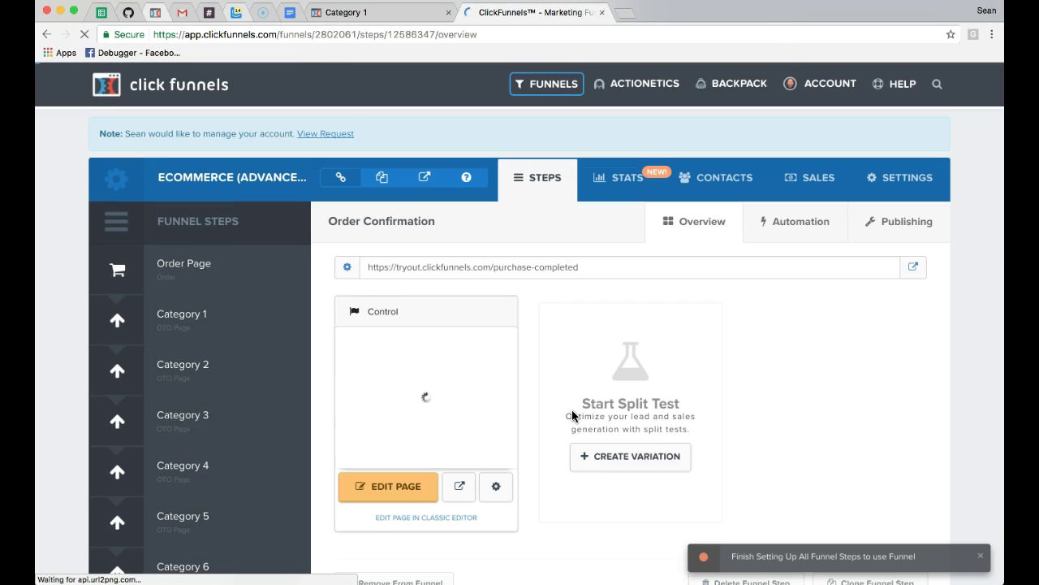
Step: Open the live Order Confirmation page from its funnel step, copy its URL, and close the page
{"action": "left_click", "coordinate": [912, 268]}
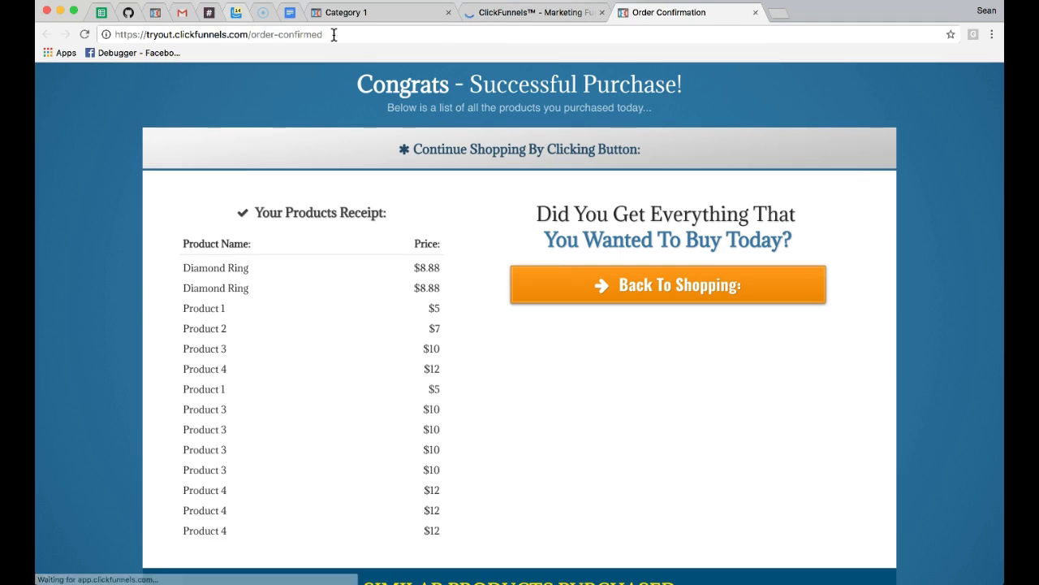
{"action": "left_click_drag", "start_coordinate": [324, 34], "coordinate": [113, 36]}
{"action": "key", "text": "super+c"}
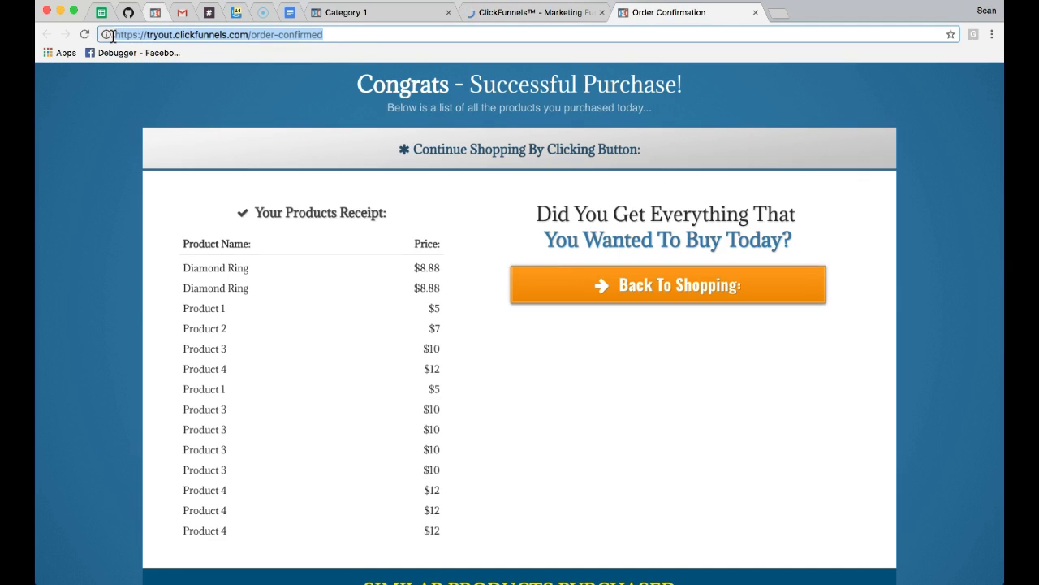
{"action": "left_click", "coordinate": [755, 12]}
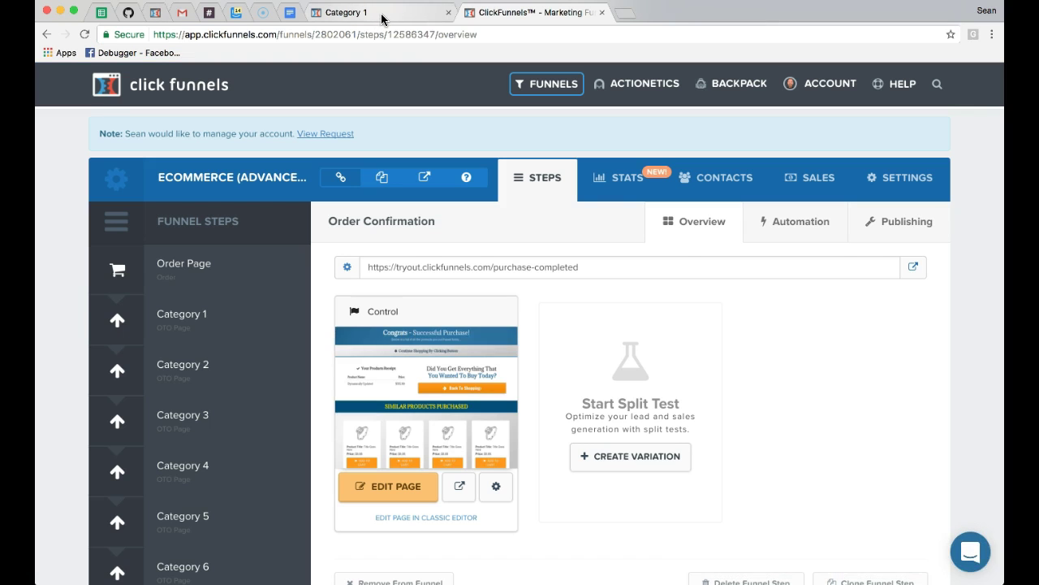
{"action": "left_click", "coordinate": [380, 15]}
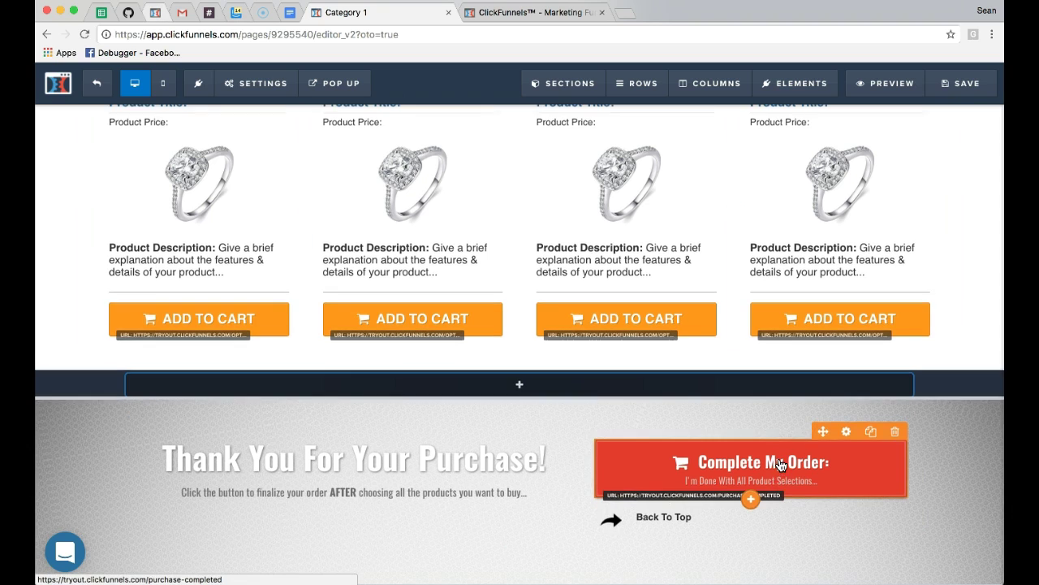
{"action": "left_click", "coordinate": [771, 473]}
{"action": "left_click", "coordinate": [921, 239]}
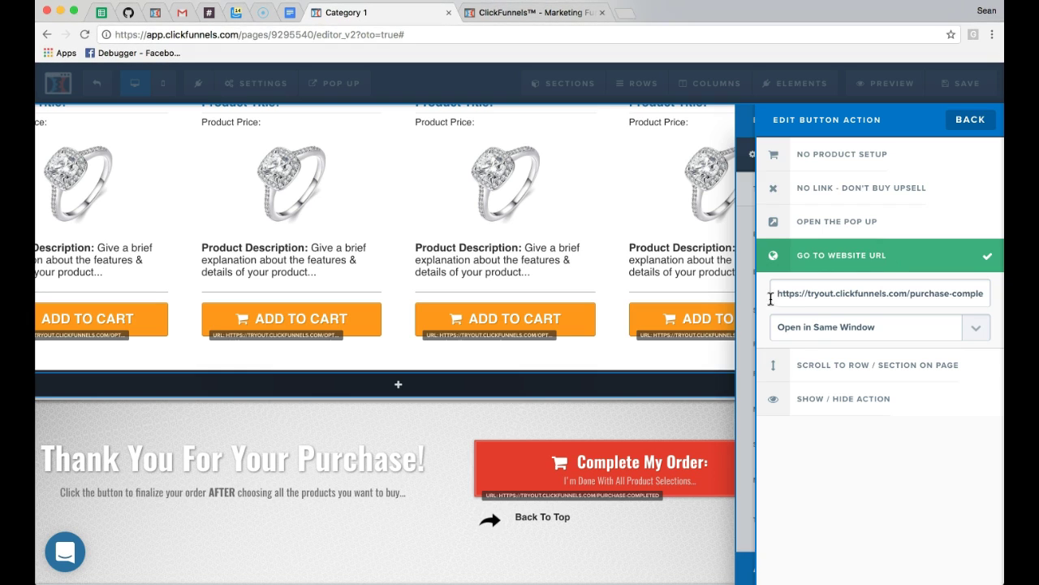
{"action": "left_click", "coordinate": [971, 327]}
{"action": "left_click", "coordinate": [982, 327]}
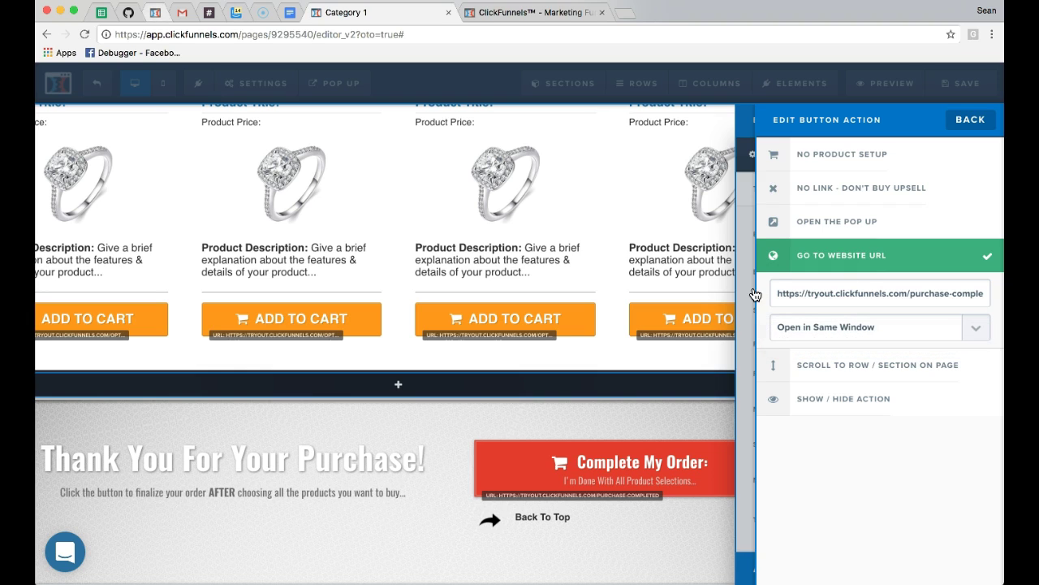
{"action": "left_click_drag", "start_coordinate": [778, 290], "coordinate": [1003, 305]}
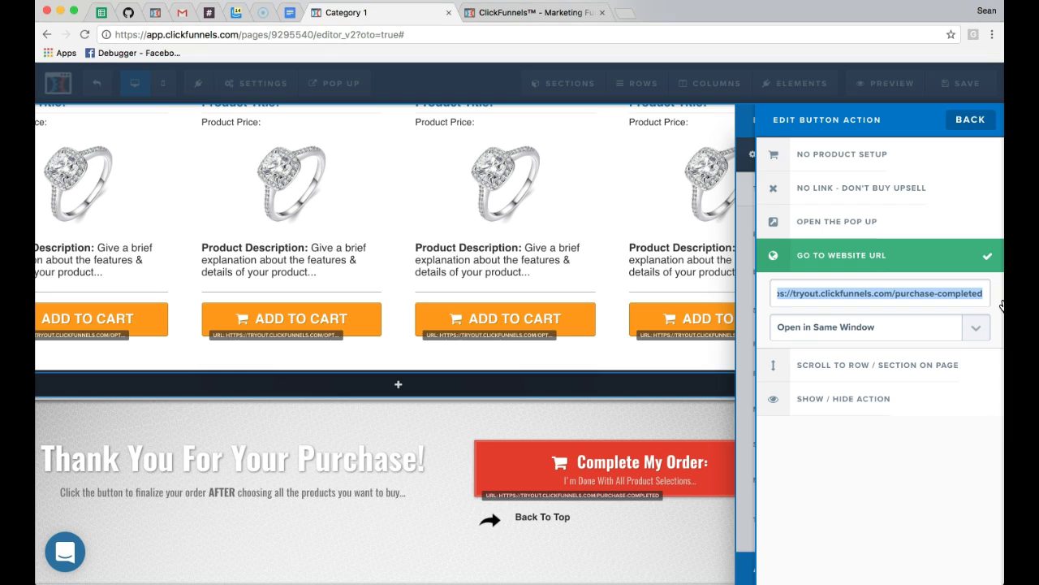
{"action": "right_click", "coordinate": [864, 291]}
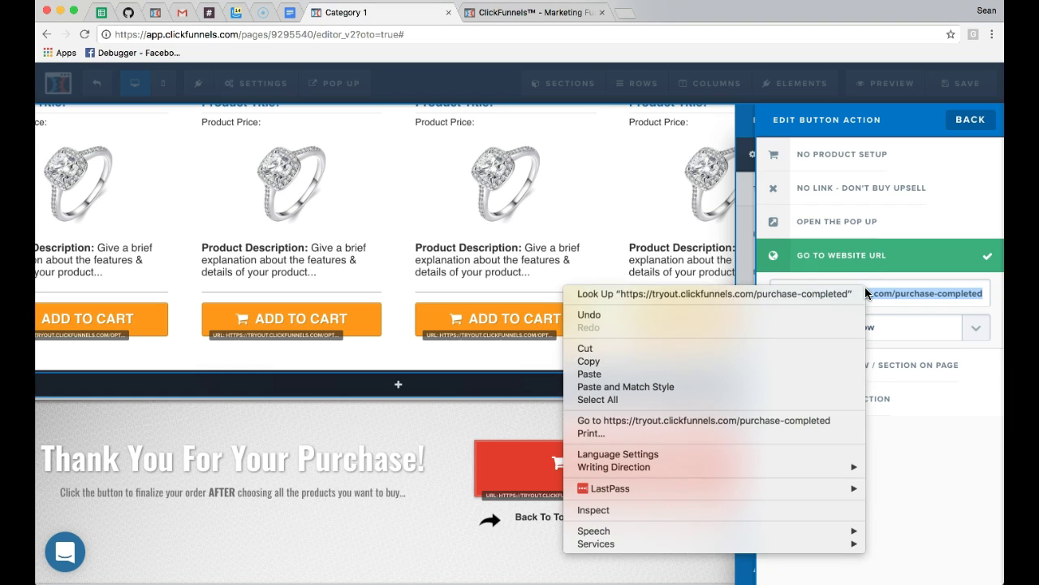
{"action": "left_click", "coordinate": [590, 374]}
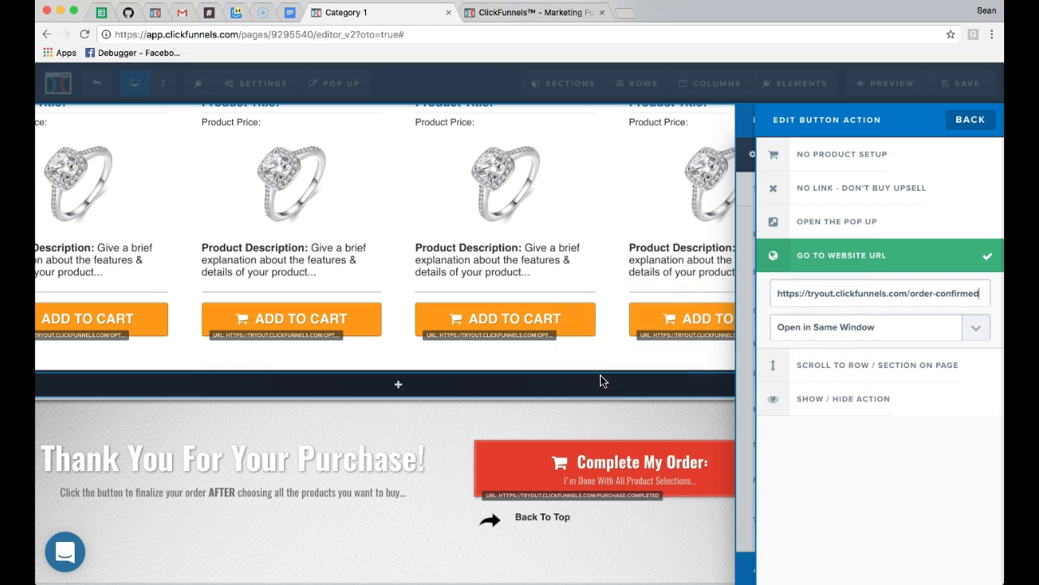
{"action": "left_click_drag", "start_coordinate": [984, 290], "coordinate": [764, 297]}
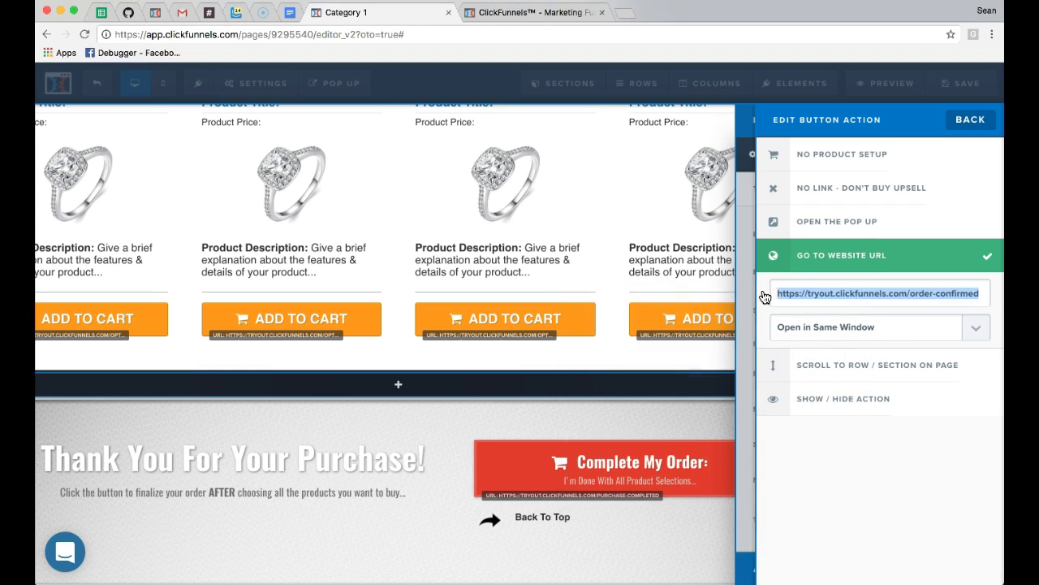
{"action": "left_click", "coordinate": [945, 452]}
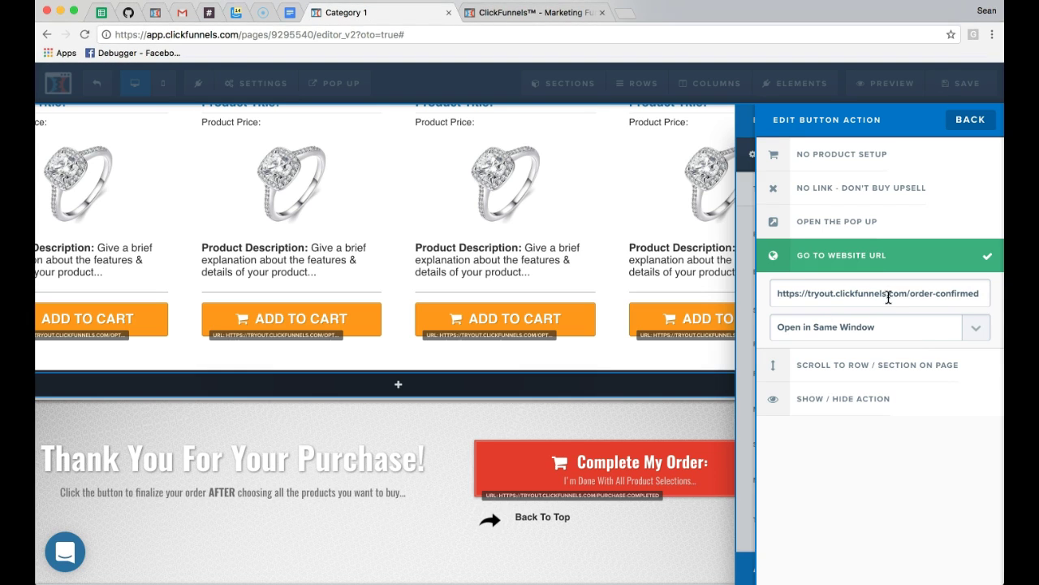
Step: Review the website URL action of the closing "Complete My Order" button, and inspect the matching button in the page header
{"action": "left_click", "coordinate": [619, 201]}
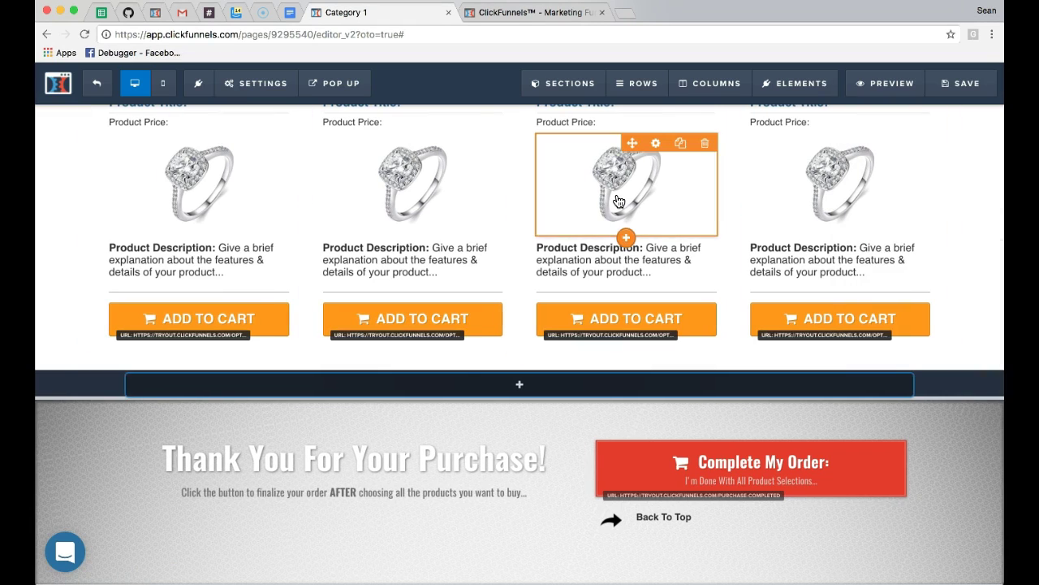
{"action": "left_click", "coordinate": [875, 501]}
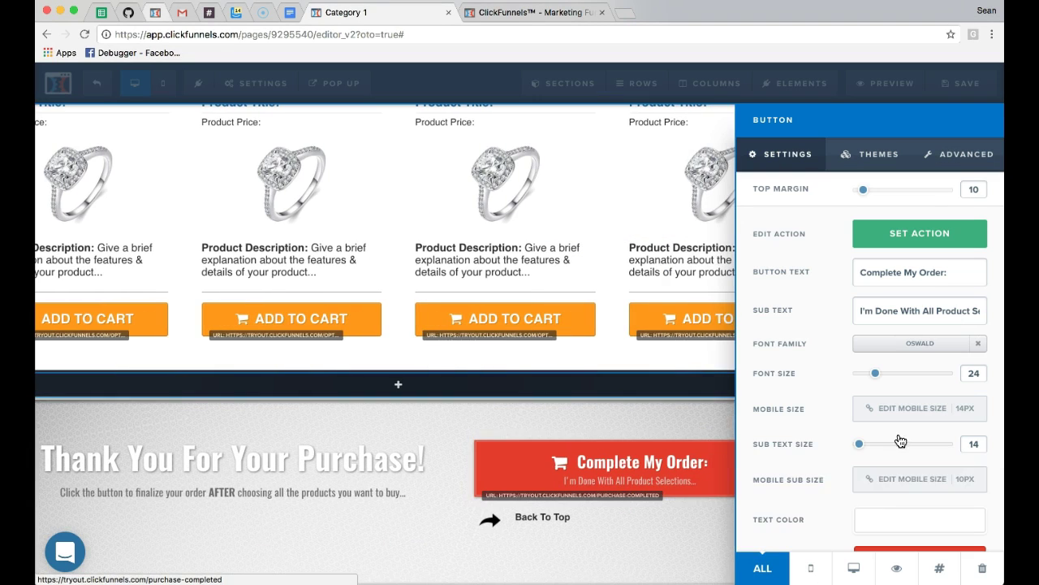
{"action": "left_click", "coordinate": [920, 233]}
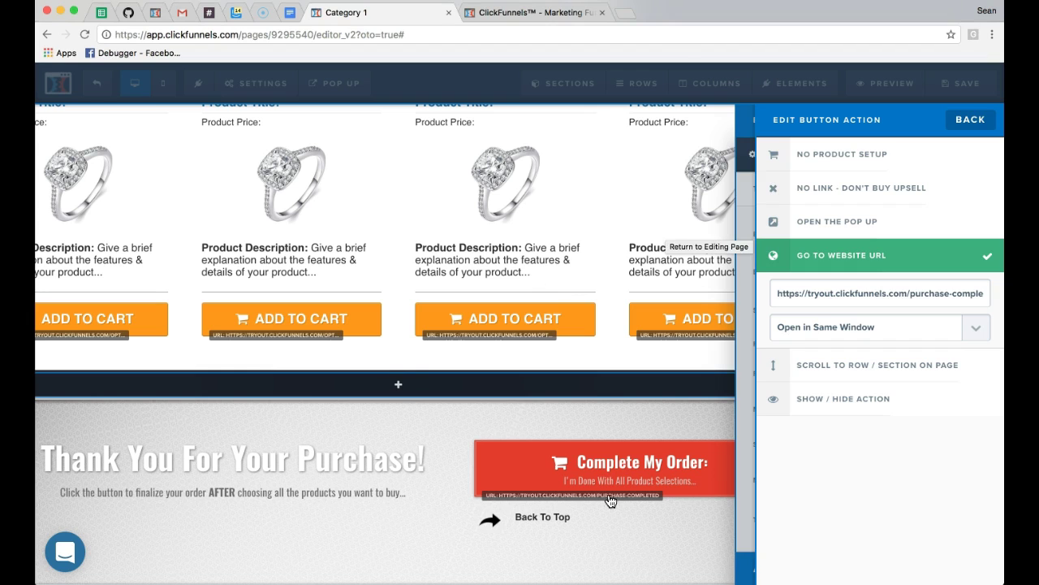
{"action": "left_click", "coordinate": [608, 413]}
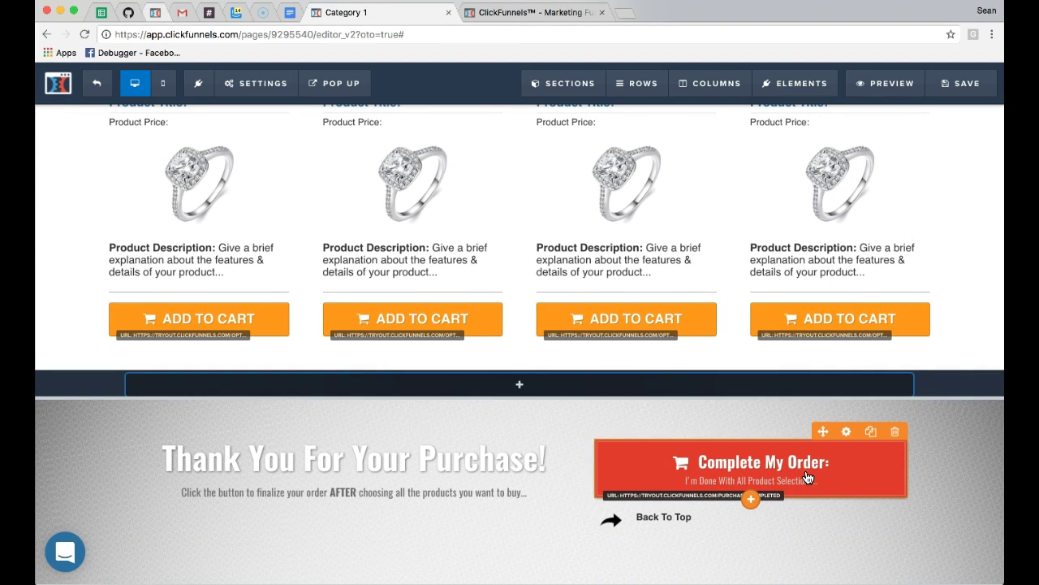
{"action": "scroll", "coordinate": [808, 477], "scroll_direction": "up", "scroll_amount": 15}
{"action": "scroll", "coordinate": [808, 473], "scroll_direction": "up", "scroll_amount": 10}
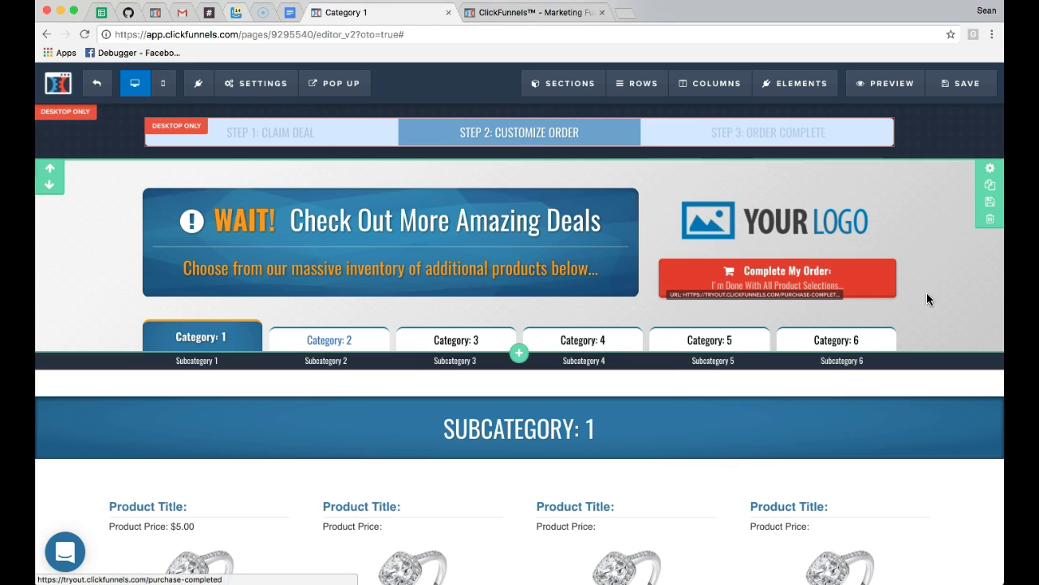
{"action": "scroll", "coordinate": [941, 287], "scroll_direction": "down", "scroll_amount": 1}
{"action": "scroll", "coordinate": [942, 293], "scroll_direction": "down", "scroll_amount": 2}
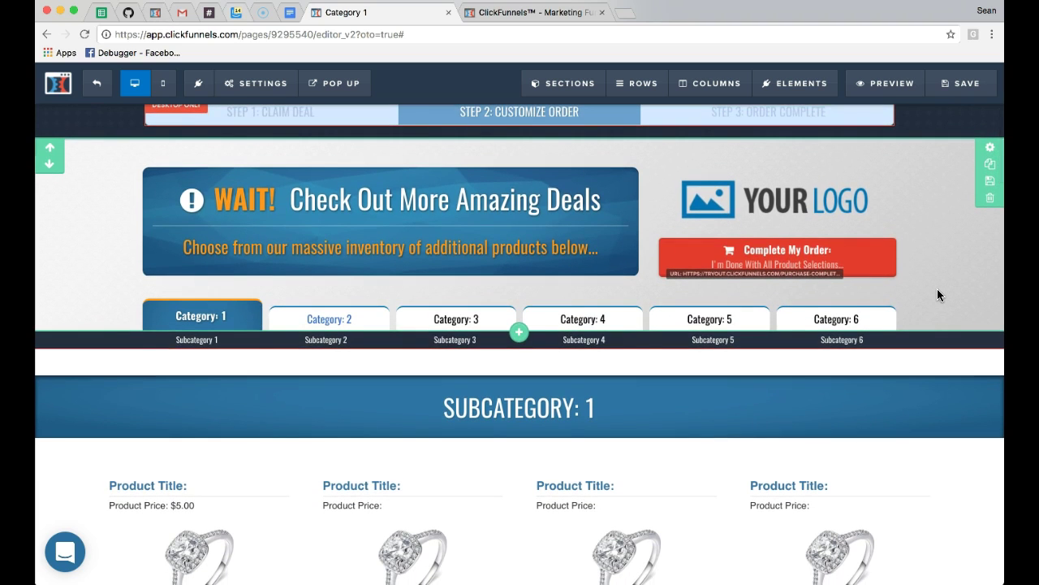
{"action": "scroll", "coordinate": [937, 295], "scroll_direction": "down", "scroll_amount": 2}
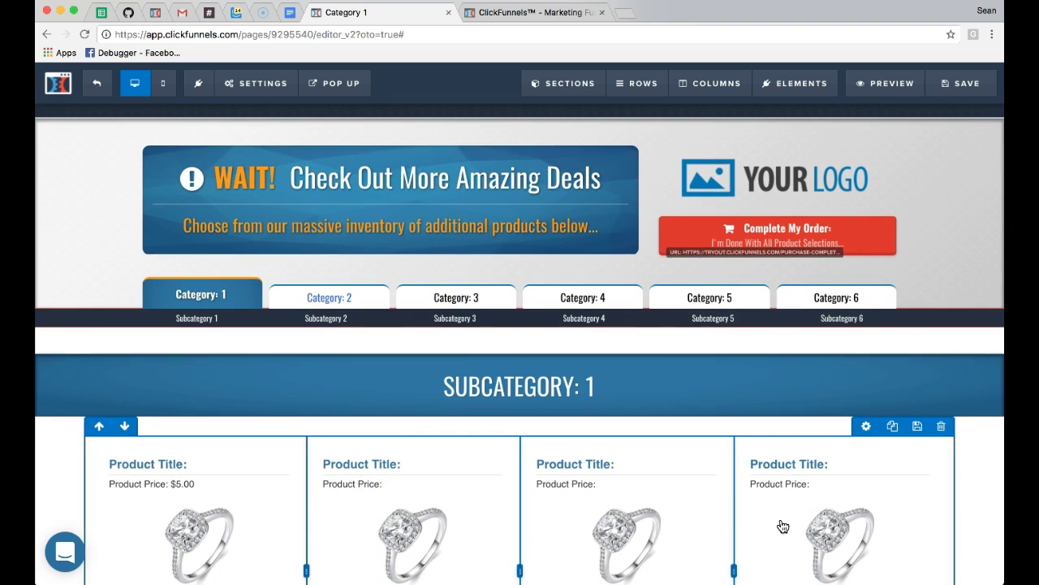
Step: Open the Single Product funnel step, view its page in the editor, and return to the step's overview
{"action": "left_click", "coordinate": [535, 18]}
{"action": "scroll", "coordinate": [170, 364], "scroll_direction": "down", "scroll_amount": 5}
{"action": "left_click", "coordinate": [171, 363]}
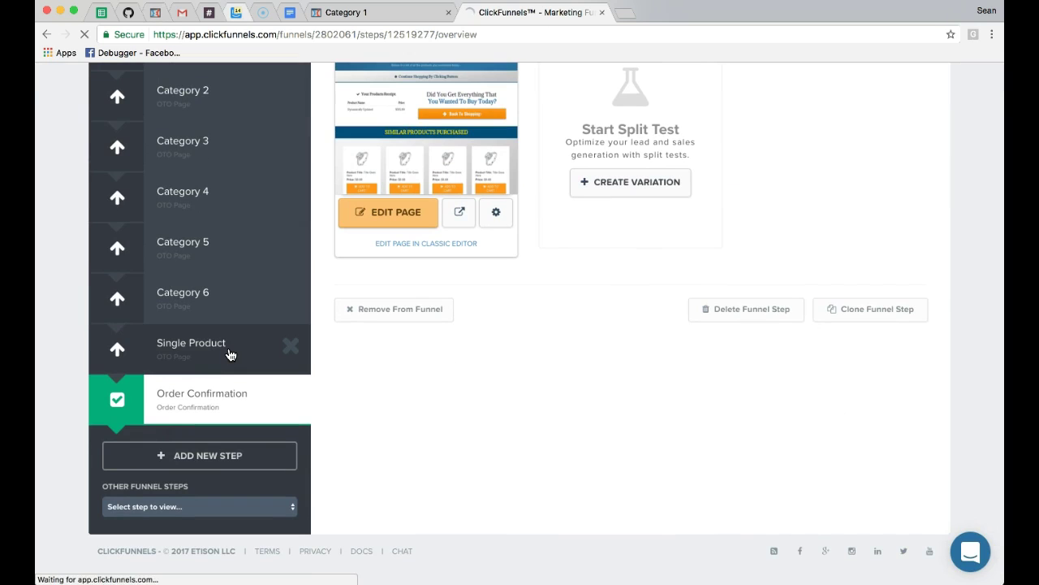
{"action": "scroll", "coordinate": [224, 355], "scroll_direction": "down", "scroll_amount": 4}
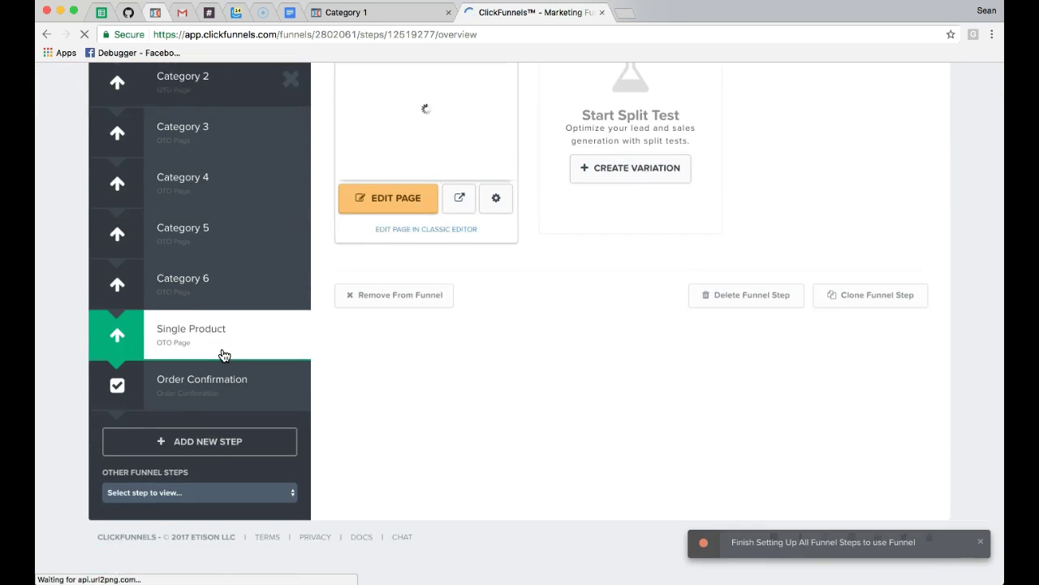
{"action": "scroll", "coordinate": [219, 355], "scroll_direction": "up", "scroll_amount": 1}
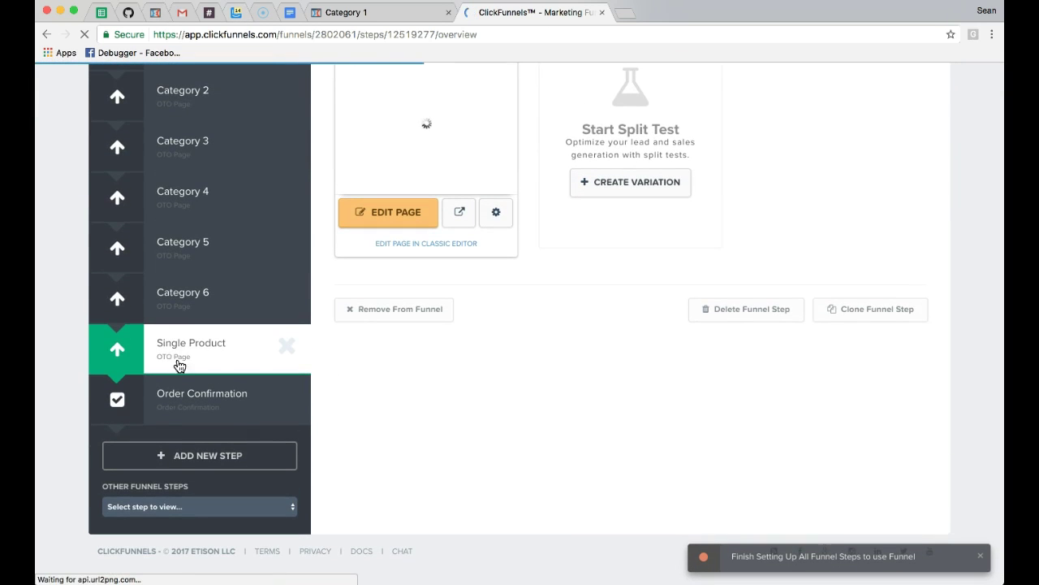
{"action": "left_click", "coordinate": [414, 219]}
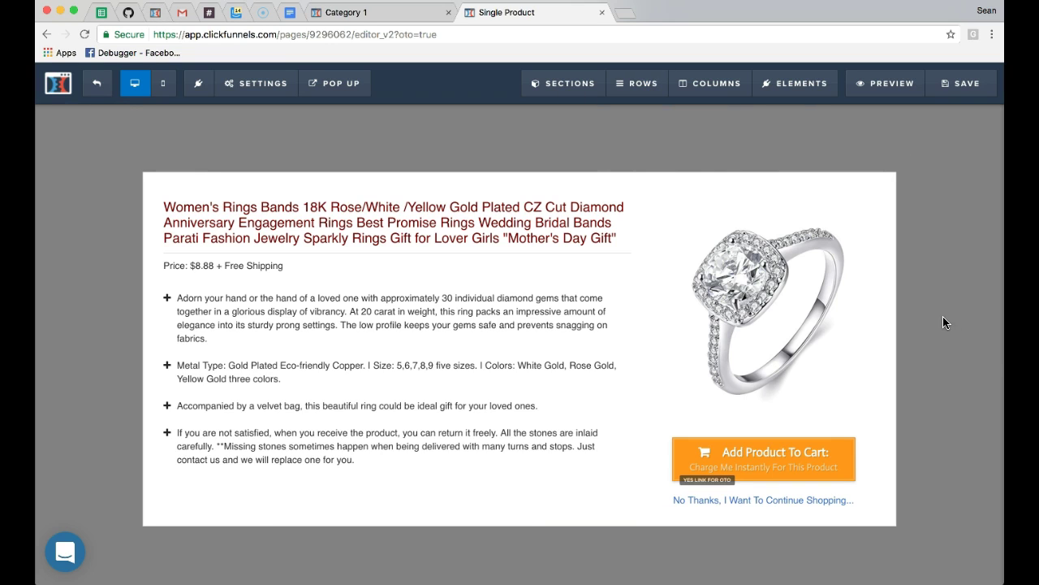
{"action": "left_click", "coordinate": [106, 87]}
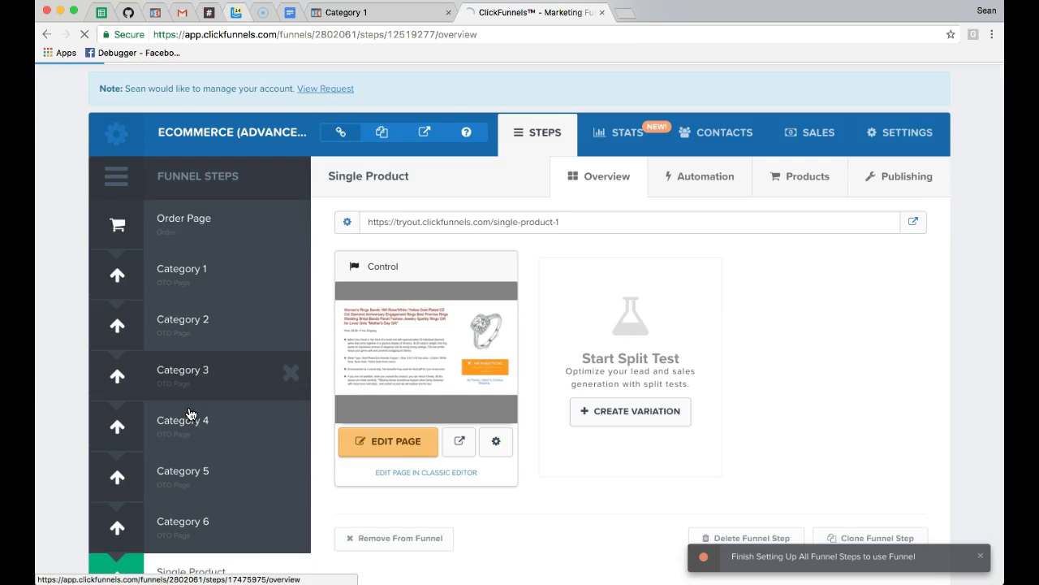
Step: Show the products assigned to the Single Product funnel step
{"action": "scroll", "coordinate": [189, 414], "scroll_direction": "down", "scroll_amount": 4}
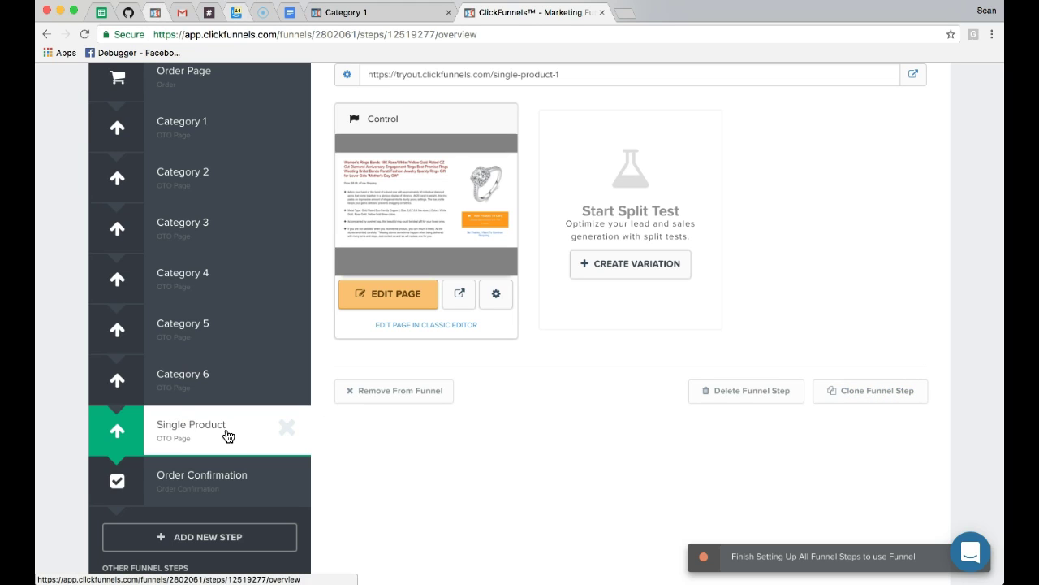
{"action": "scroll", "coordinate": [842, 403], "scroll_direction": "up", "scroll_amount": 1}
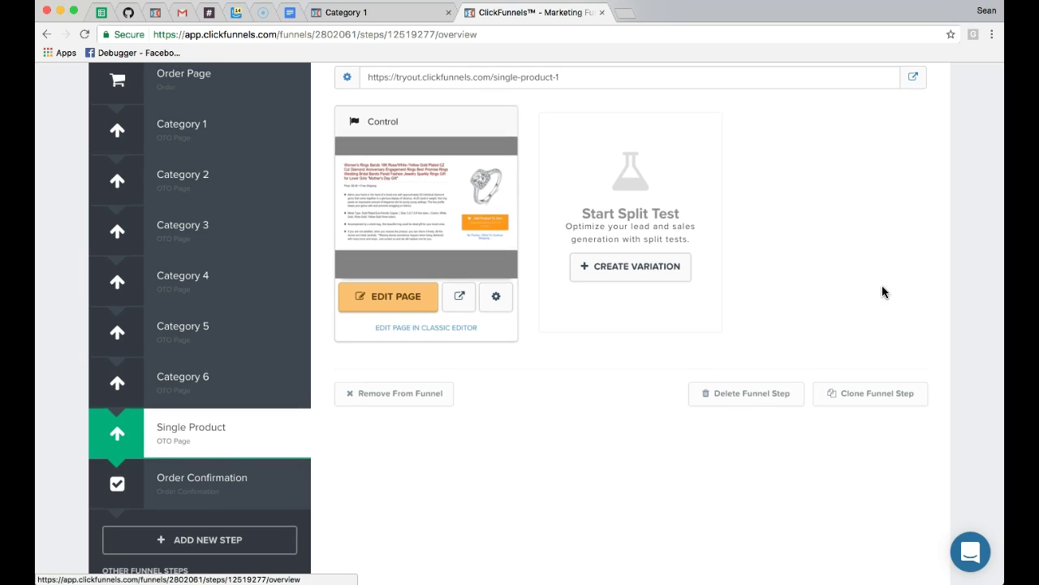
{"action": "scroll", "coordinate": [893, 291], "scroll_direction": "up", "scroll_amount": 2}
{"action": "left_click", "coordinate": [811, 127]}
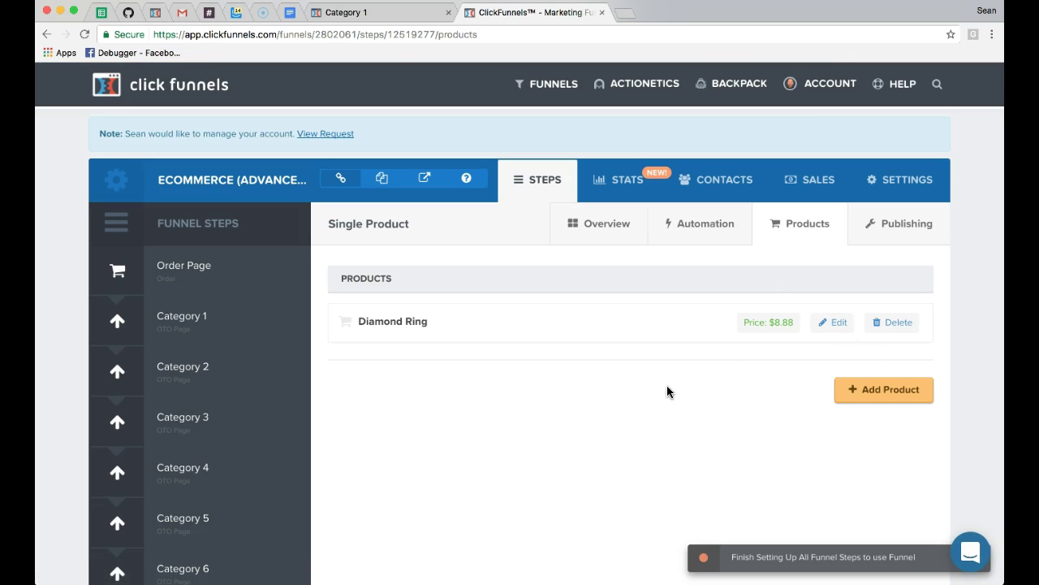
{"action": "scroll", "coordinate": [668, 391], "scroll_direction": "down", "scroll_amount": 3}
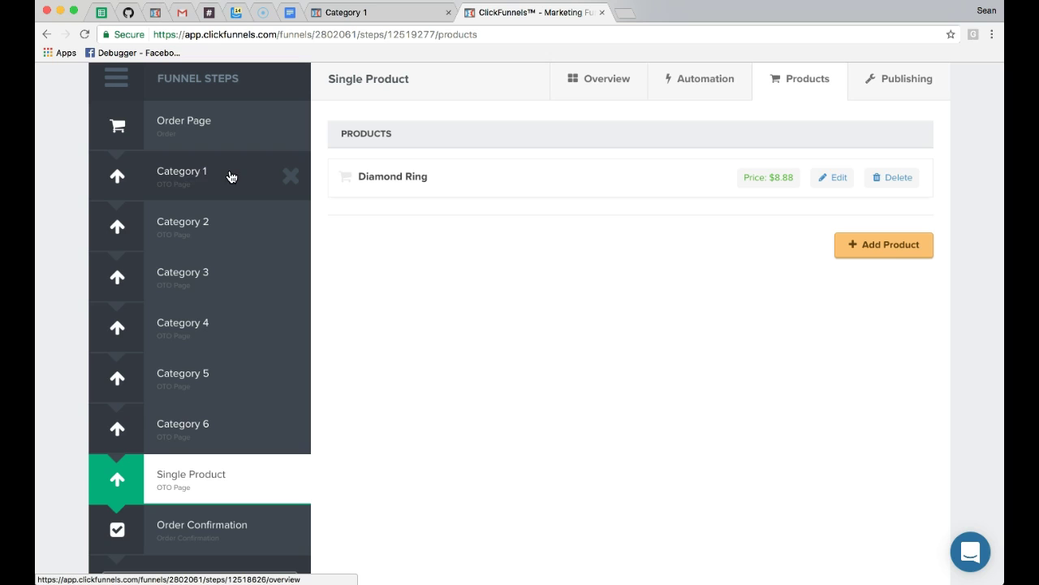
Step: Save the Category 1 page and exit its editor to the funnel step overview
{"action": "left_click", "coordinate": [396, 13]}
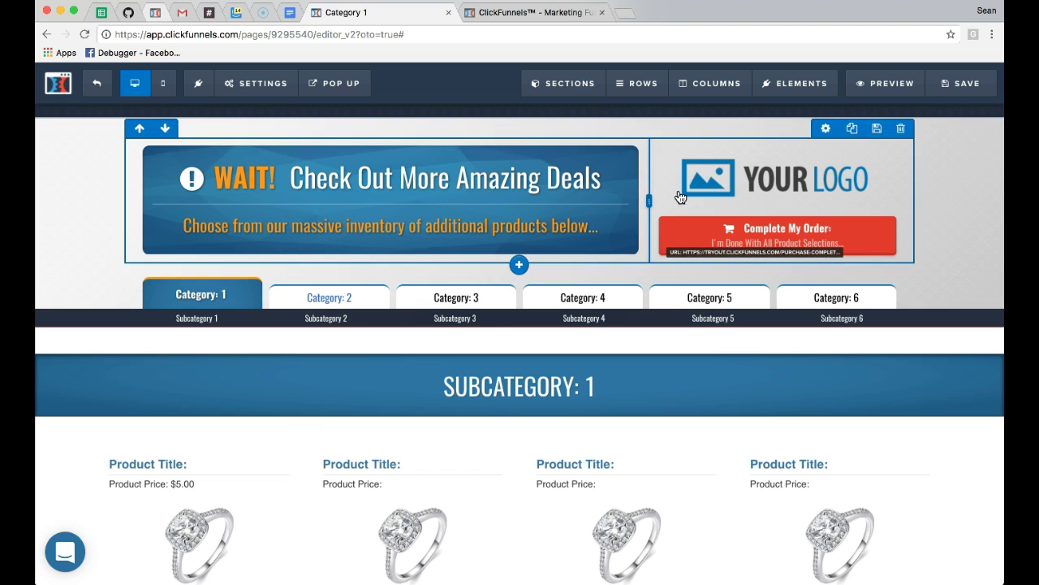
{"action": "left_click", "coordinate": [967, 82]}
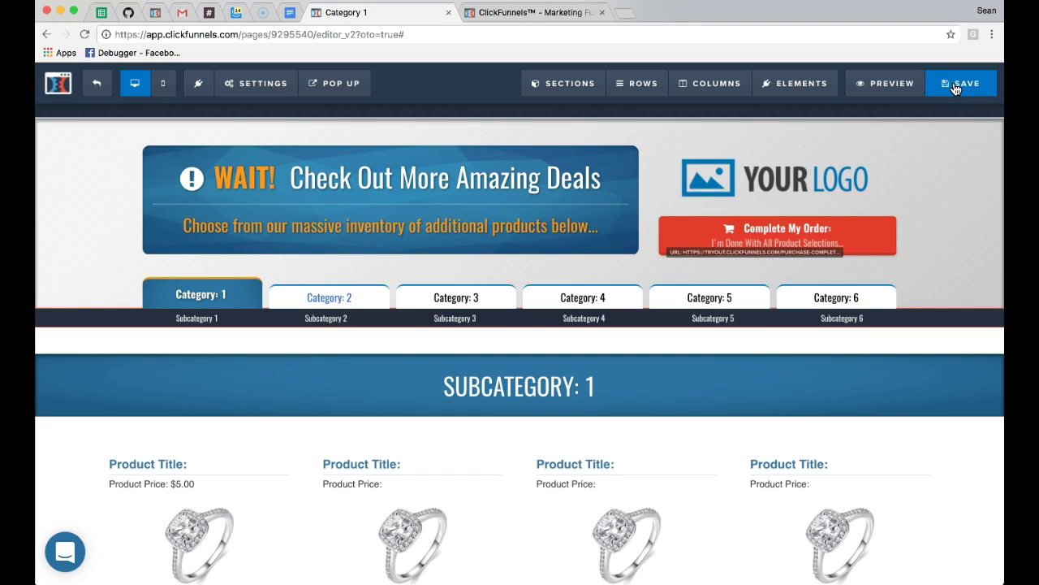
{"action": "left_click", "coordinate": [96, 83]}
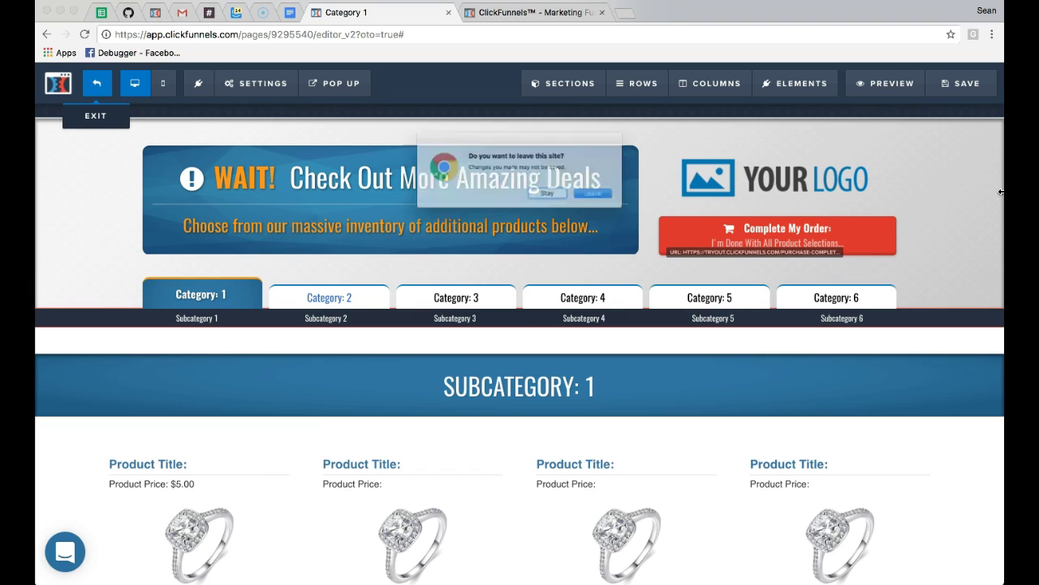
{"action": "left_click", "coordinate": [613, 203]}
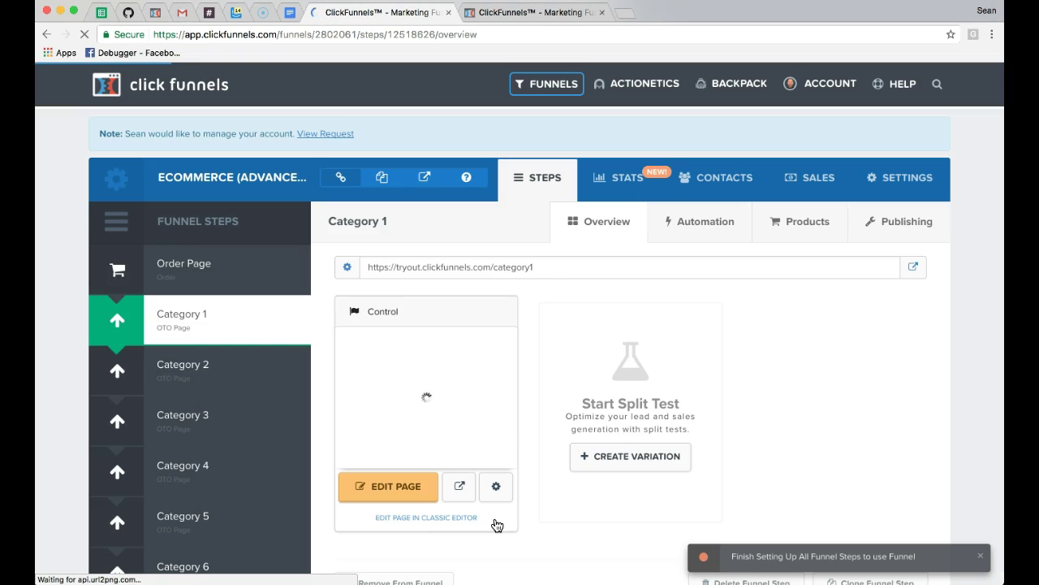
Step: Open the live Category 1 page from its funnel step and copy its URL
{"action": "left_click", "coordinate": [914, 267]}
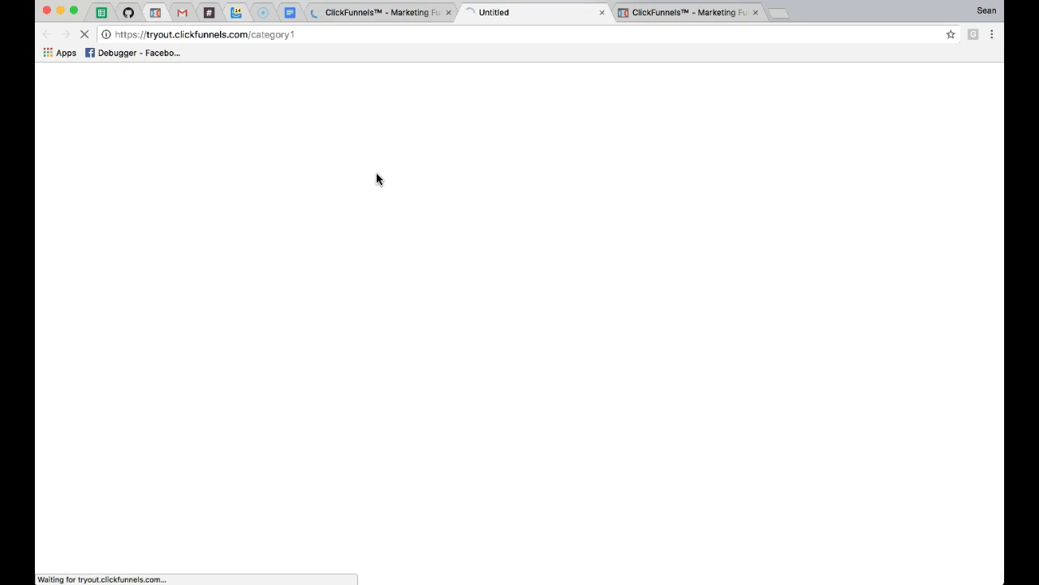
{"action": "left_click_drag", "start_coordinate": [292, 35], "coordinate": [110, 33]}
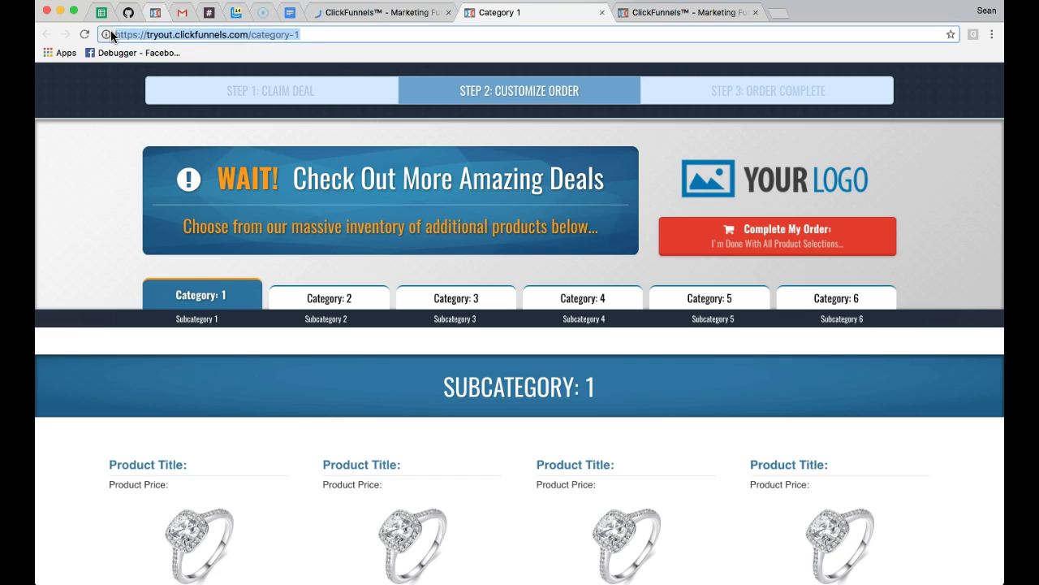
Step: Return to the Single Product funnel step and open its page in the editor
{"action": "left_click", "coordinate": [632, 14]}
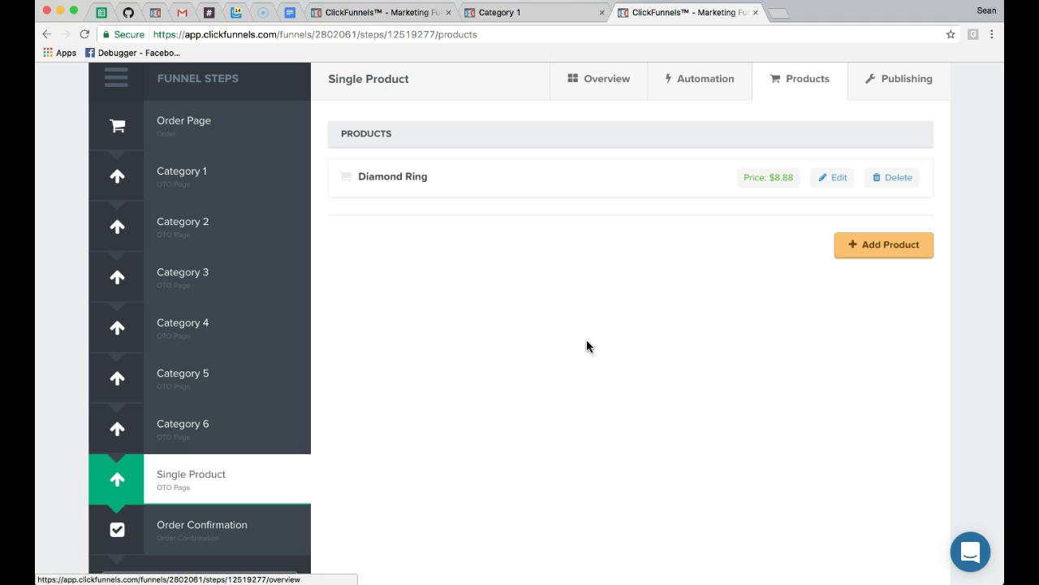
{"action": "scroll", "coordinate": [412, 263], "scroll_direction": "up", "scroll_amount": 3}
{"action": "left_click", "coordinate": [594, 211]}
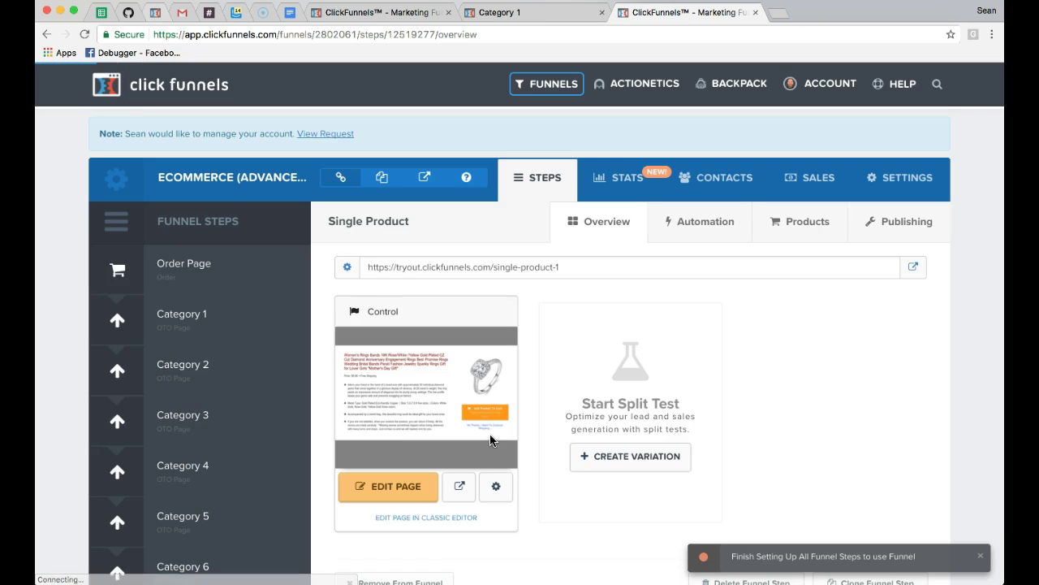
{"action": "scroll", "coordinate": [440, 449], "scroll_direction": "down", "scroll_amount": 1}
{"action": "left_click", "coordinate": [392, 445]}
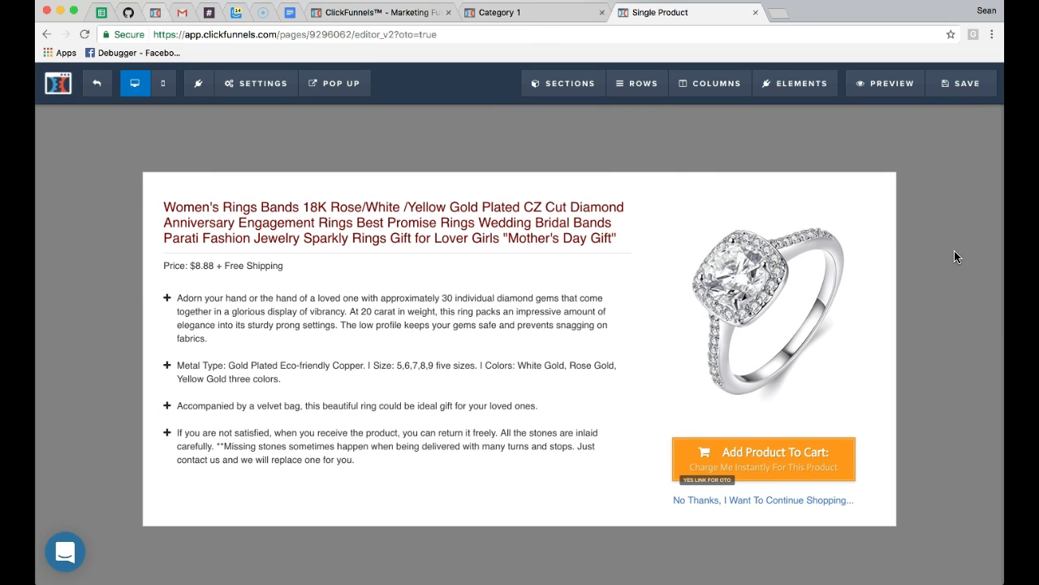
Step: Review the action assigned to the "Add Product To Cart" button and close its settings
{"action": "left_click", "coordinate": [719, 461]}
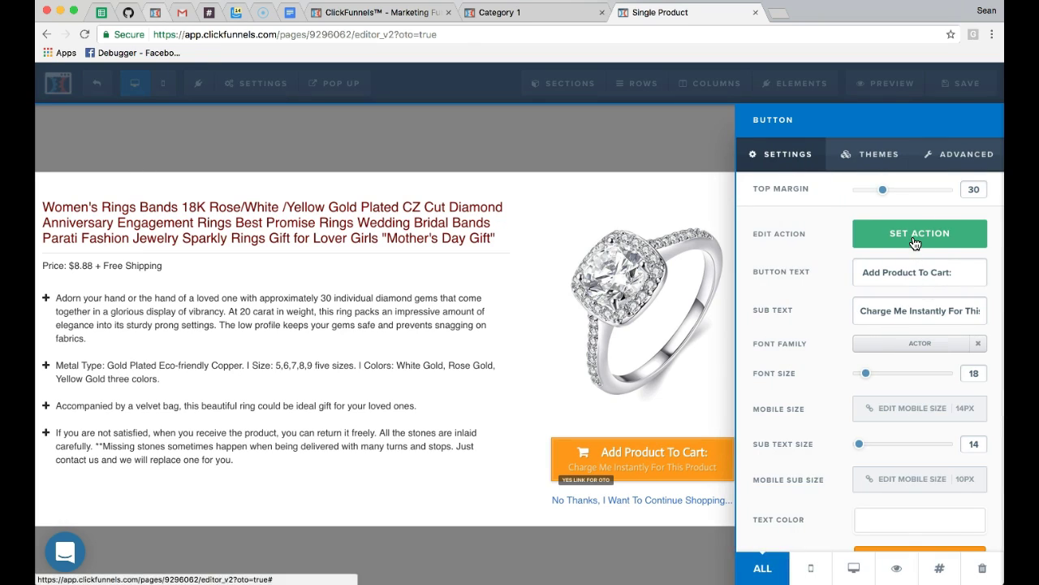
{"action": "left_click", "coordinate": [915, 244]}
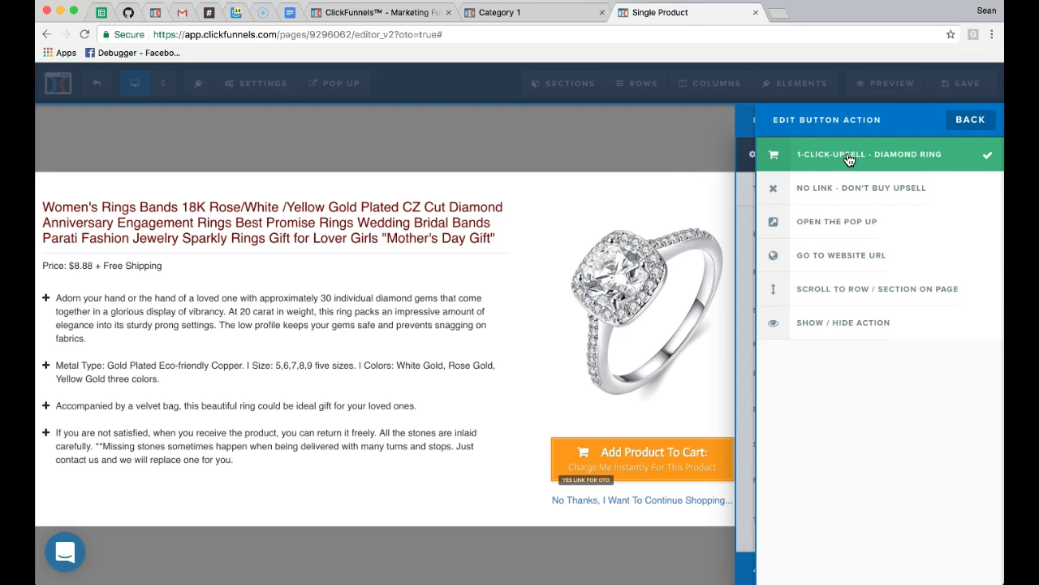
{"action": "left_click", "coordinate": [671, 167]}
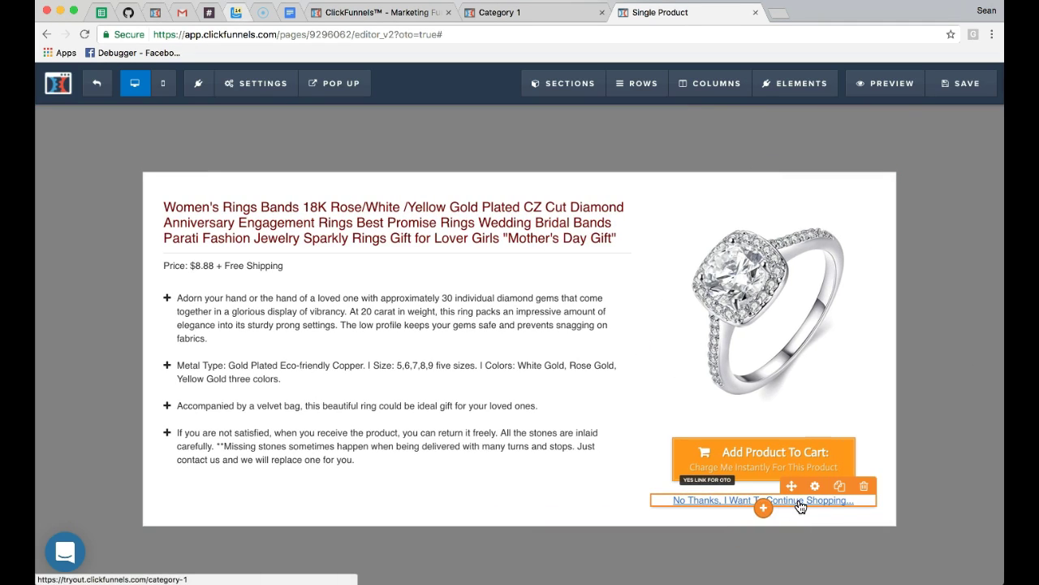
Step: Inspect the URL behind the "No Thanks, I Want To Continue Shopping..." link and close the link editor
{"action": "left_click", "coordinate": [726, 508]}
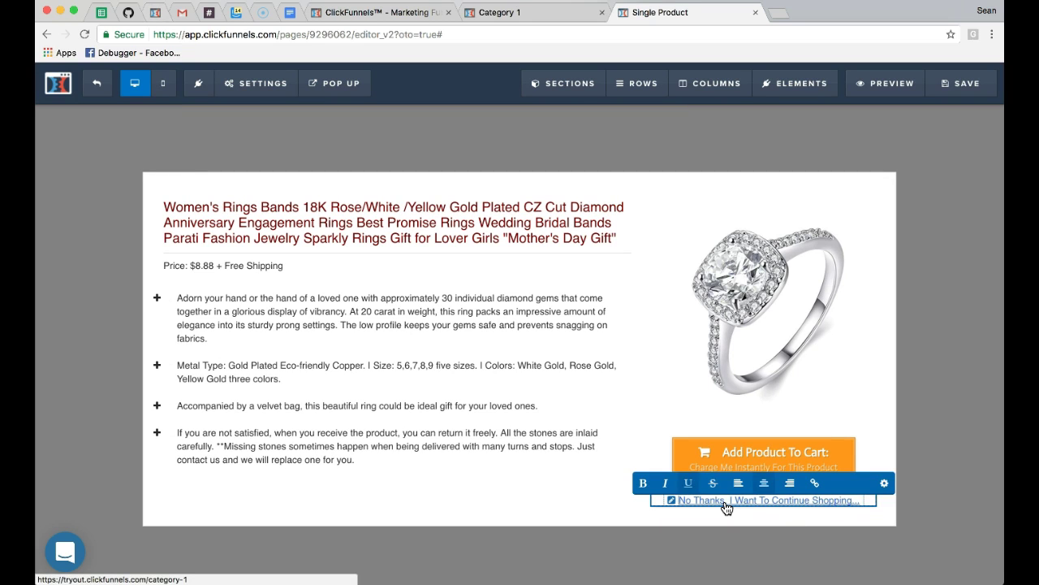
{"action": "left_click", "coordinate": [673, 504]}
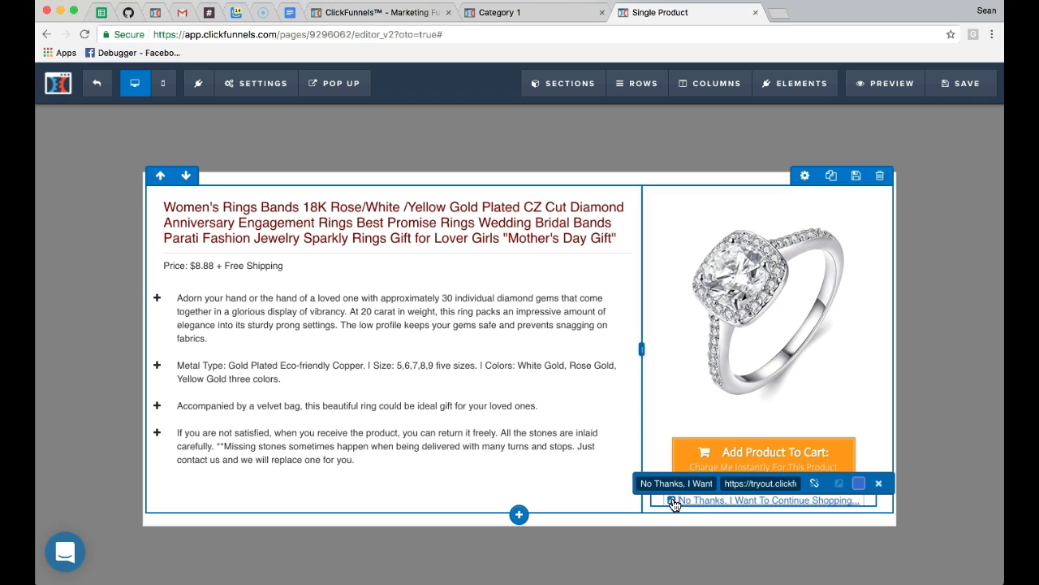
{"action": "left_click_drag", "start_coordinate": [729, 483], "coordinate": [804, 483]}
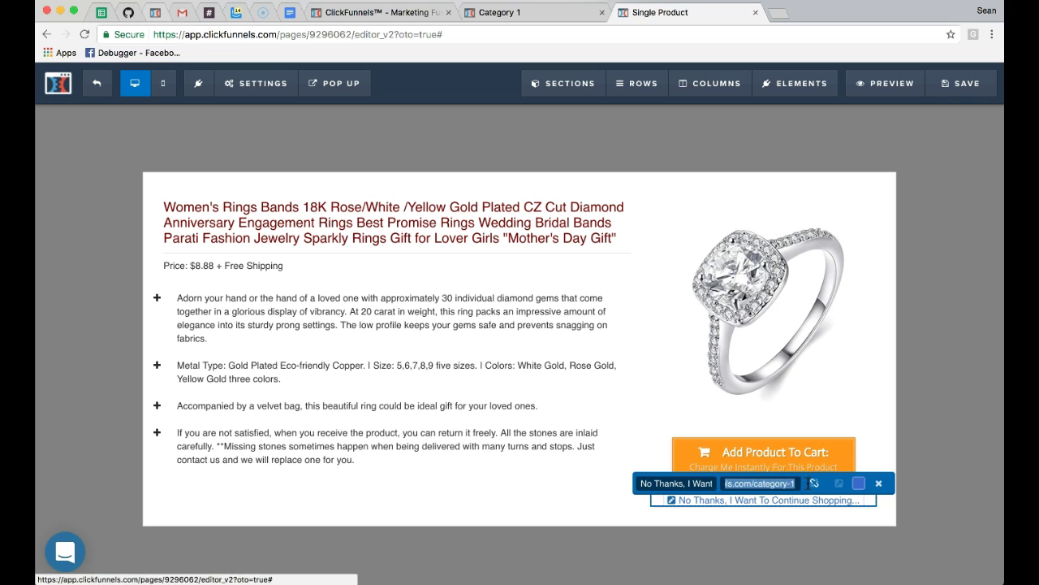
{"action": "left_click", "coordinate": [959, 417]}
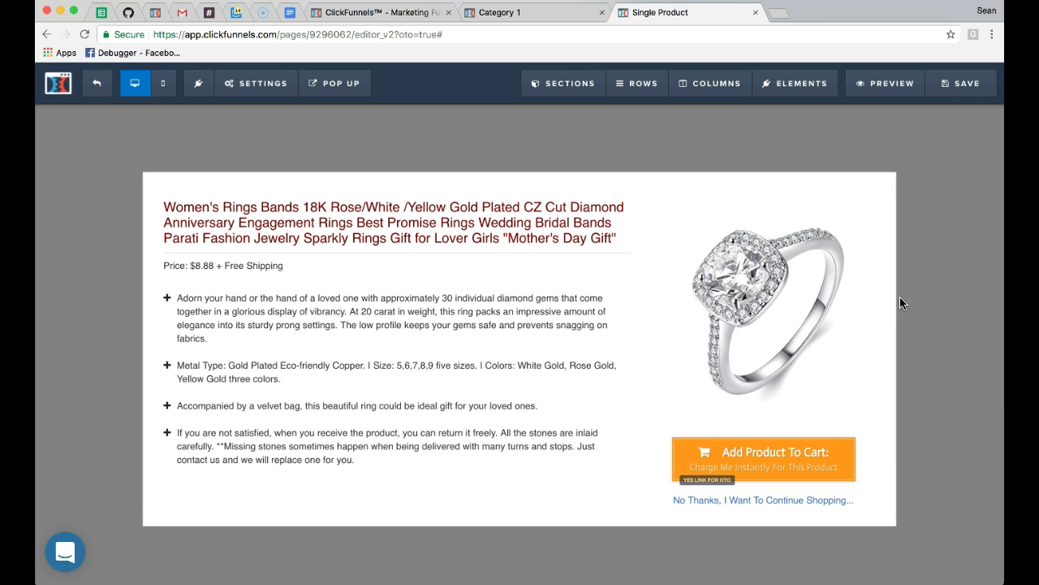
Step: Open the Single Product page's general settings and select the full On Submit Go To URL
{"action": "left_click", "coordinate": [258, 84]}
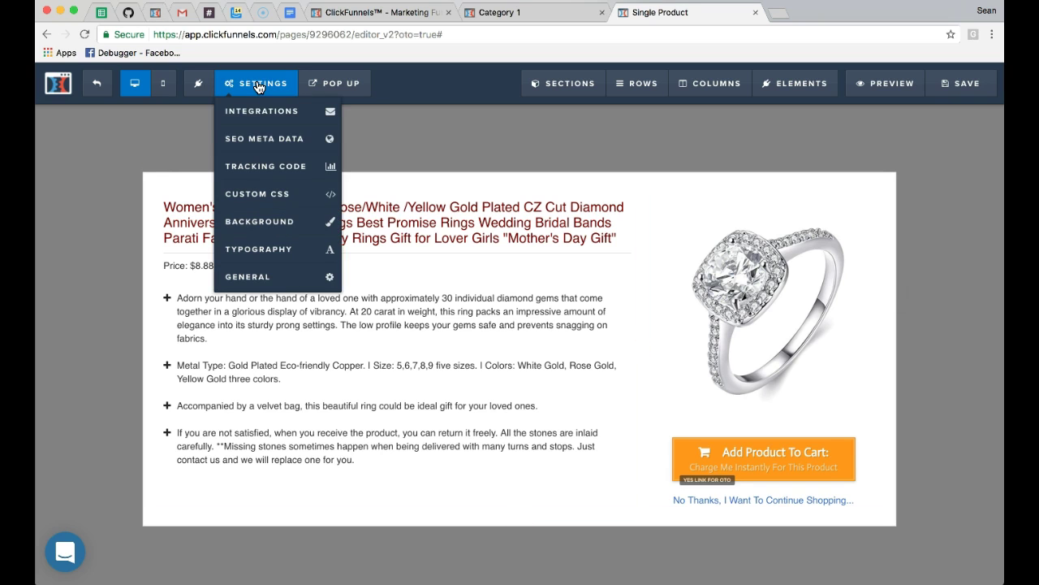
{"action": "left_click", "coordinate": [252, 281]}
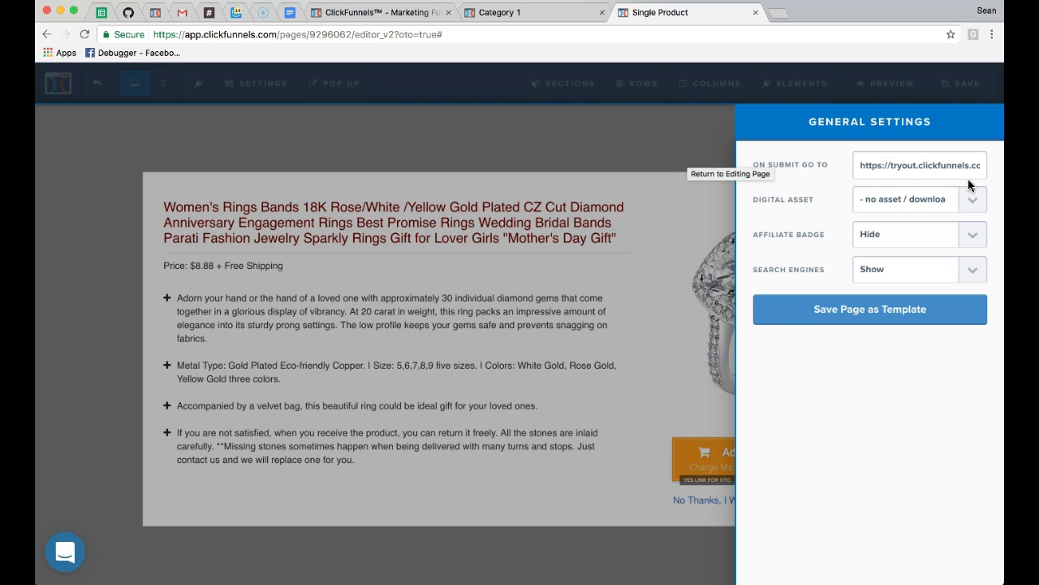
{"action": "left_click_drag", "start_coordinate": [860, 165], "coordinate": [988, 167]}
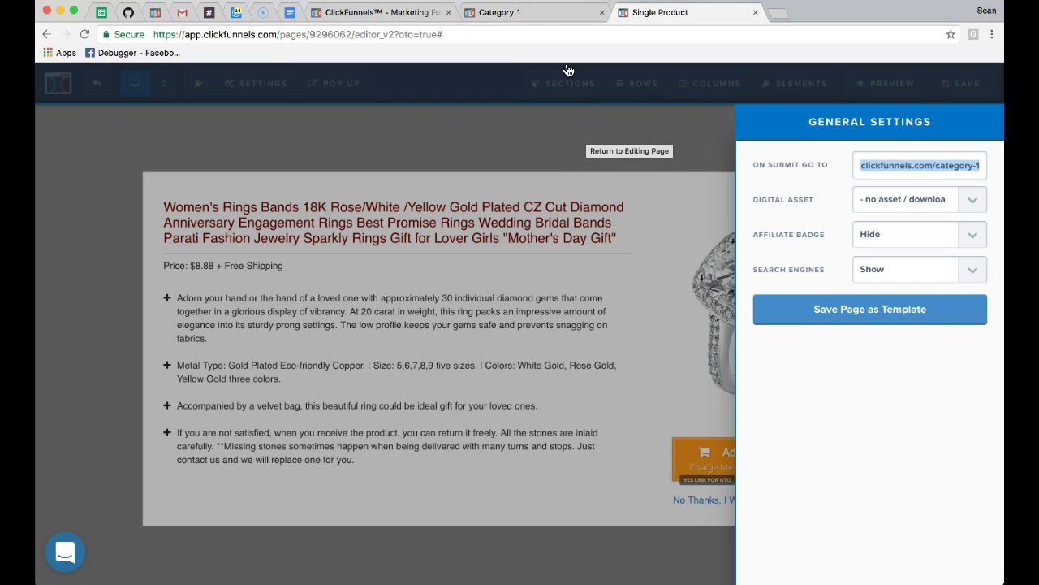
Step: Compare the live Category 1 page with the Single Product page's On Submit Go To URL
{"action": "left_click", "coordinate": [527, 14]}
{"action": "scroll", "coordinate": [589, 490], "scroll_direction": "down", "scroll_amount": 3}
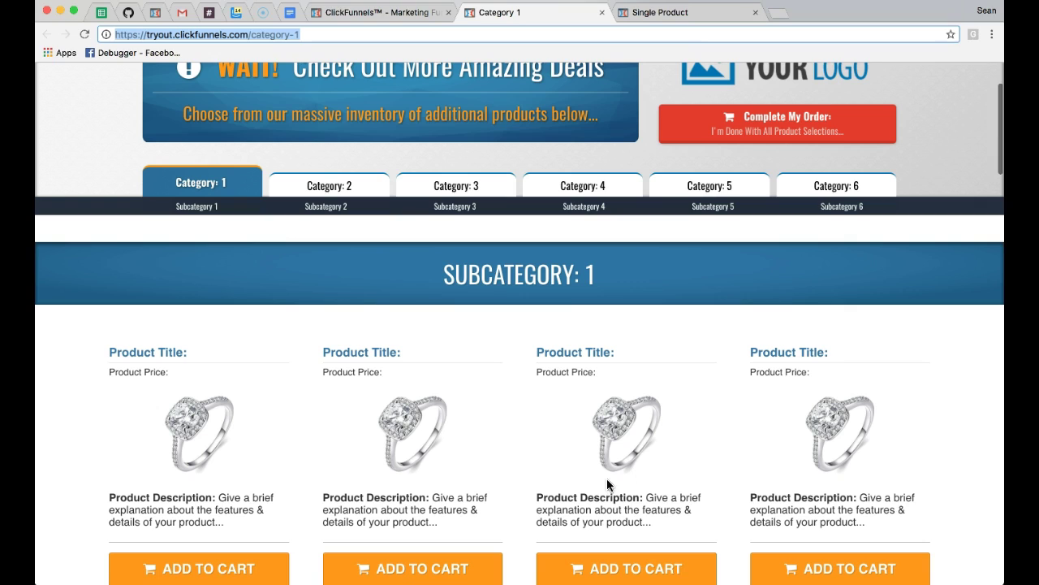
{"action": "left_click", "coordinate": [668, 12]}
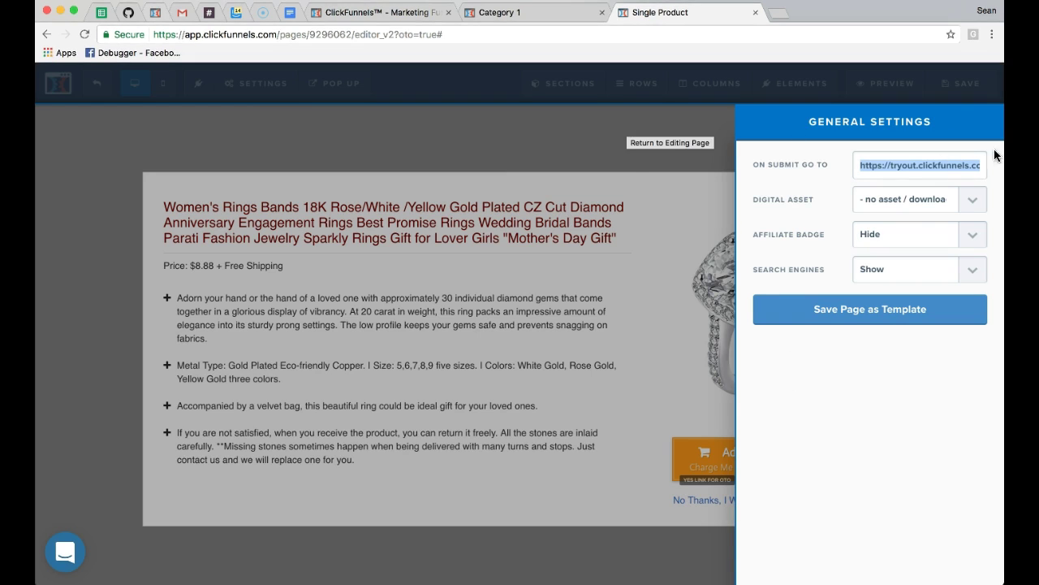
{"action": "left_click_drag", "start_coordinate": [860, 165], "coordinate": [987, 165]}
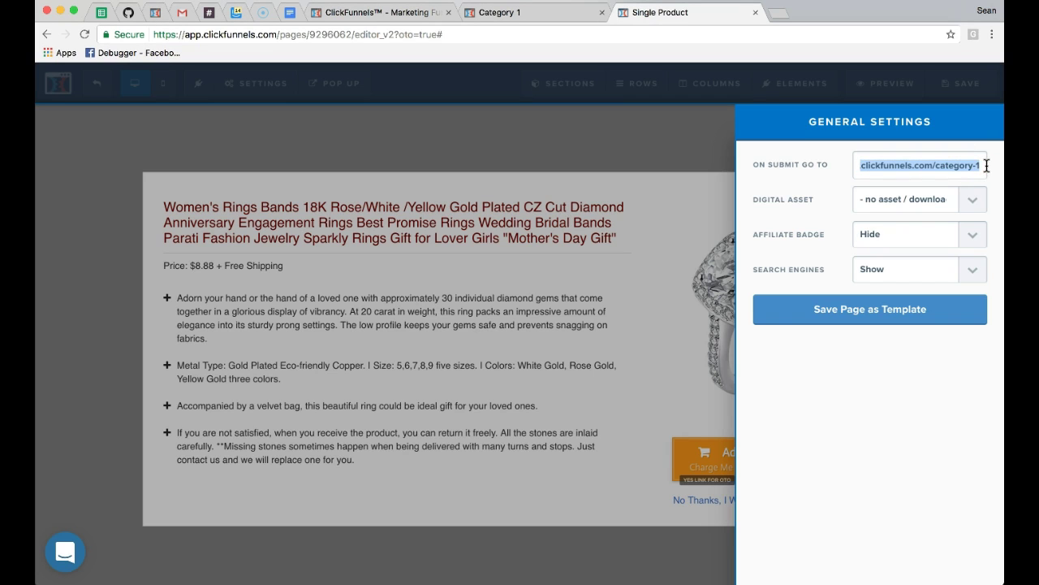
Step: Close the general settings and exit the Single Product page editor without saving
{"action": "left_click", "coordinate": [613, 143]}
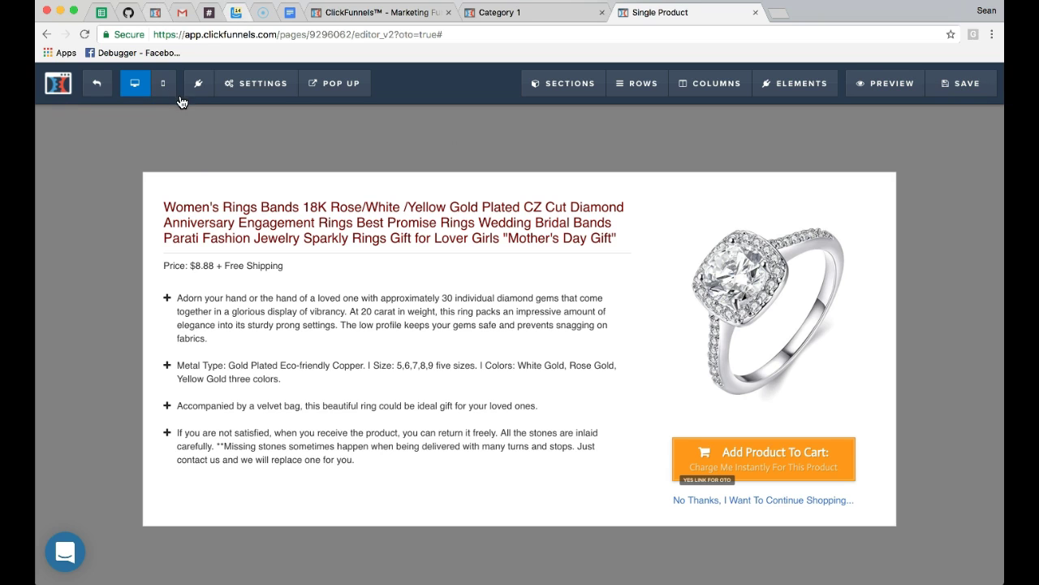
{"action": "left_click", "coordinate": [98, 85]}
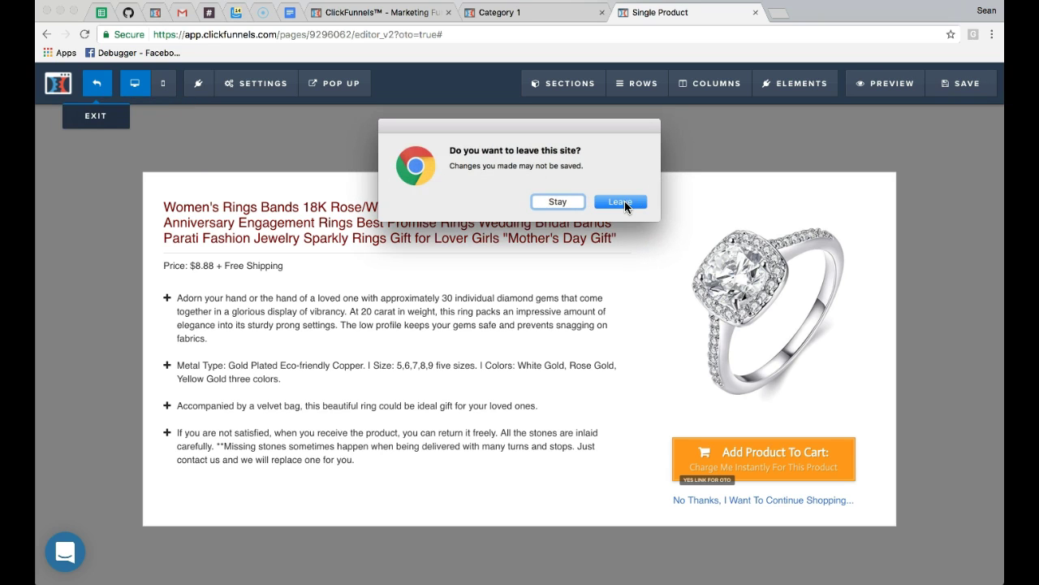
{"action": "left_click", "coordinate": [621, 201]}
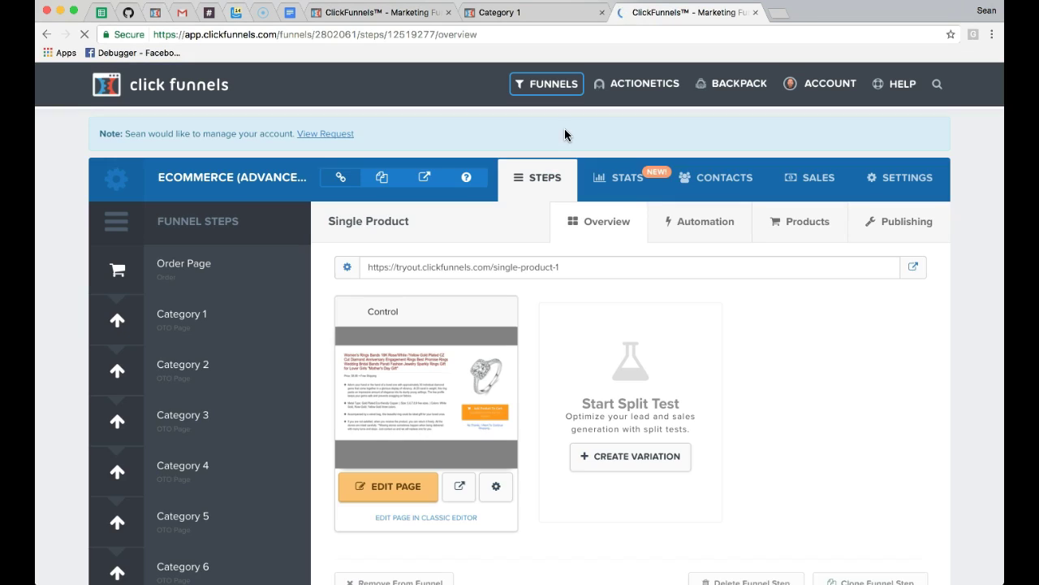
Step: Review the funnel steps list and preview the product pop-up from the first Add To Cart button on the live Category 1 page
{"action": "scroll", "coordinate": [262, 378], "scroll_direction": "down", "scroll_amount": 5}
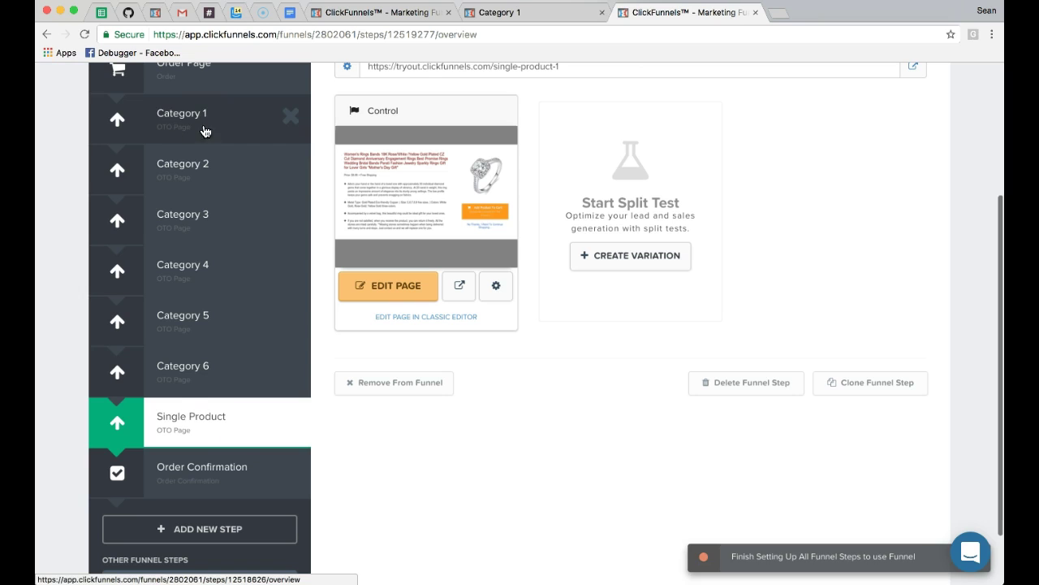
{"action": "scroll", "coordinate": [182, 138], "scroll_direction": "down", "scroll_amount": 1}
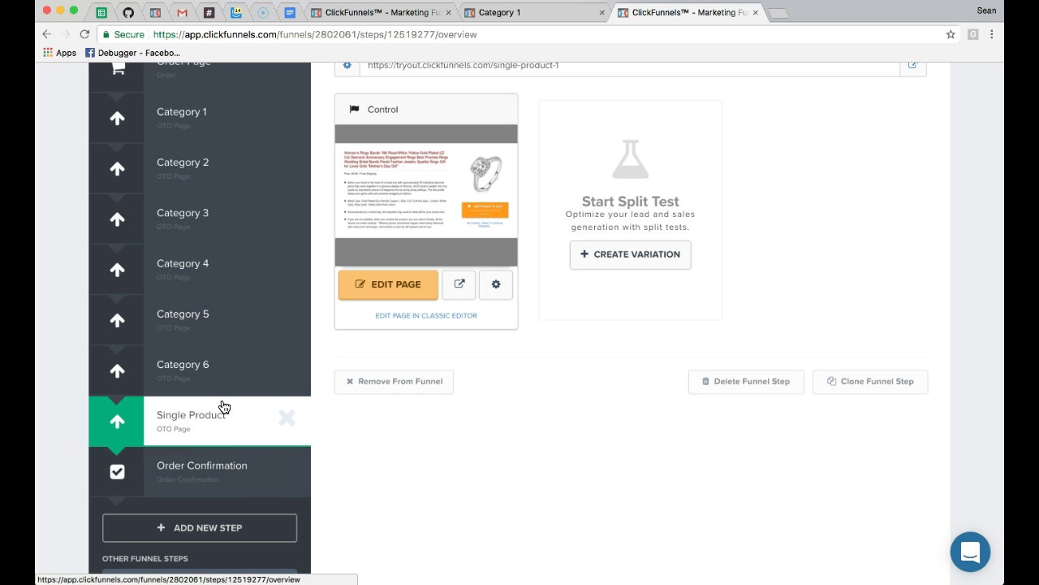
{"action": "scroll", "coordinate": [488, 445], "scroll_direction": "up", "scroll_amount": 2}
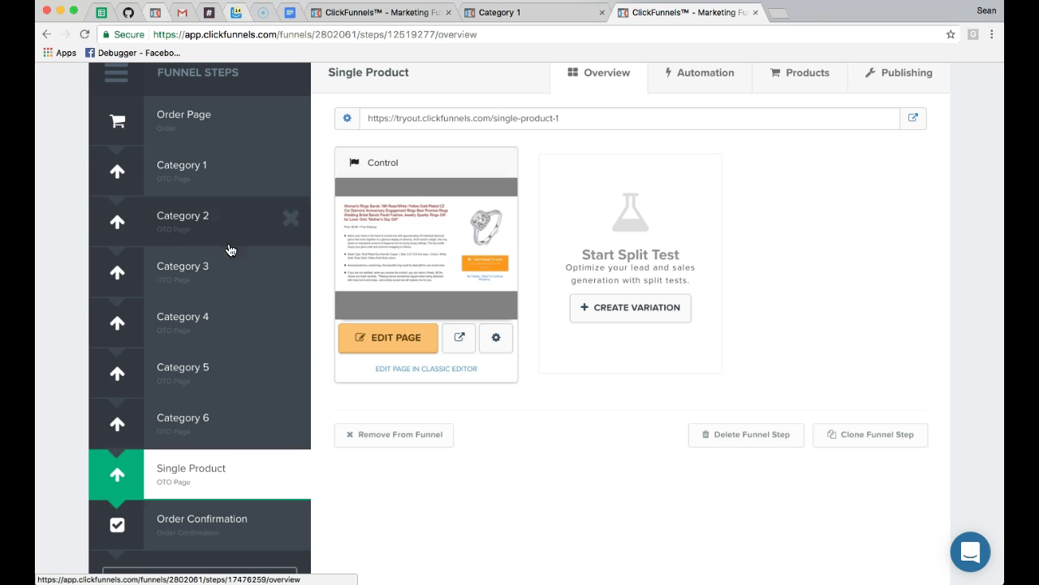
{"action": "scroll", "coordinate": [203, 406], "scroll_direction": "down", "scroll_amount": 1}
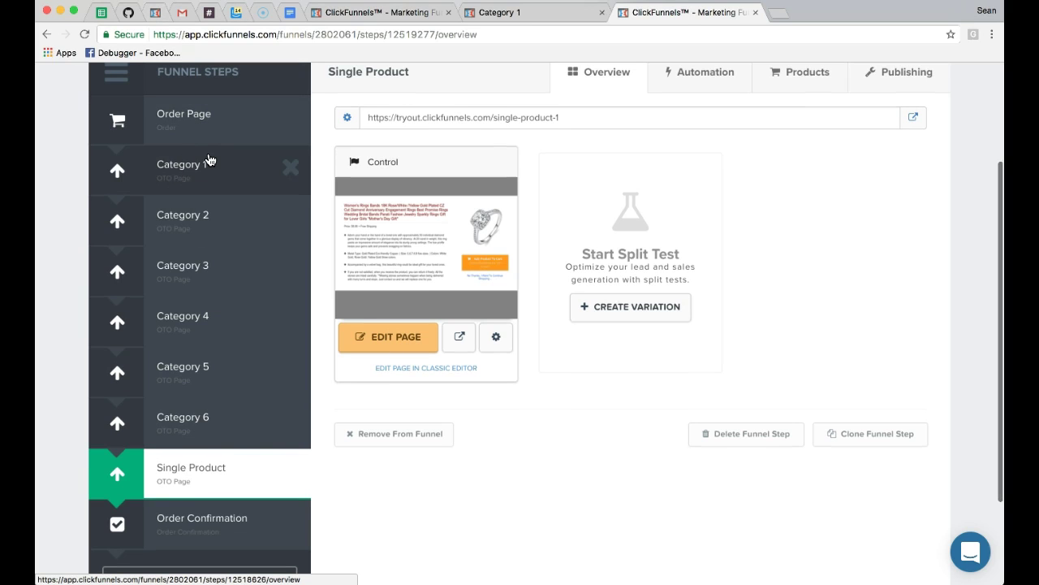
{"action": "left_click", "coordinate": [513, 12]}
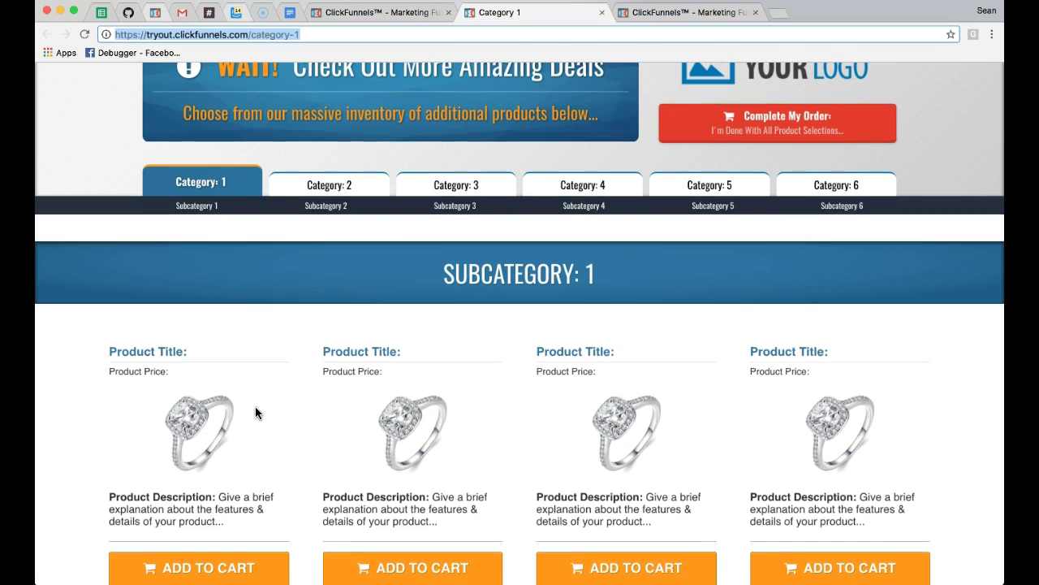
{"action": "scroll", "coordinate": [255, 406], "scroll_direction": "down", "scroll_amount": 2}
{"action": "left_click", "coordinate": [204, 485]}
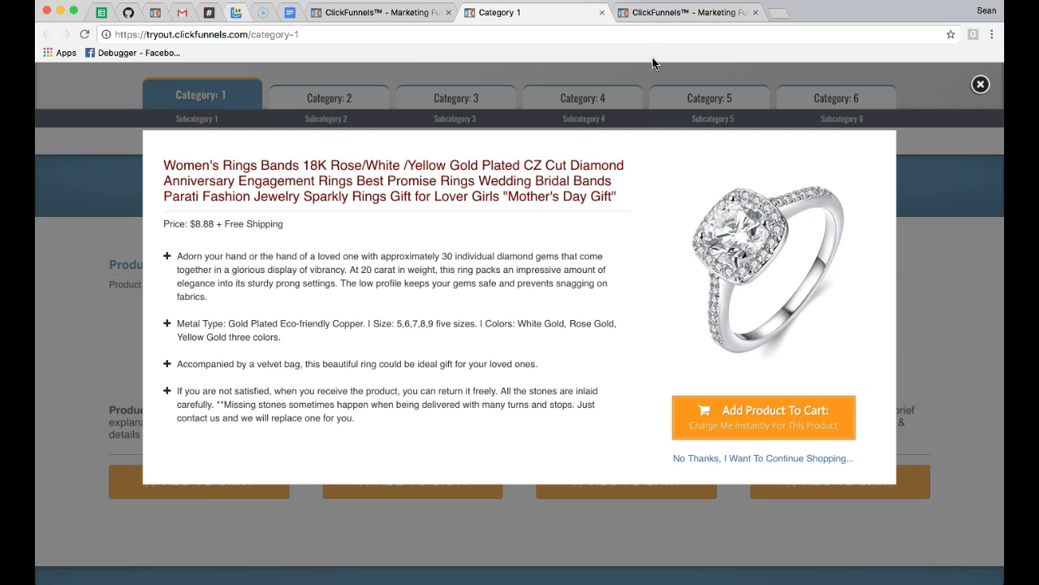
Step: Close the live Category 1 page and open the Category 1 funnel step's page in the editor
{"action": "left_click", "coordinate": [602, 13]}
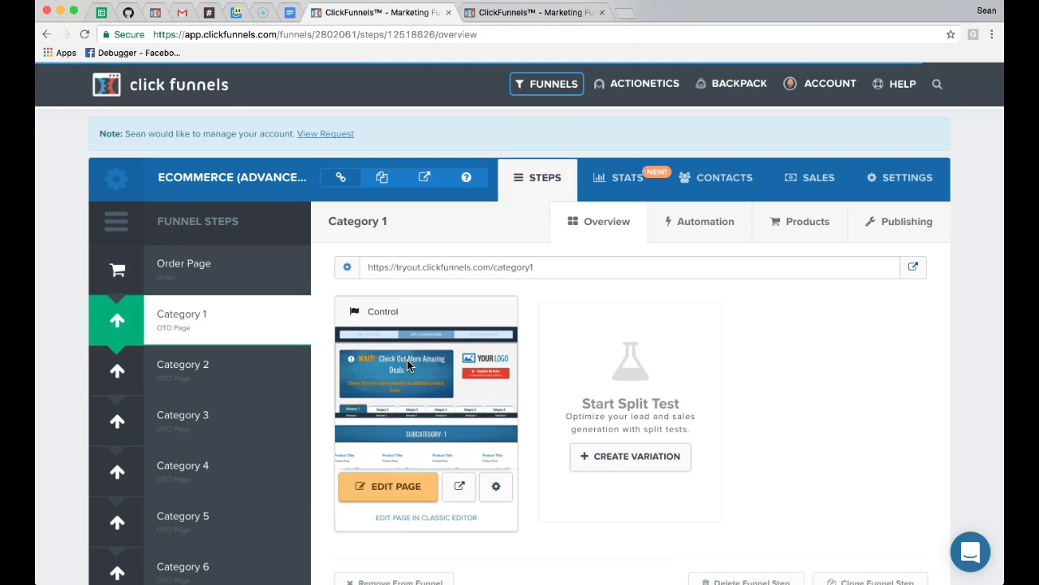
{"action": "left_click", "coordinate": [400, 491]}
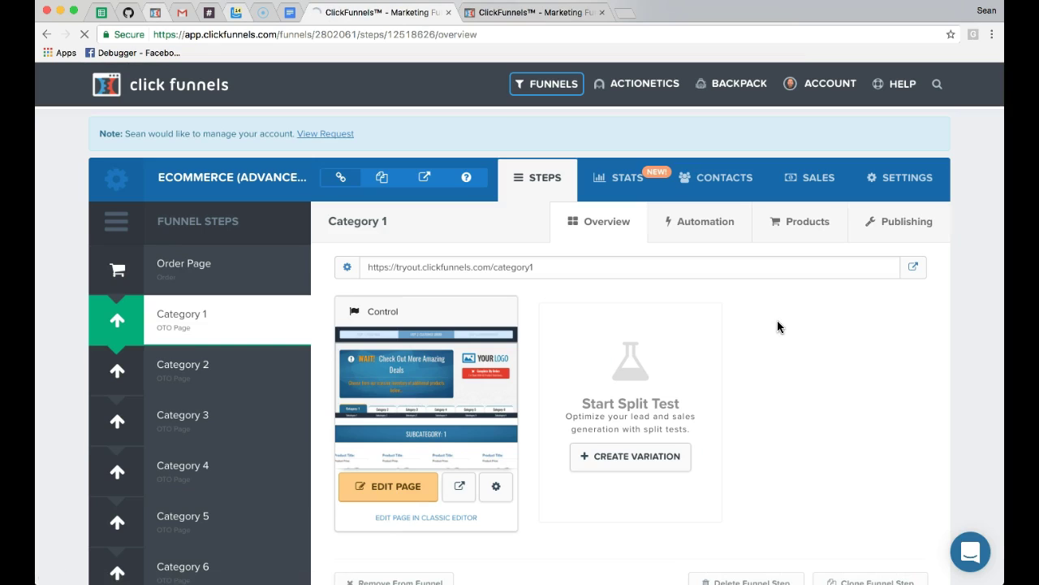
Step: Open the ClickPop code in the Single Product funnel step's publishing settings
{"action": "left_click", "coordinate": [488, 12]}
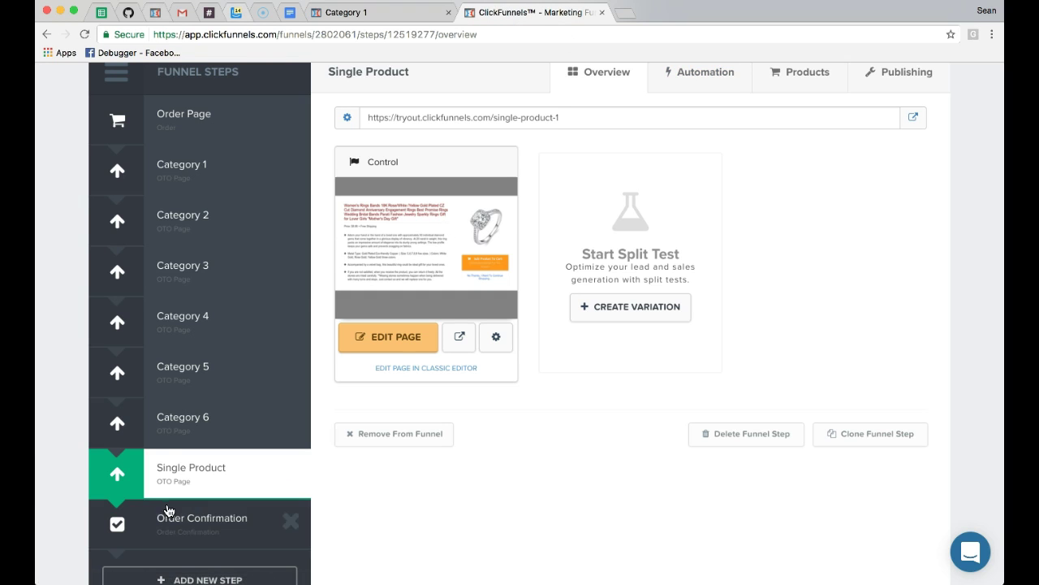
{"action": "left_click", "coordinate": [894, 78]}
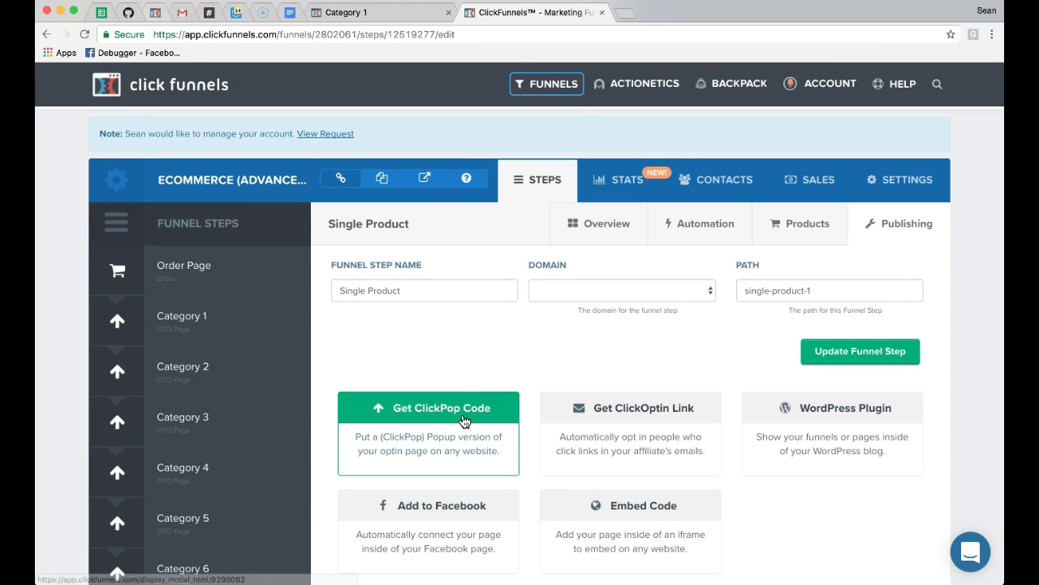
{"action": "left_click", "coordinate": [430, 411]}
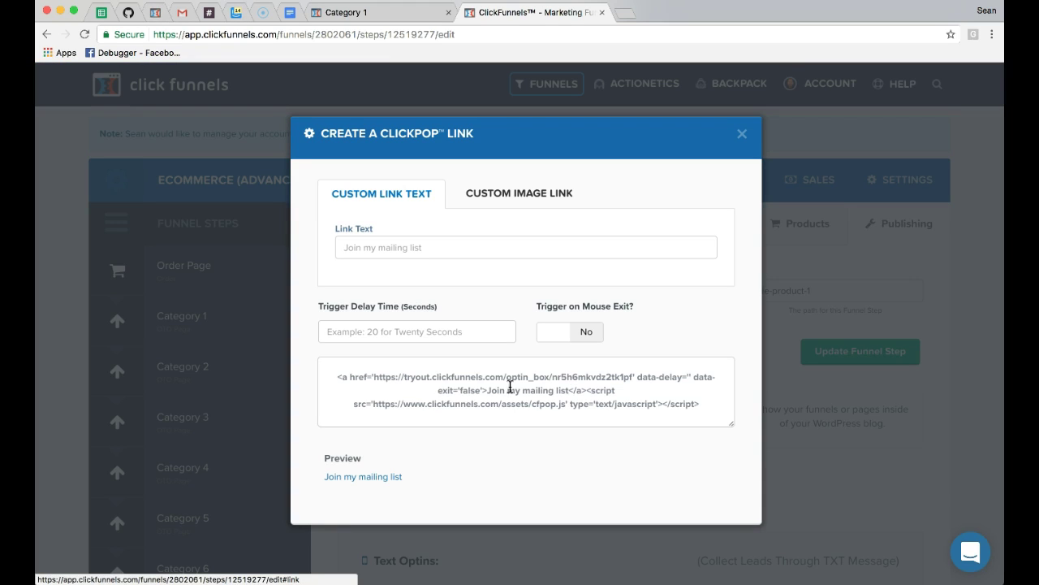
Step: Examine the ClickPop code's link and script parts by highlighting them, ending with the optin_box URL inside the href attribute
{"action": "left_click_drag", "start_coordinate": [375, 377], "coordinate": [632, 377]}
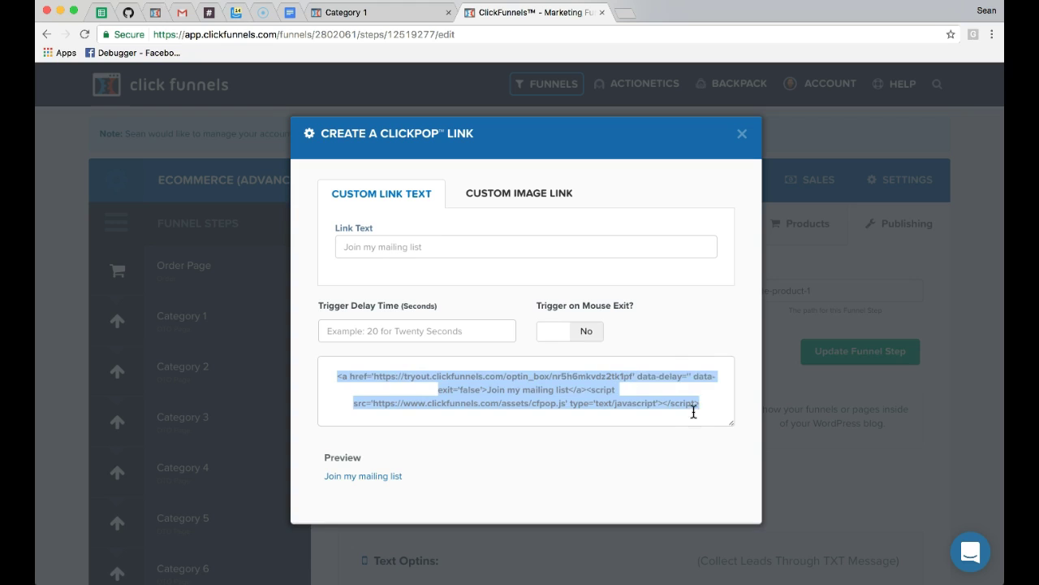
{"action": "left_click_drag", "start_coordinate": [697, 403], "coordinate": [588, 391]}
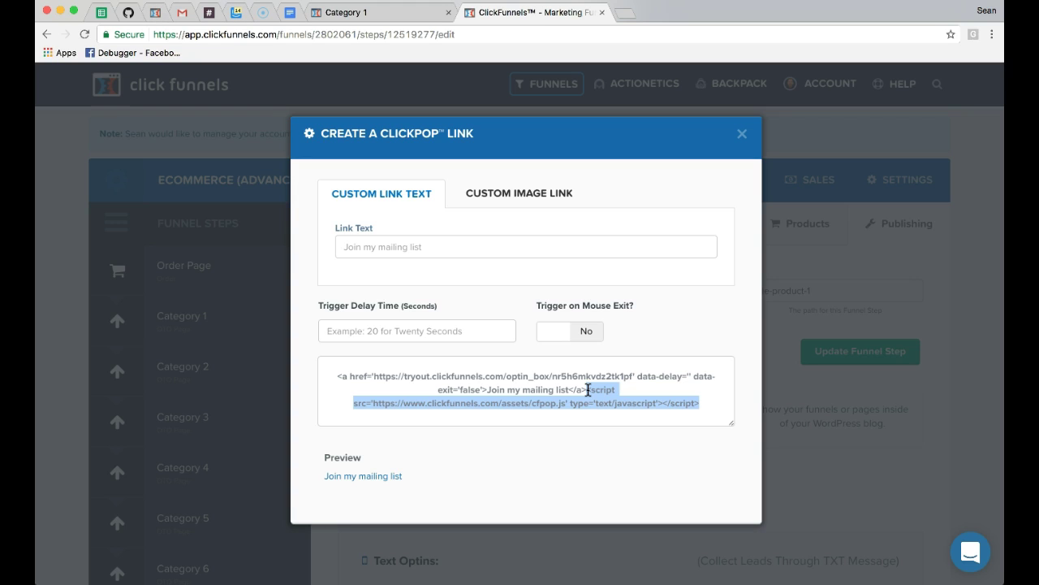
{"action": "key", "text": "super+a"}
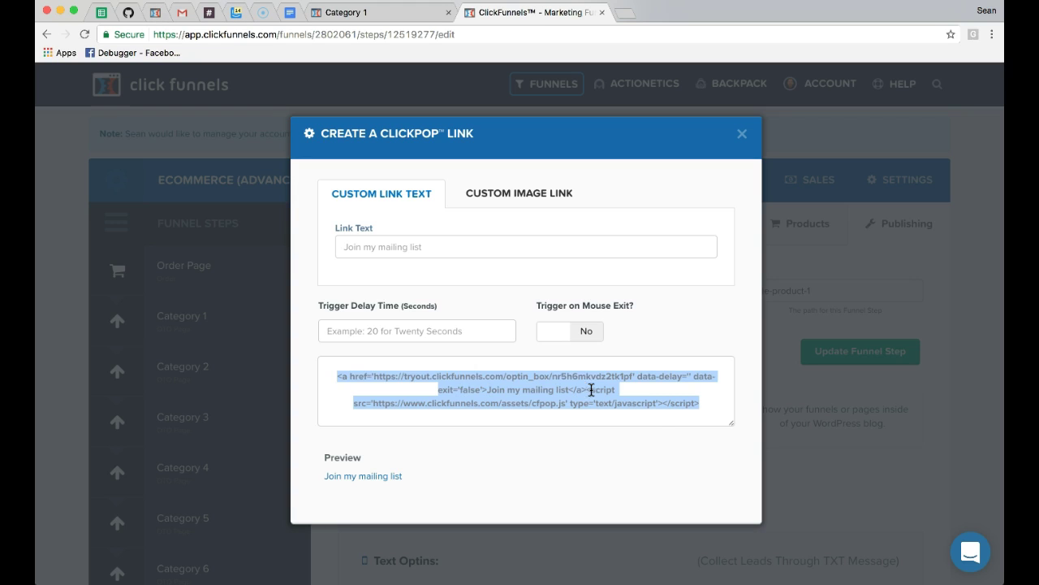
{"action": "left_click", "coordinate": [412, 384]}
{"action": "left_click_drag", "start_coordinate": [374, 376], "coordinate": [619, 376]}
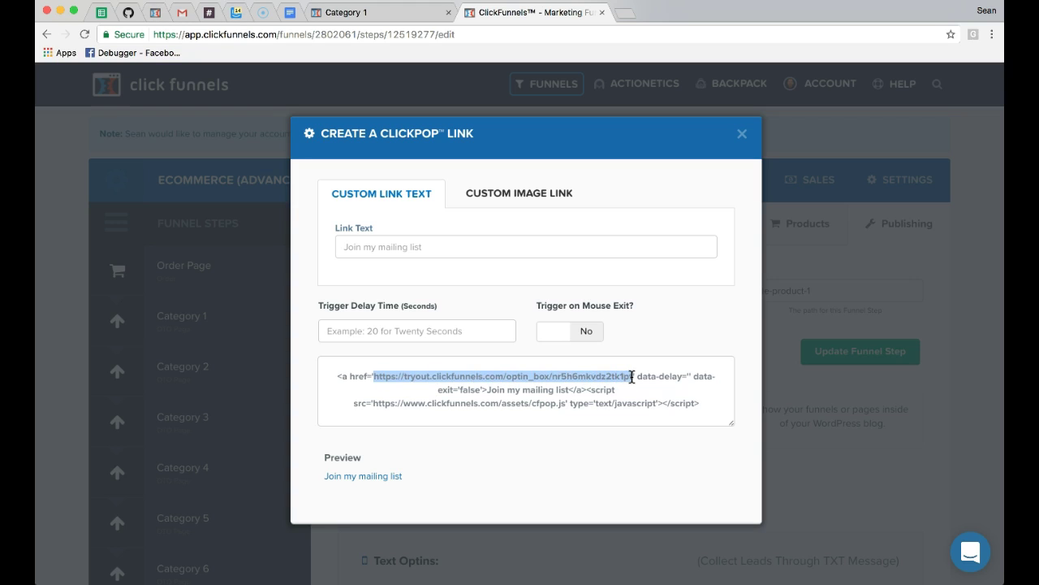
Step: Copy the whole ClickPop code into the note below the category-2 URL and select its optin_box URL there
{"action": "key", "text": "super+a"}
{"action": "key", "text": "super+c"}
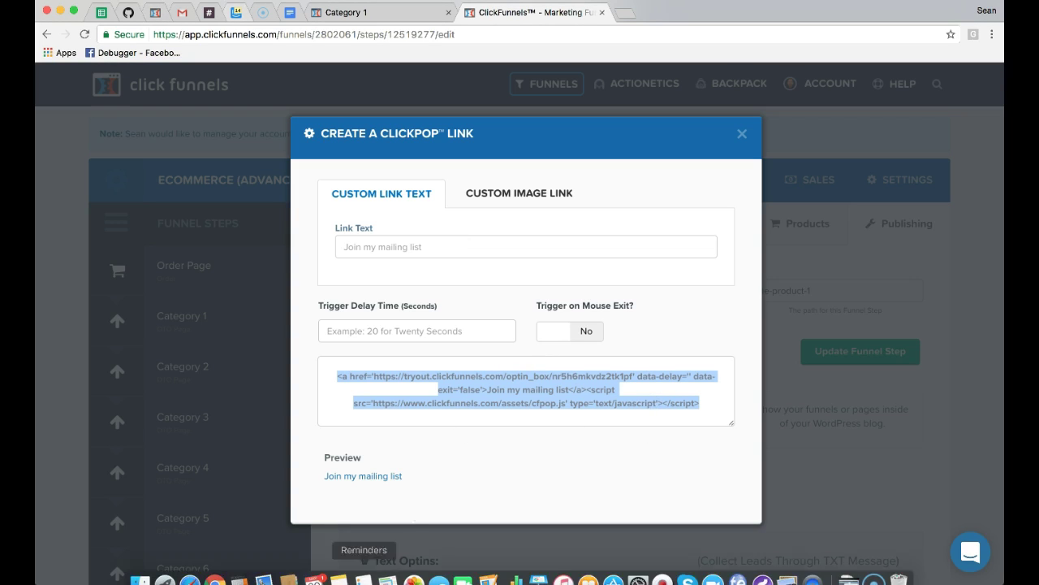
{"action": "left_click", "coordinate": [344, 574]}
{"action": "left_click_drag", "start_coordinate": [353, 55], "coordinate": [183, 52]}
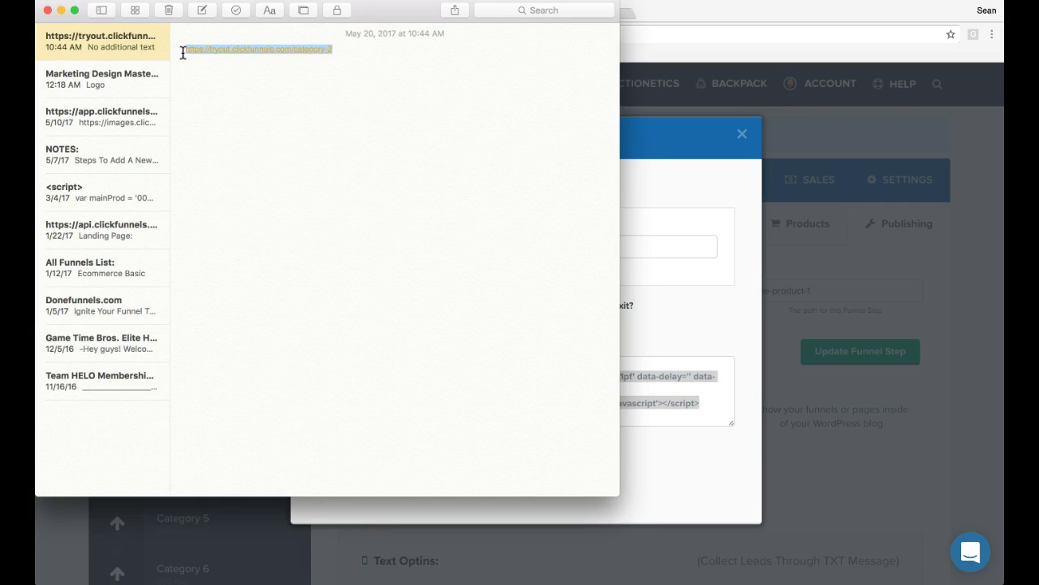
{"action": "left_click", "coordinate": [325, 77]}
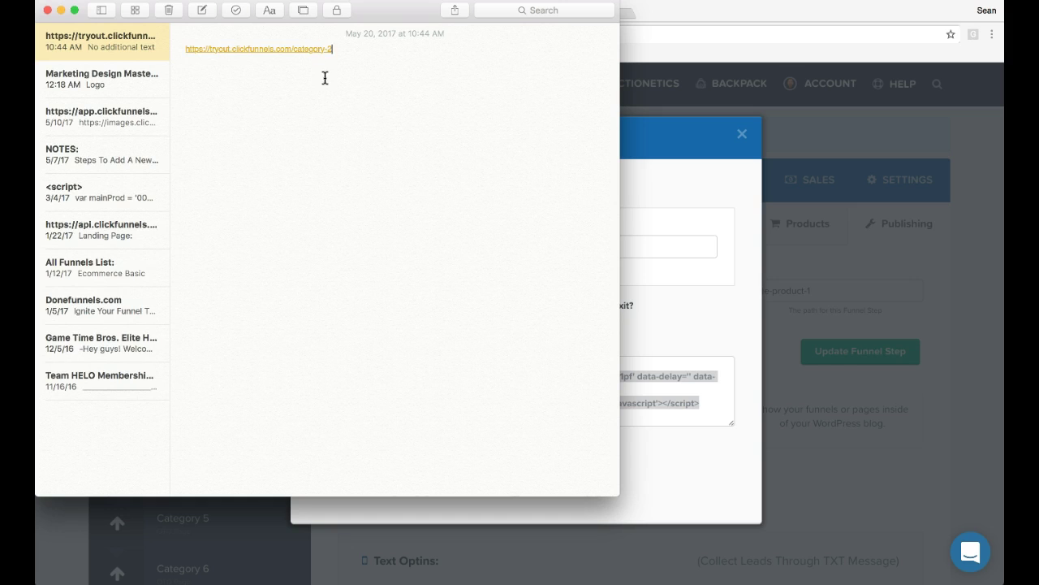
{"action": "key", "text": "Return"}
{"action": "key", "text": "super+v"}
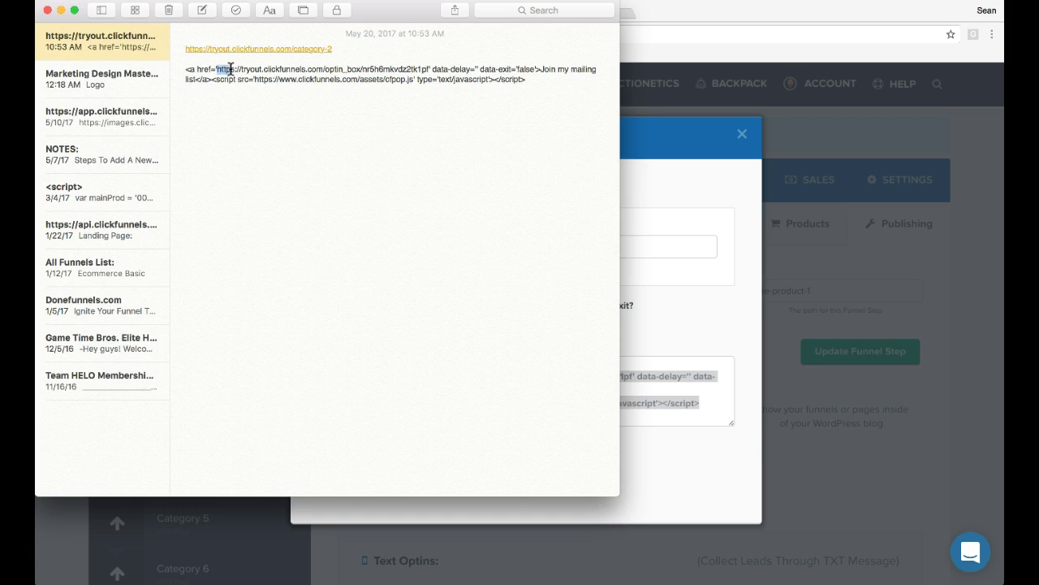
{"action": "left_click_drag", "start_coordinate": [259, 69], "coordinate": [340, 69]}
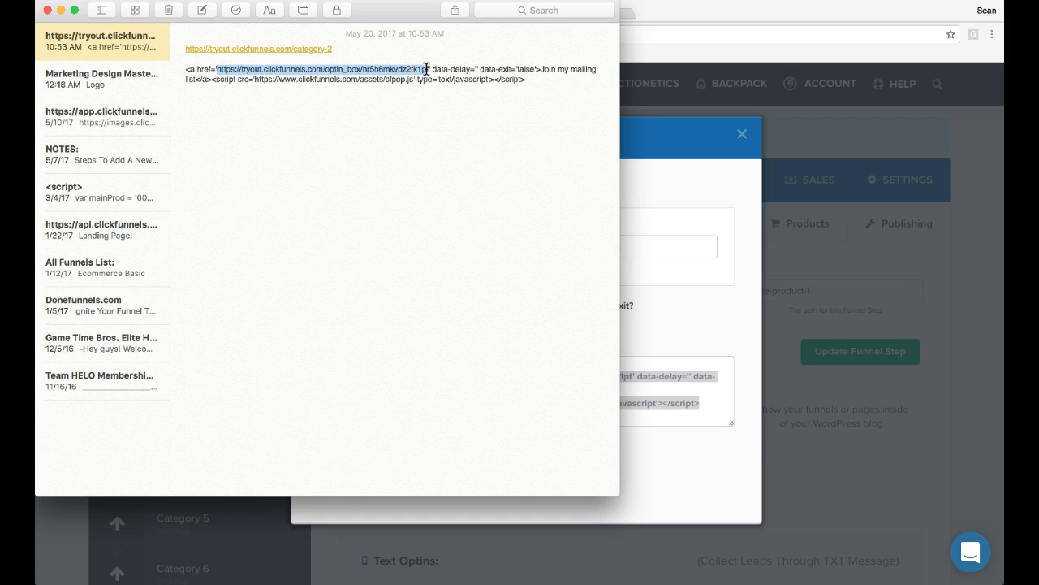
{"action": "left_click_drag", "start_coordinate": [428, 69], "coordinate": [430, 69]}
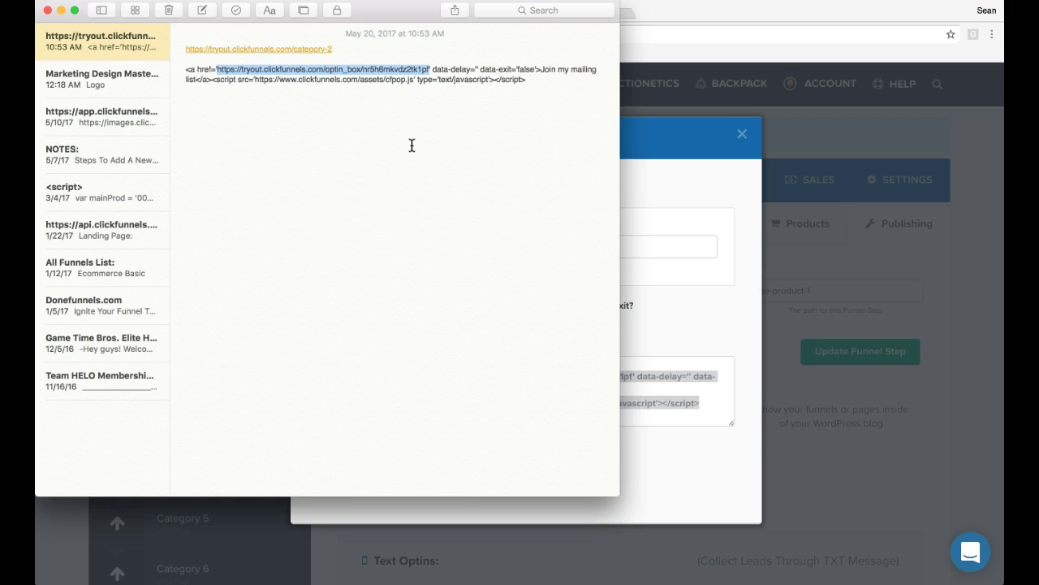
Step: Inspect the website URL assigned to the first Add To Cart button on the Category 1 page and close its settings
{"action": "left_click", "coordinate": [666, 133]}
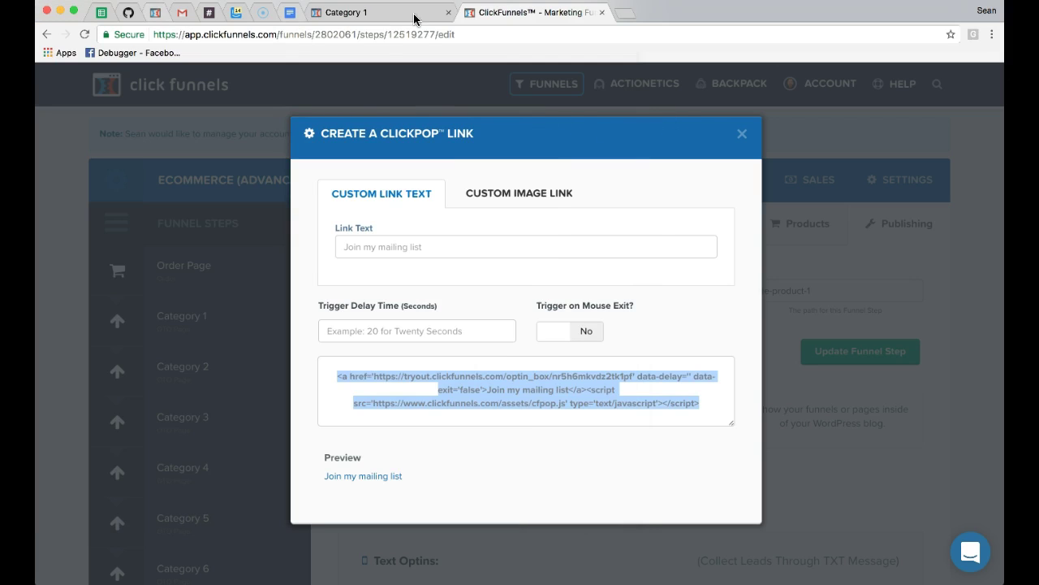
{"action": "left_click", "coordinate": [386, 13]}
{"action": "scroll", "coordinate": [269, 399], "scroll_direction": "down", "scroll_amount": 3}
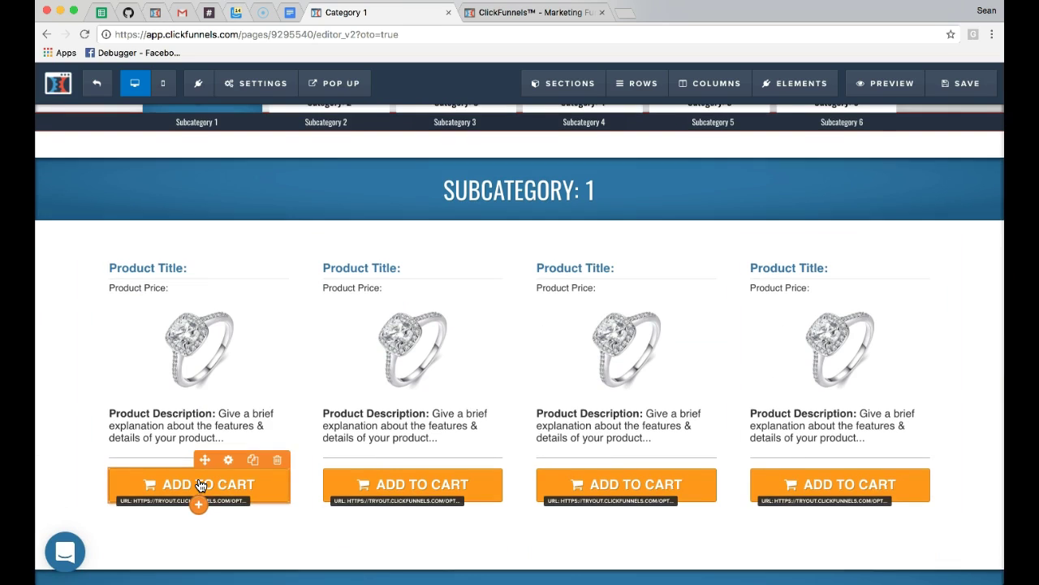
{"action": "left_click", "coordinate": [215, 487]}
{"action": "left_click", "coordinate": [924, 233]}
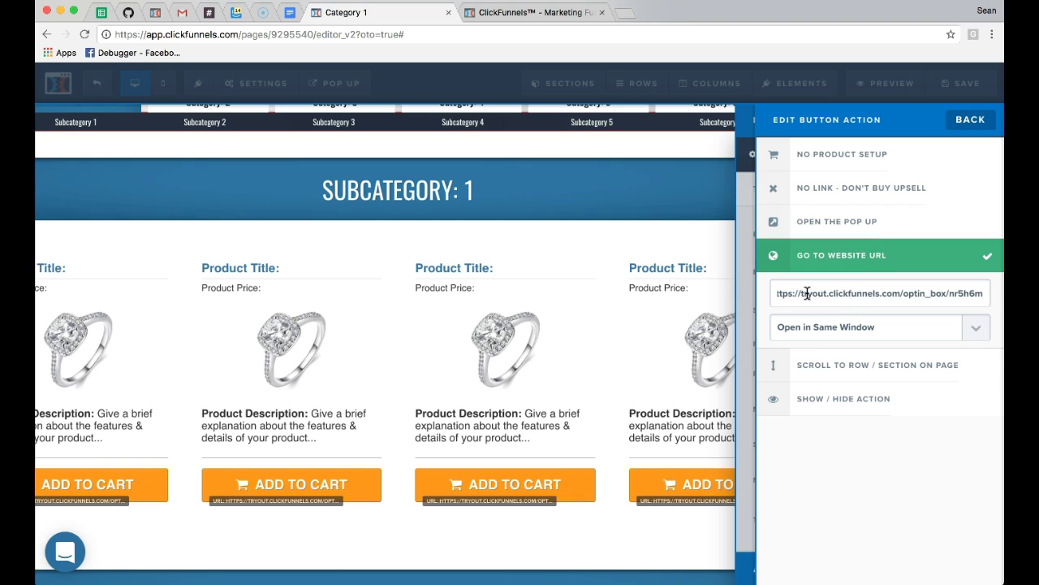
{"action": "triple_click", "coordinate": [874, 291]}
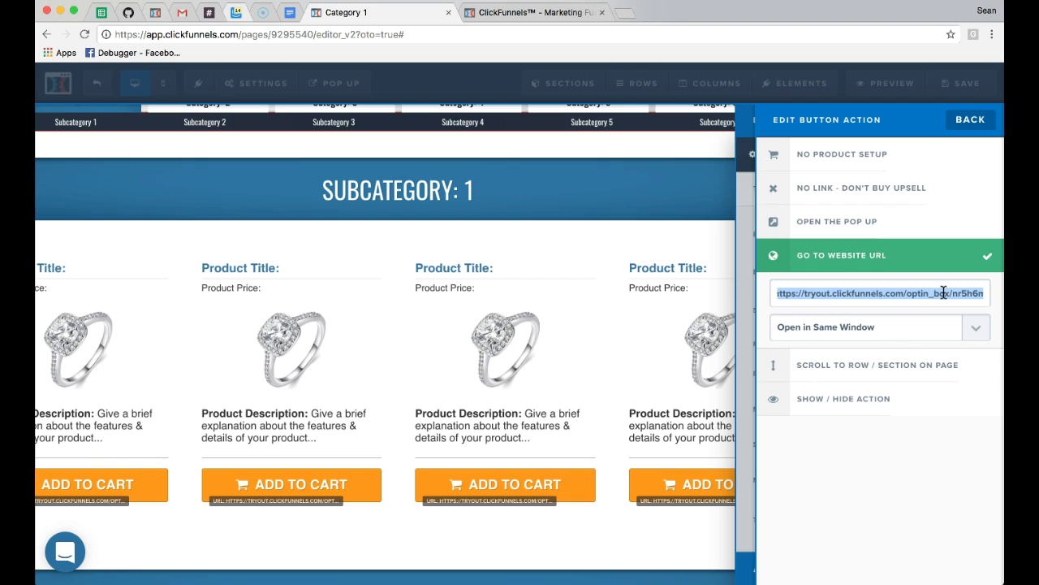
{"action": "left_click", "coordinate": [678, 167]}
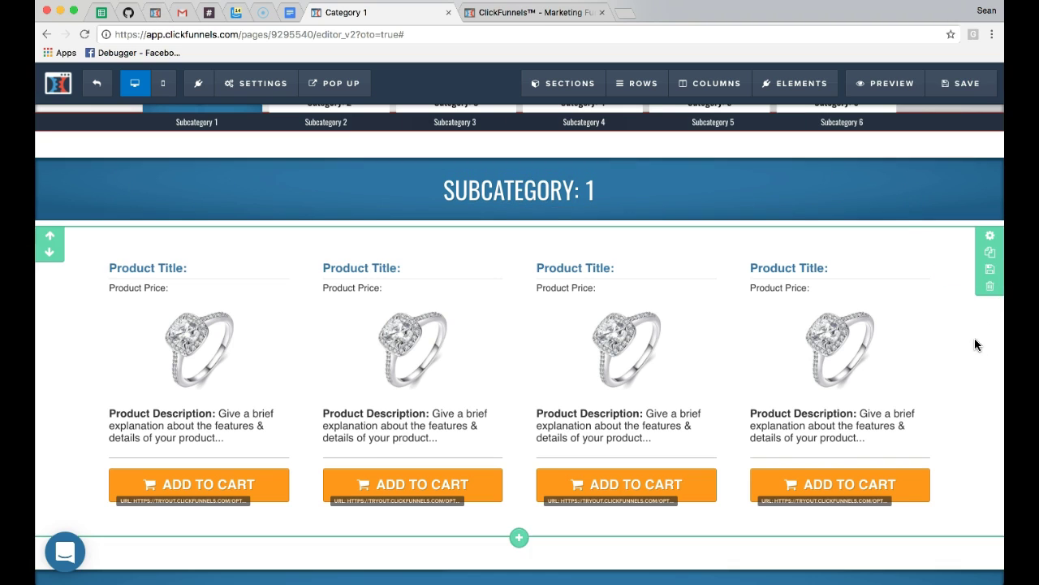
Step: Close the Single Product step's ClickPop link dialog and return to the Category 1 page editor
{"action": "left_click", "coordinate": [532, 12]}
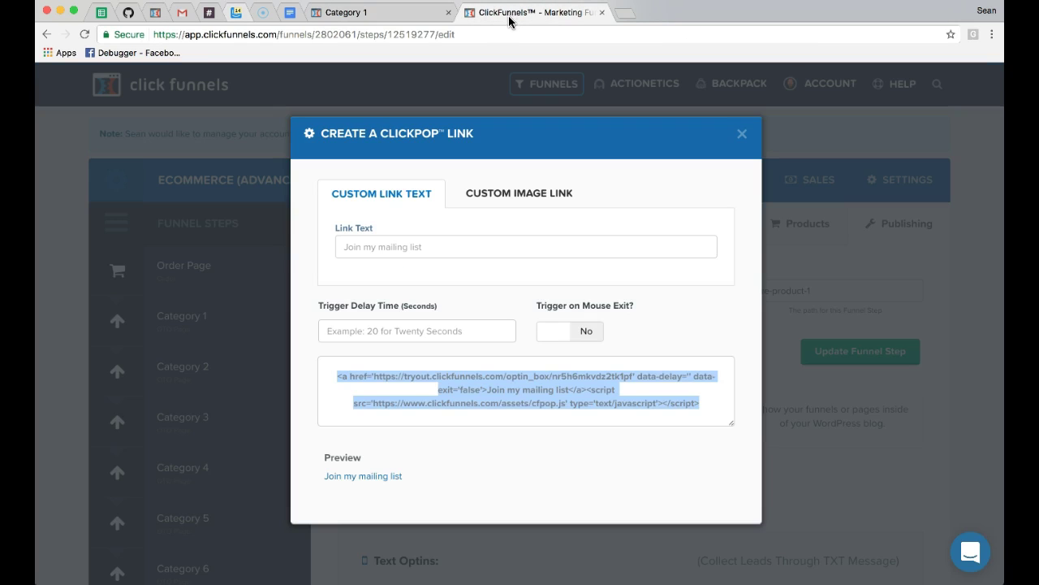
{"action": "left_click", "coordinate": [742, 133]}
{"action": "scroll", "coordinate": [154, 332], "scroll_direction": "down", "scroll_amount": 3}
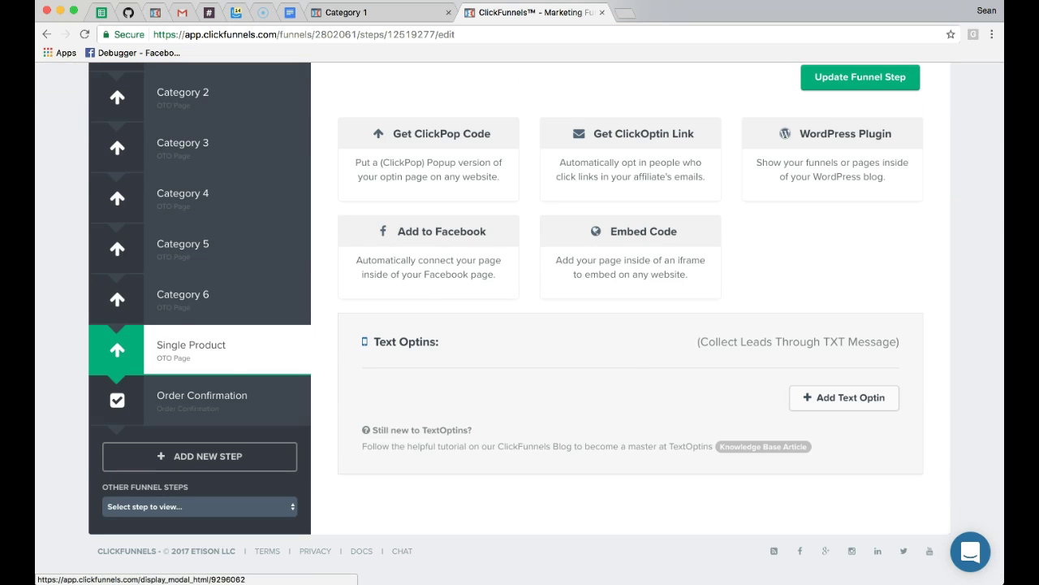
{"action": "left_click", "coordinate": [357, 12]}
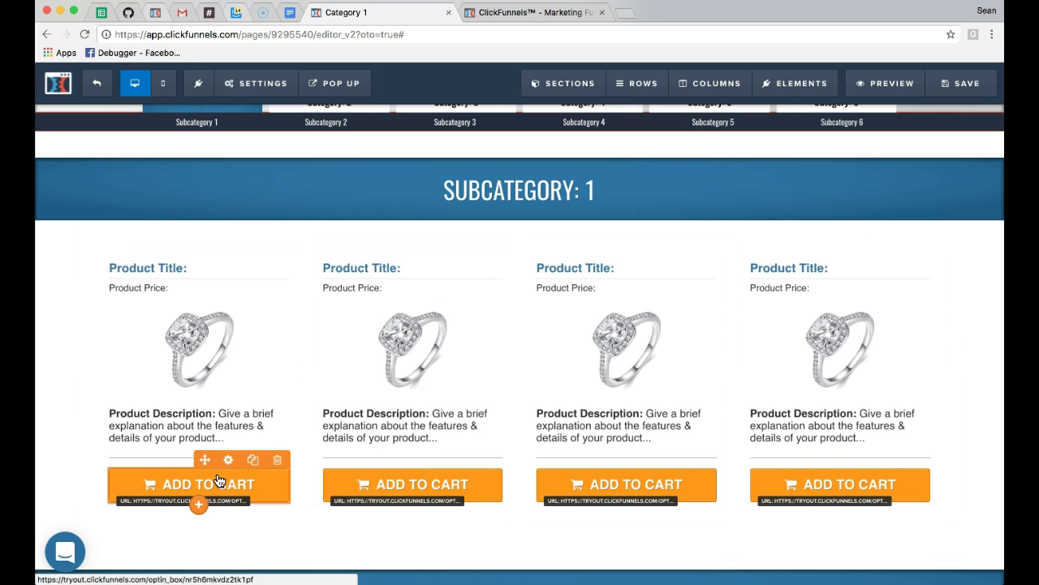
Step: Compare the Category 1 page's category tabs, subcategory sections and Add To Cart buttons with the funnel's list of category steps
{"action": "scroll", "coordinate": [213, 479], "scroll_direction": "left", "scroll_amount": 3}
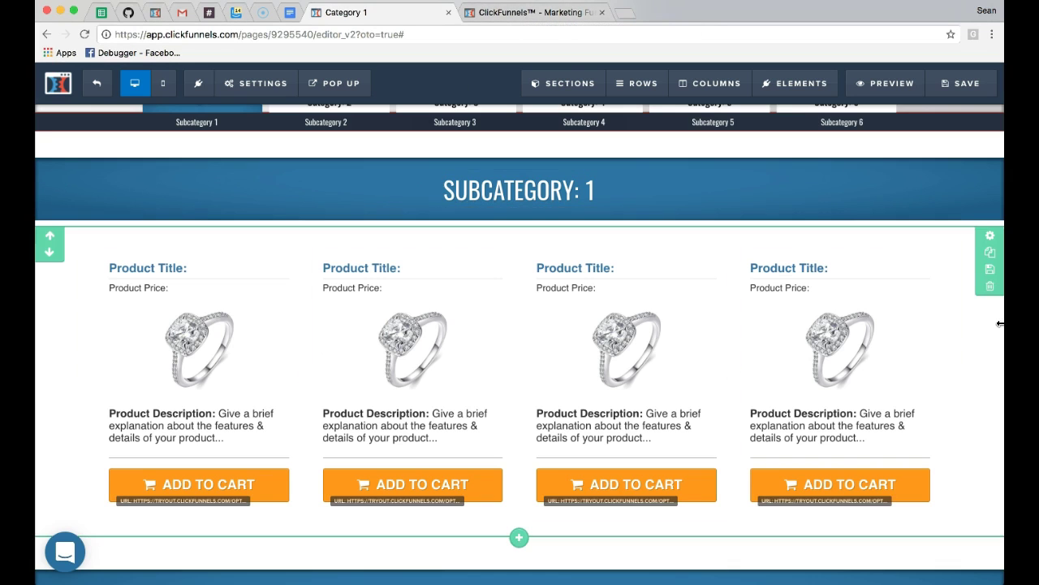
{"action": "left_click", "coordinate": [520, 13]}
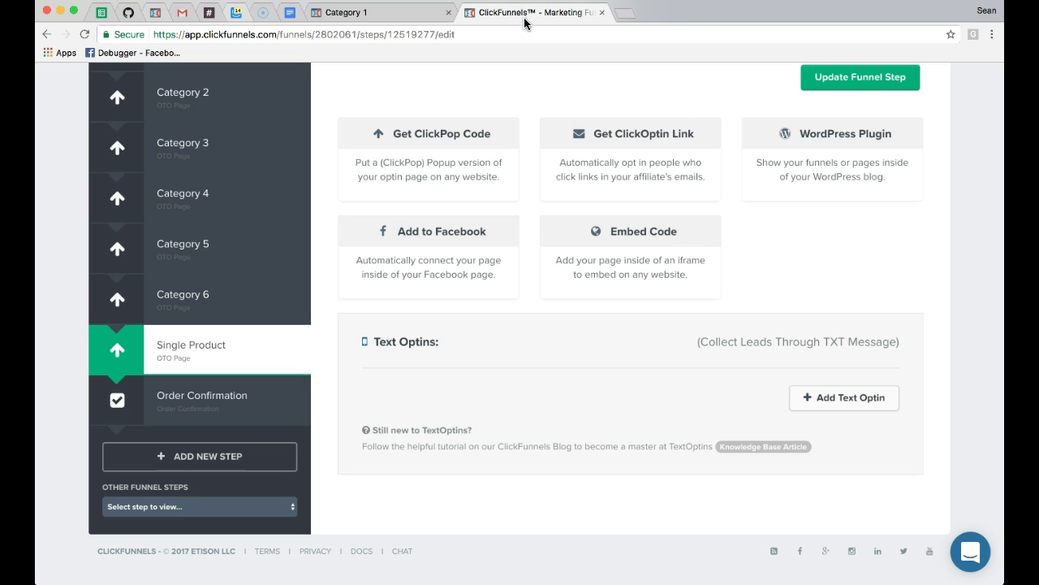
{"action": "scroll", "coordinate": [117, 433], "scroll_direction": "up", "scroll_amount": 4}
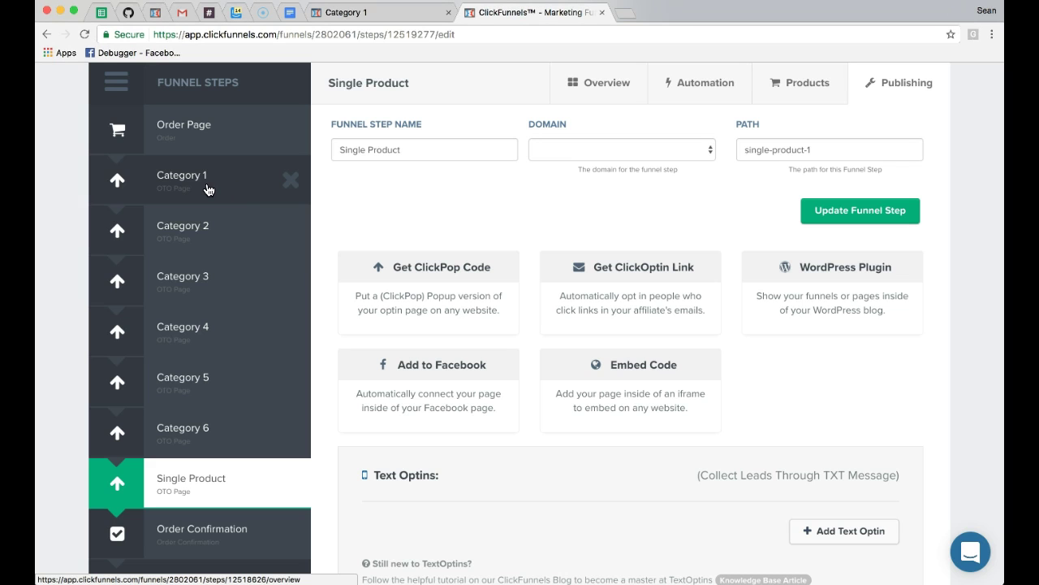
{"action": "left_click", "coordinate": [390, 13]}
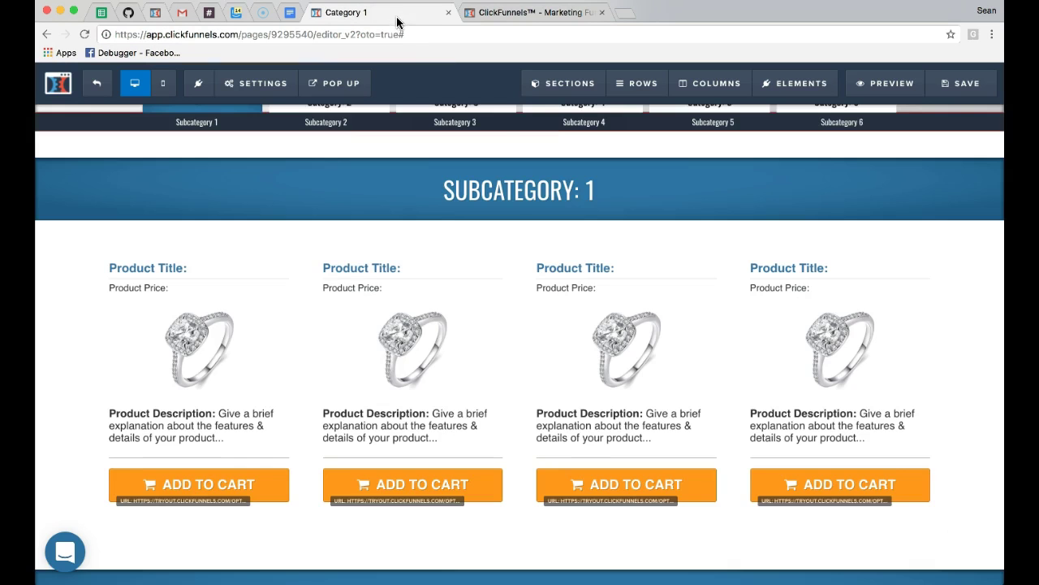
{"action": "scroll", "coordinate": [589, 306], "scroll_direction": "up", "scroll_amount": 3}
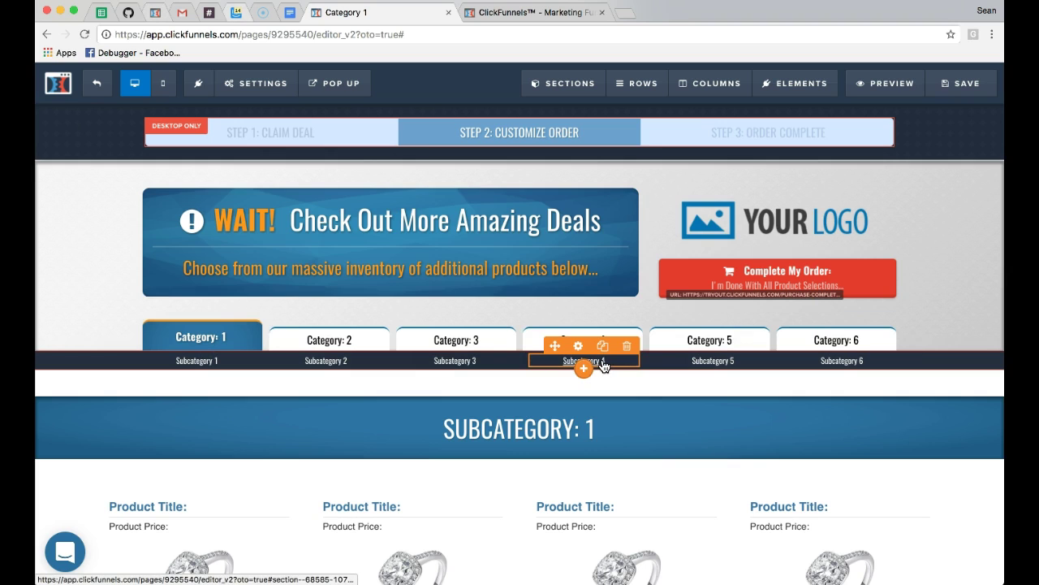
{"action": "scroll", "coordinate": [601, 365], "scroll_direction": "down", "scroll_amount": 1}
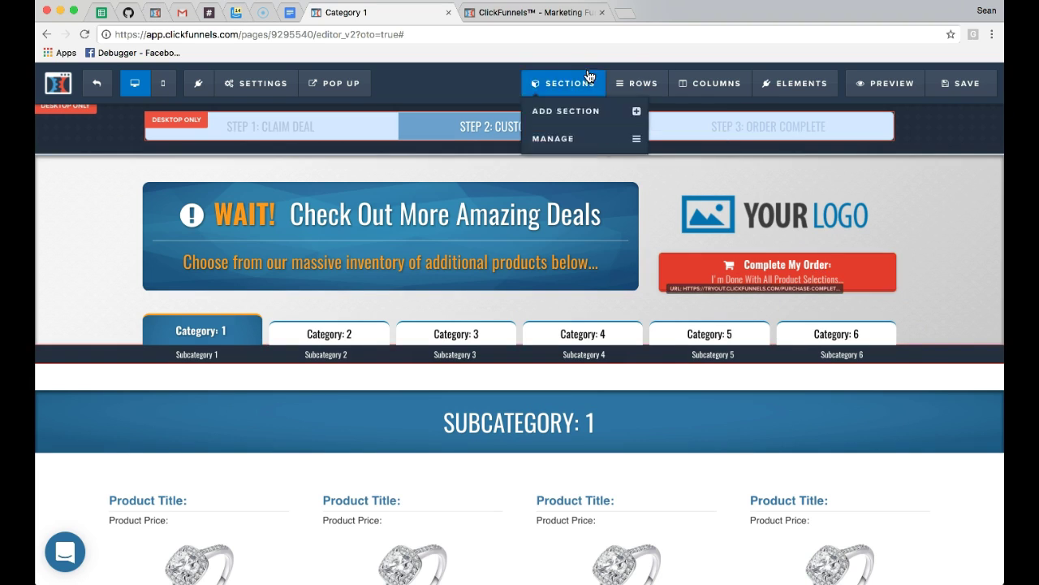
{"action": "left_click", "coordinate": [532, 13]}
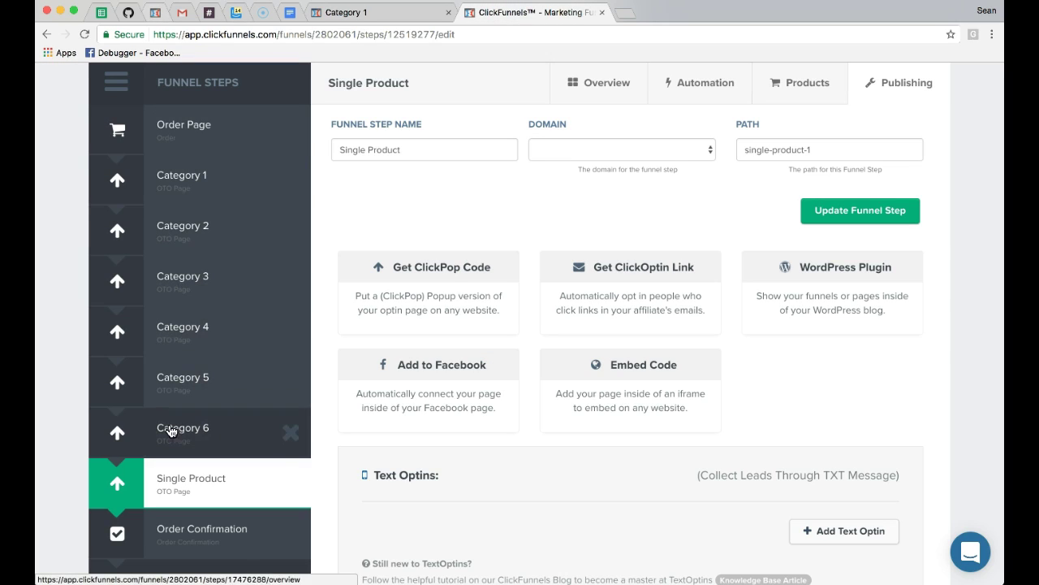
{"action": "left_click", "coordinate": [381, 16]}
{"action": "scroll", "coordinate": [422, 443], "scroll_direction": "down", "scroll_amount": 5}
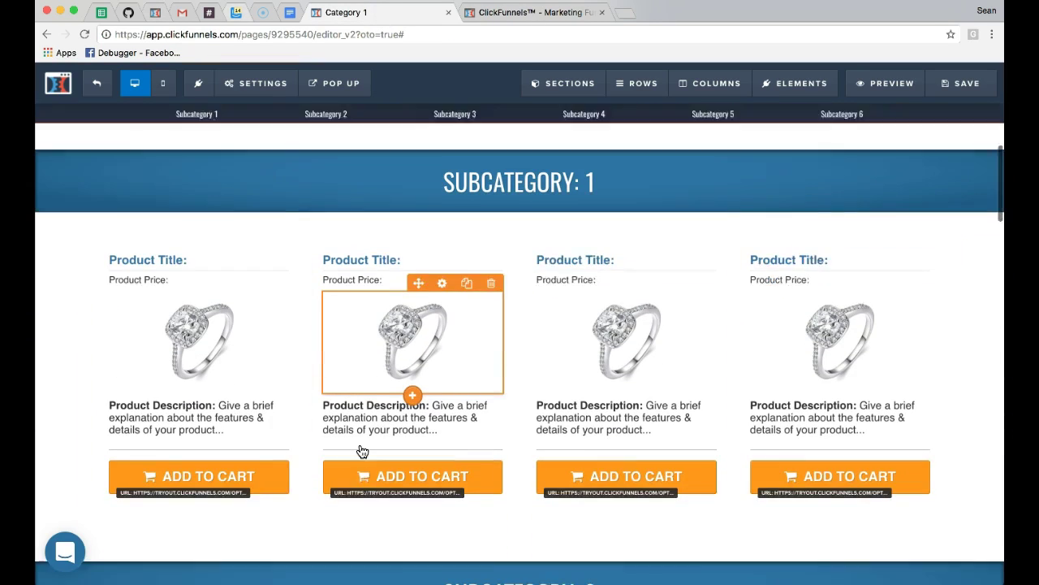
{"action": "scroll", "coordinate": [362, 452], "scroll_direction": "down", "scroll_amount": 1}
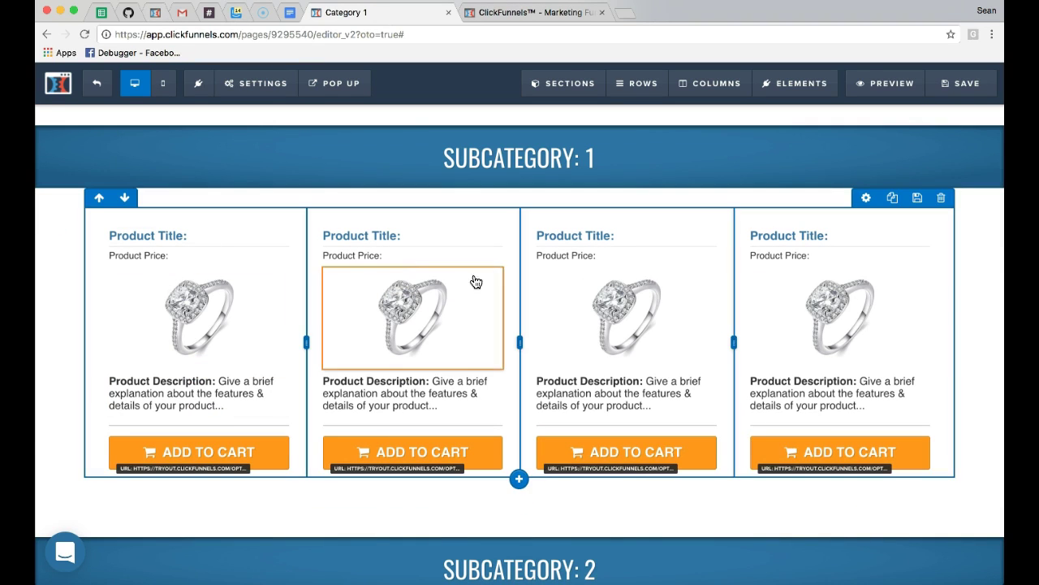
{"action": "scroll", "coordinate": [983, 317], "scroll_direction": "down", "scroll_amount": 3}
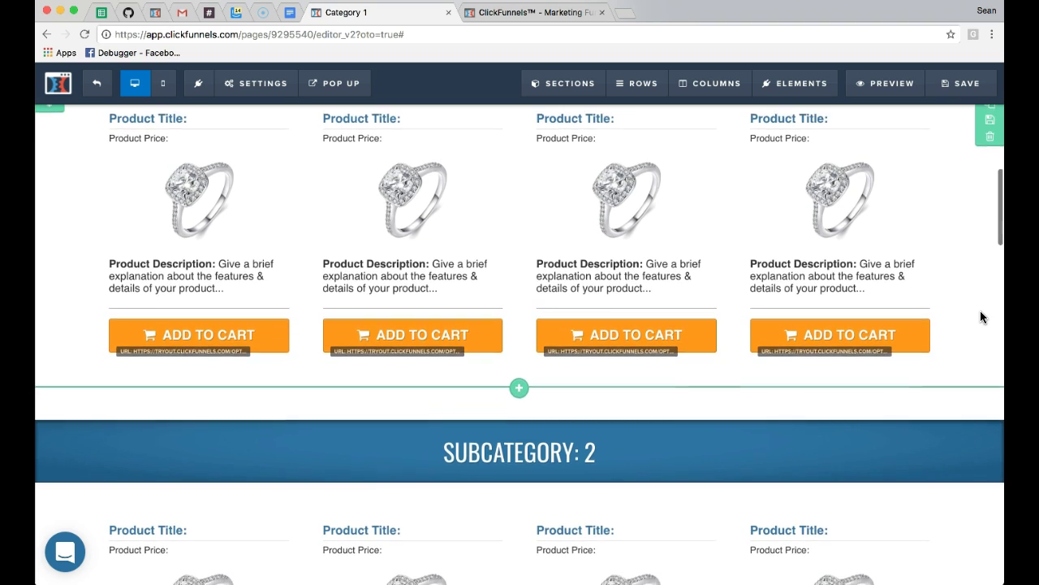
Step: Return to the funnel step list and open the Order Confirmation step's overview
{"action": "left_click", "coordinate": [536, 12]}
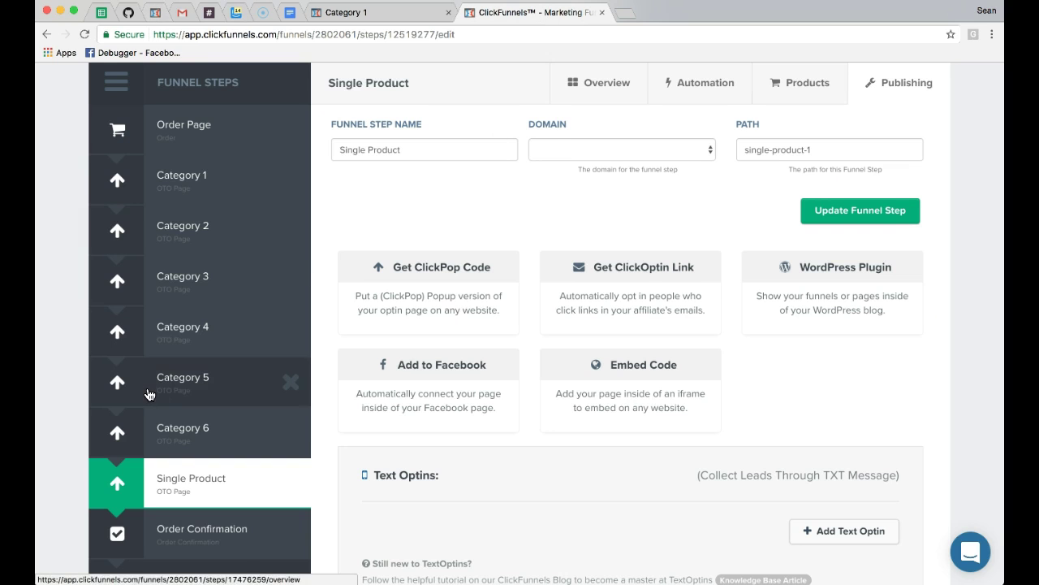
{"action": "scroll", "coordinate": [151, 395], "scroll_direction": "down", "scroll_amount": 3}
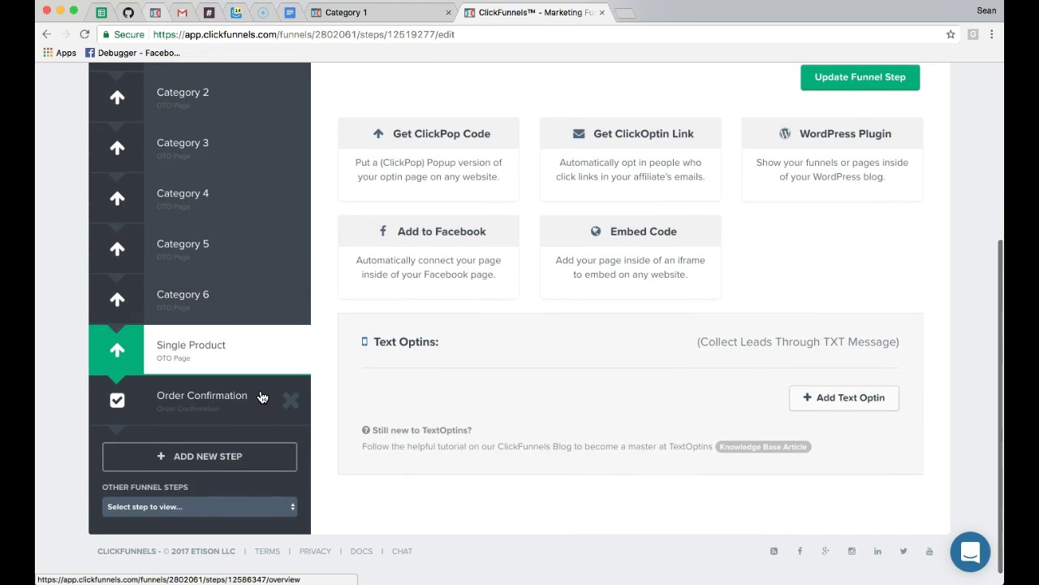
{"action": "left_click", "coordinate": [262, 397]}
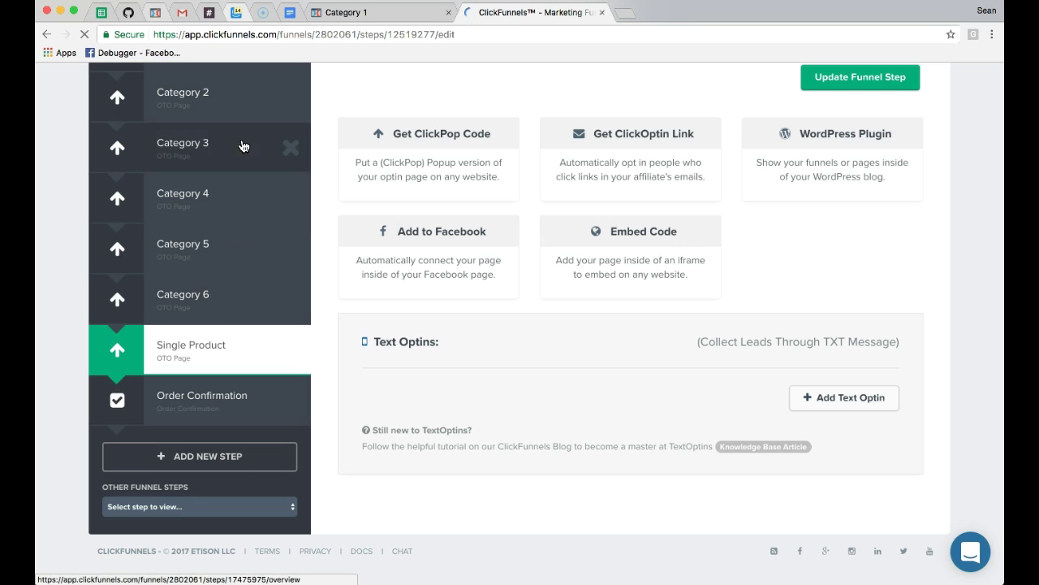
{"action": "scroll", "coordinate": [227, 341], "scroll_direction": "up", "scroll_amount": 3}
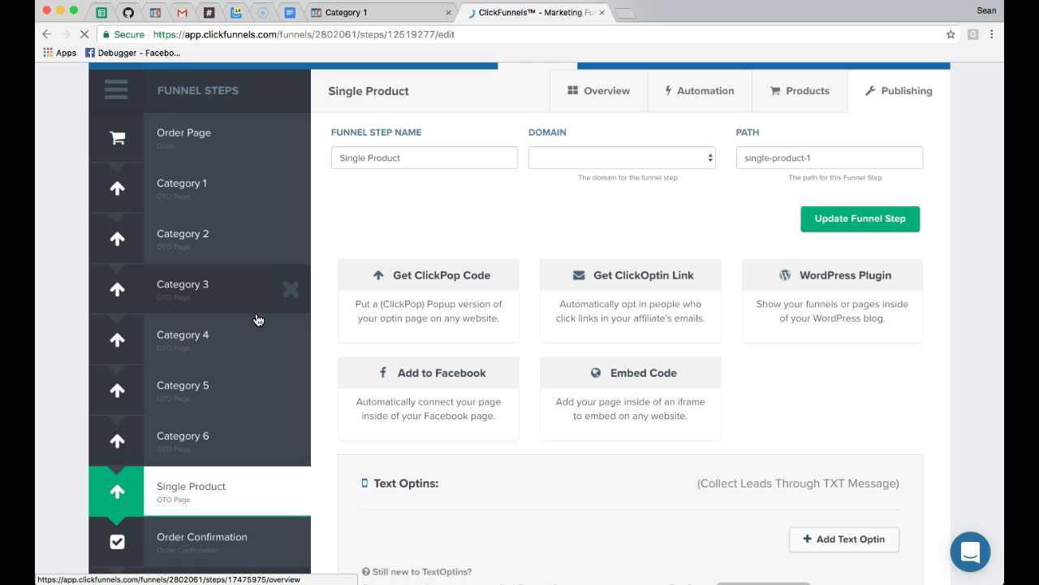
{"action": "left_click", "coordinate": [85, 34]}
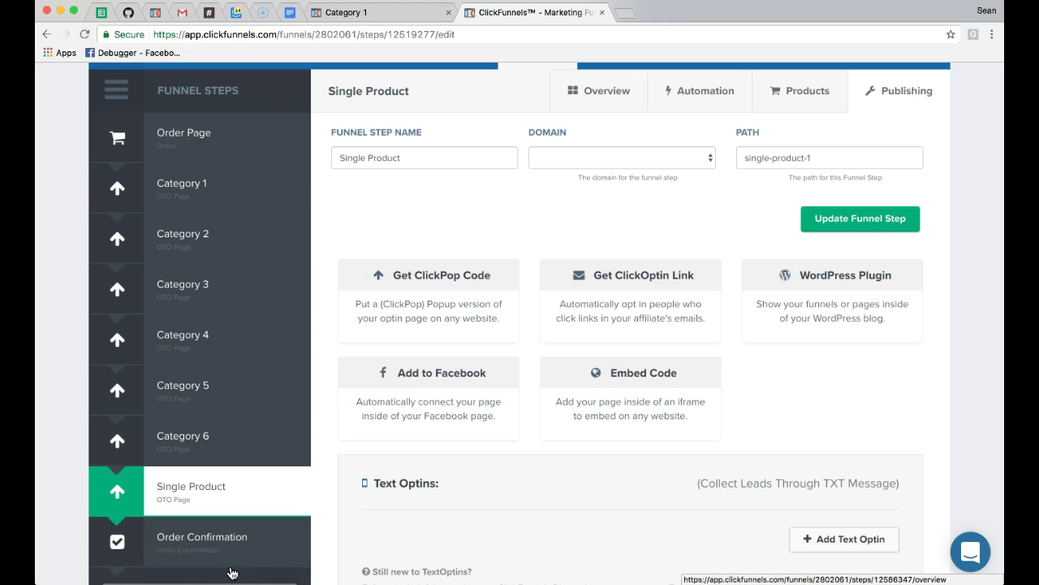
{"action": "left_click", "coordinate": [262, 543]}
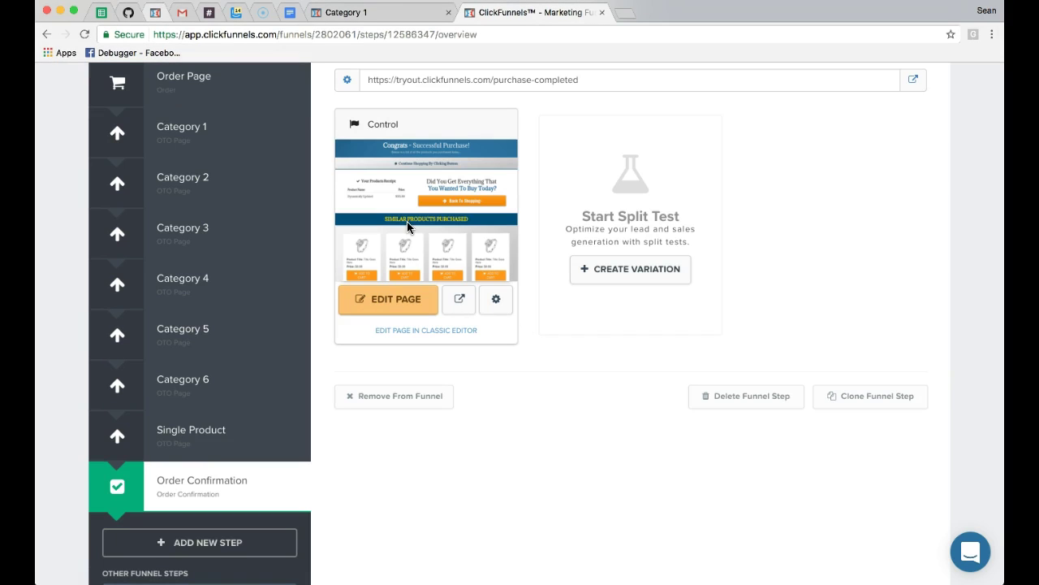
Step: Open the Order Confirmation step's Control page in the page editor
{"action": "scroll", "coordinate": [408, 228], "scroll_direction": "up", "scroll_amount": 1}
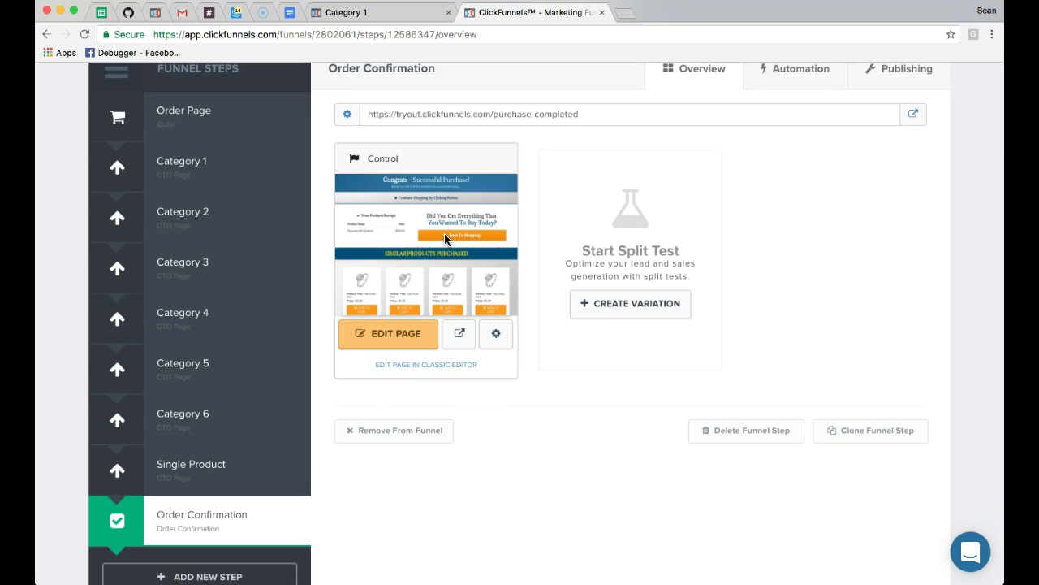
{"action": "scroll", "coordinate": [459, 237], "scroll_direction": "down", "scroll_amount": 1}
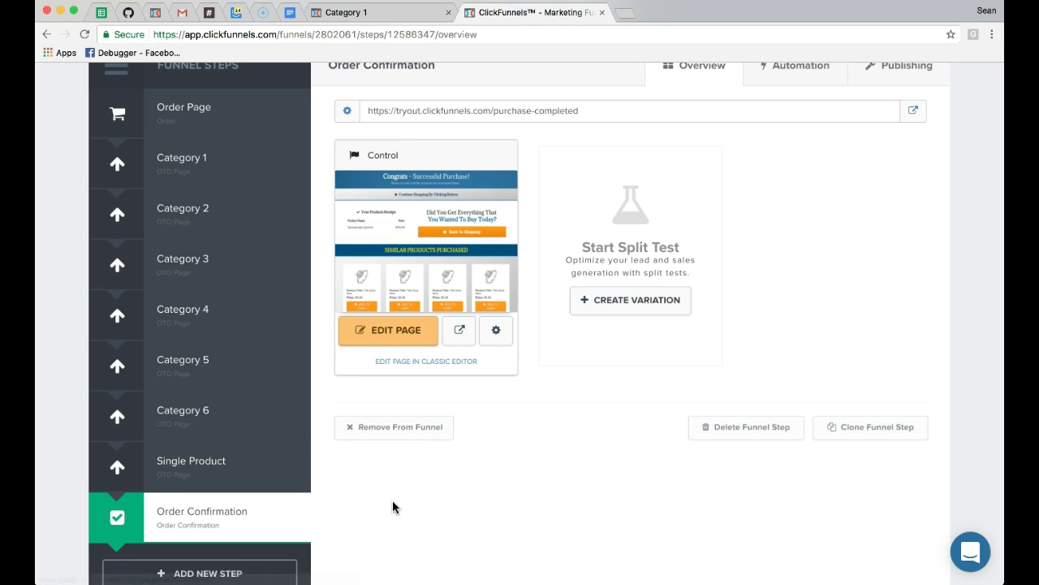
{"action": "left_click", "coordinate": [386, 334]}
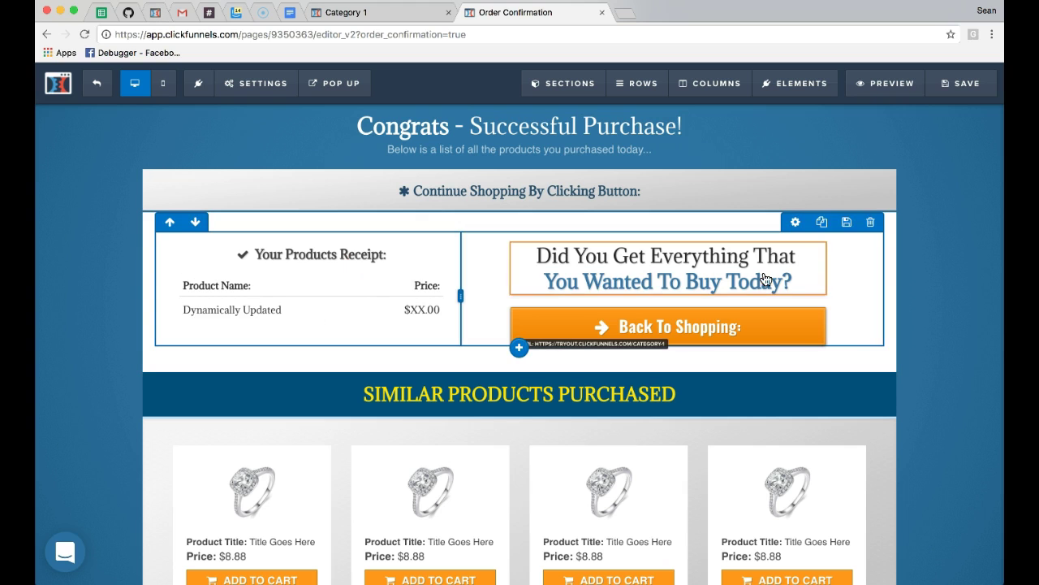
Step: Inspect the website URL assigned to the Back To Shopping button, compare it with the Category 1 page, and close the button's action settings
{"action": "left_click", "coordinate": [679, 327]}
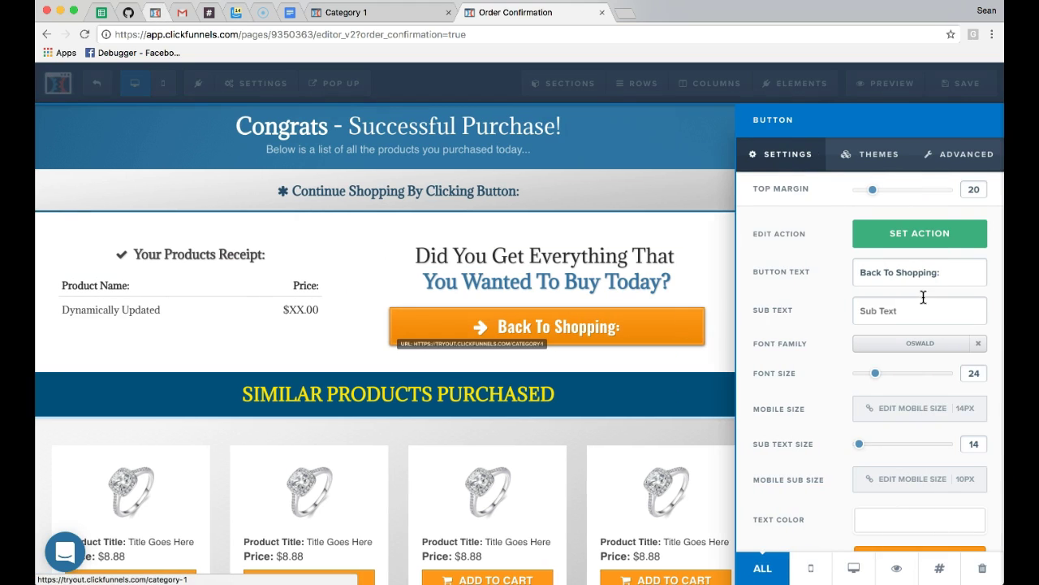
{"action": "left_click", "coordinate": [919, 233]}
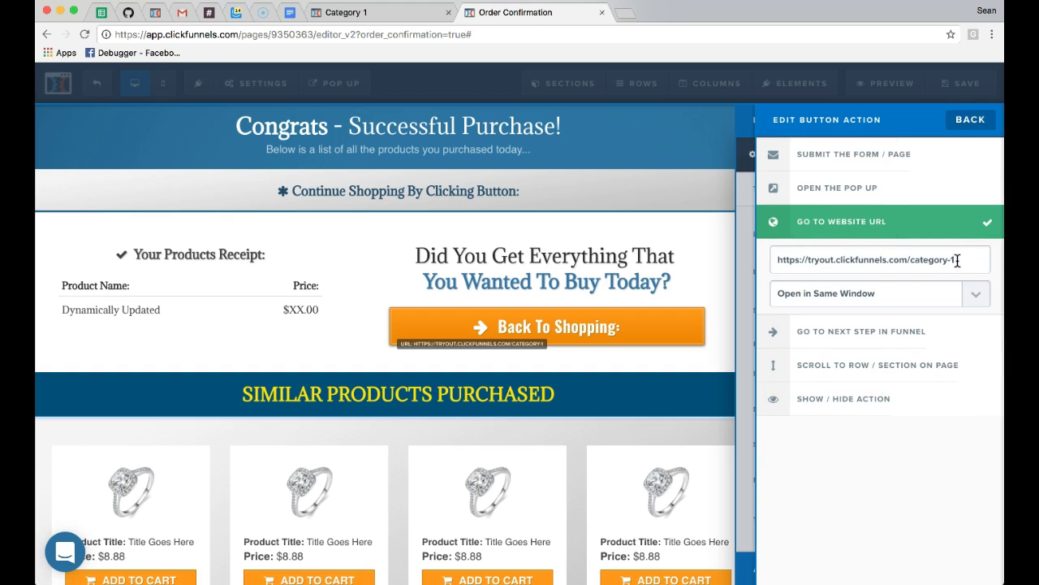
{"action": "left_click_drag", "start_coordinate": [959, 259], "coordinate": [778, 256]}
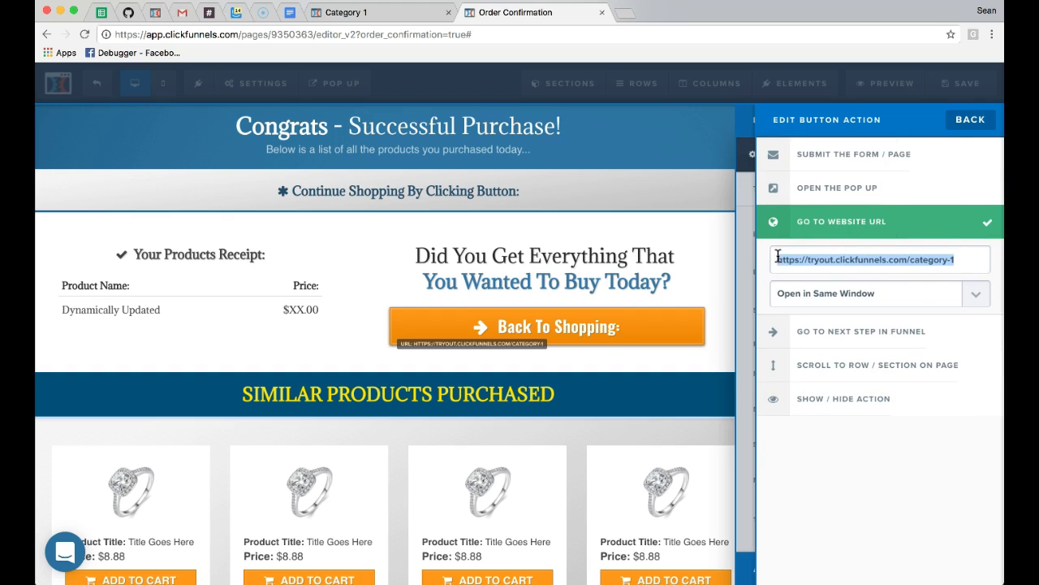
{"action": "left_click", "coordinate": [367, 12]}
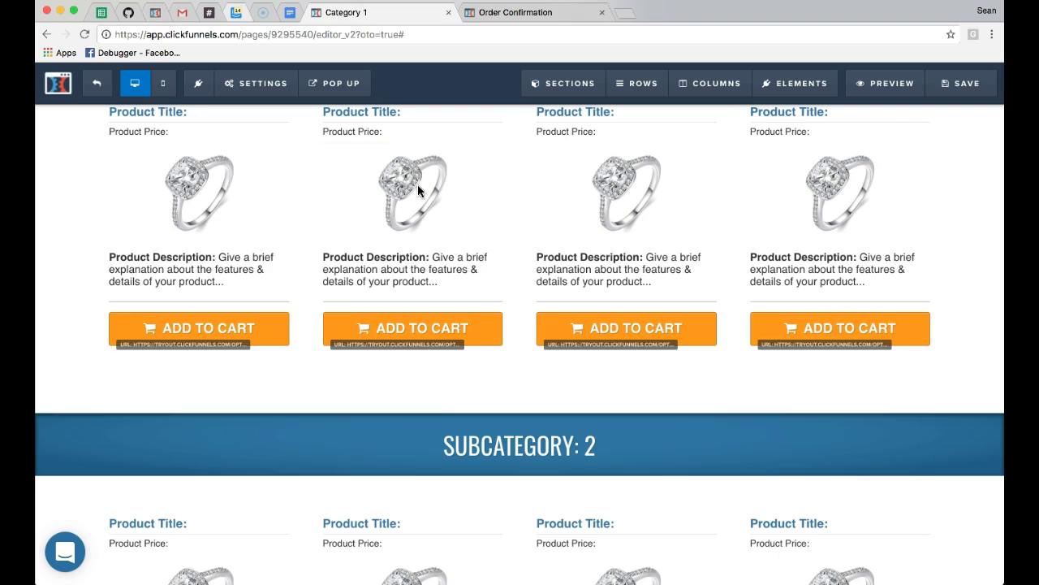
{"action": "left_click", "coordinate": [530, 15]}
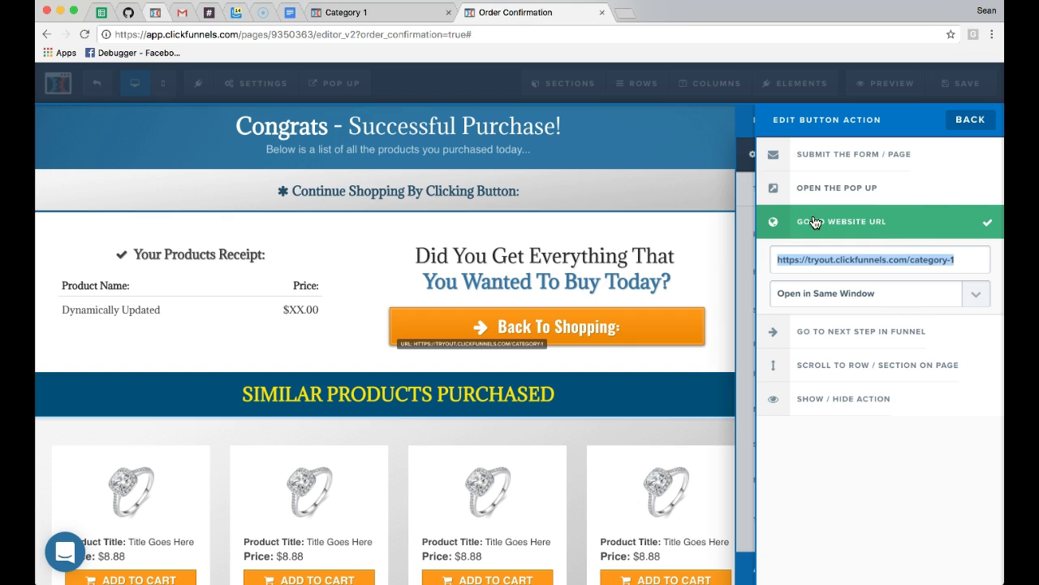
{"action": "left_click", "coordinate": [710, 286]}
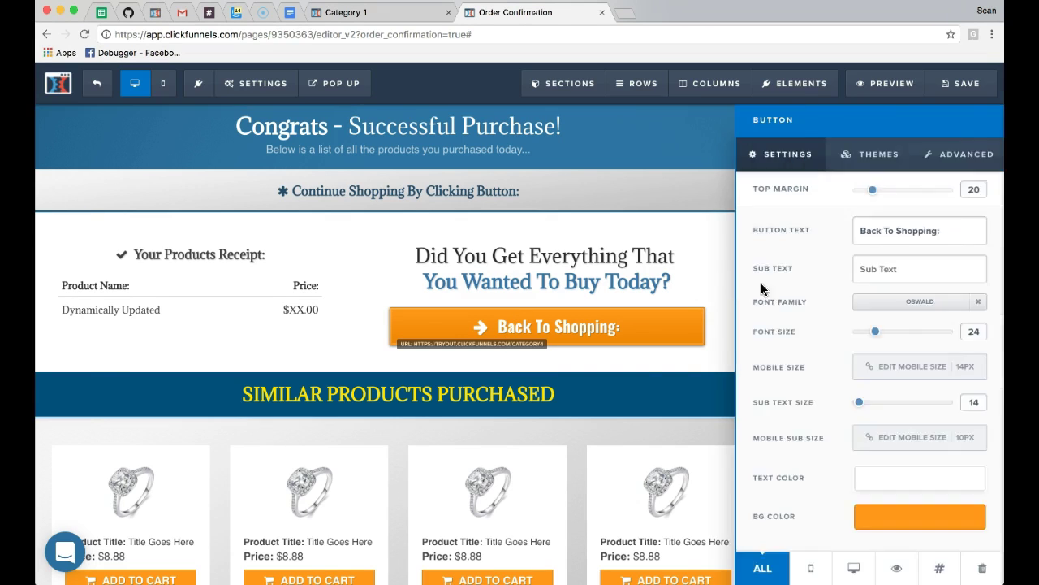
Step: Examine the Order Confirmation page's Similar Products Purchased section and compare its Add To Cart buttons with those on the Category 1 page
{"action": "scroll", "coordinate": [888, 355], "scroll_direction": "down", "scroll_amount": 1}
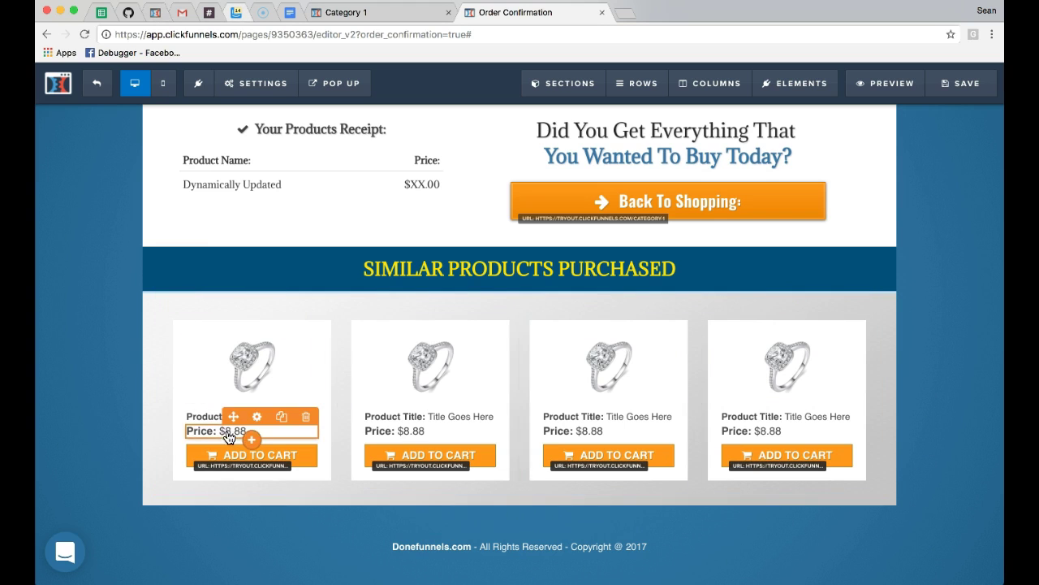
{"action": "left_click", "coordinate": [265, 458]}
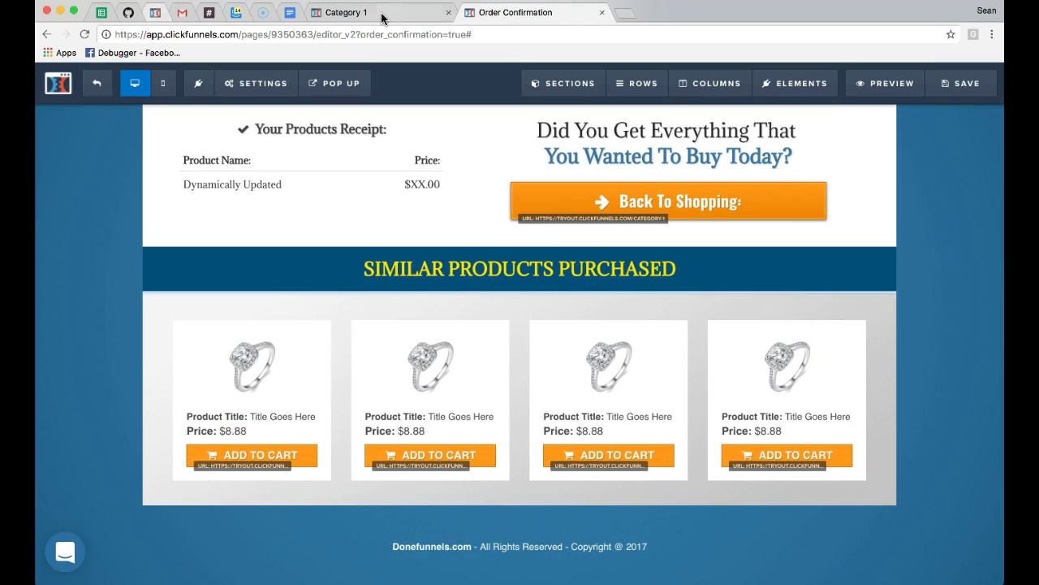
{"action": "left_click", "coordinate": [365, 12]}
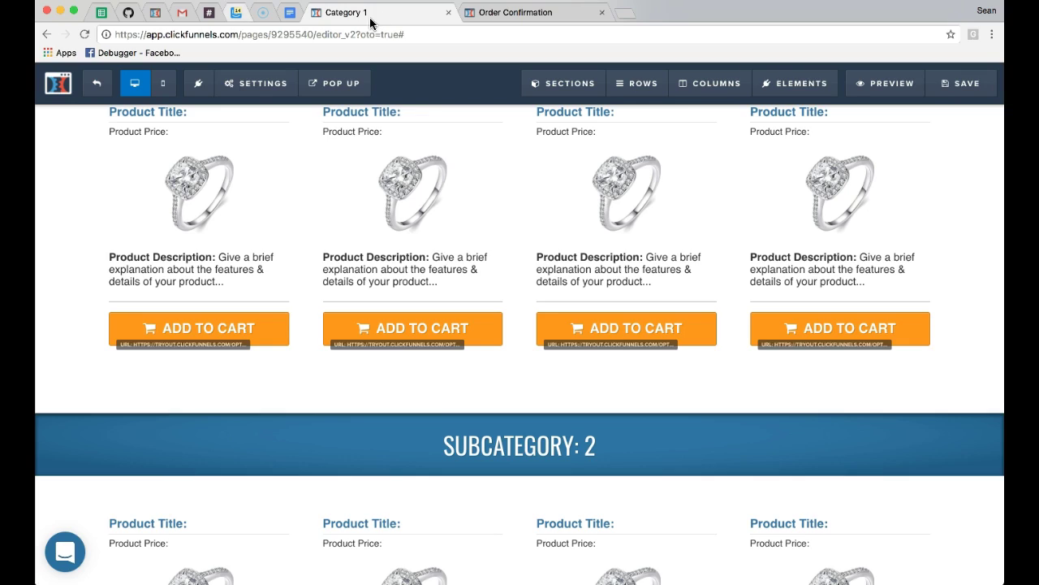
{"action": "left_click", "coordinate": [576, 15]}
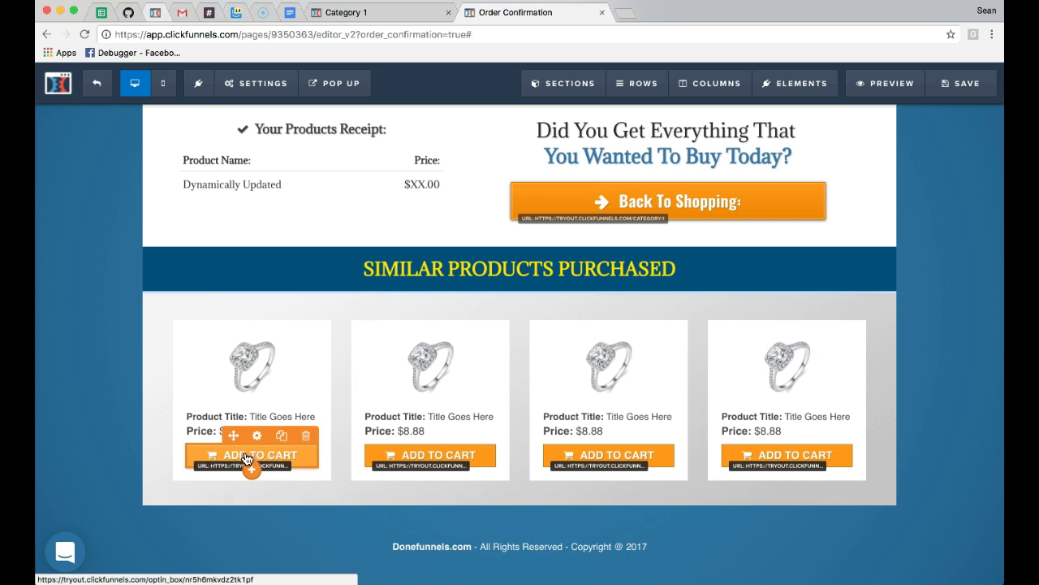
{"action": "scroll", "coordinate": [932, 437], "scroll_direction": "up", "scroll_amount": 2}
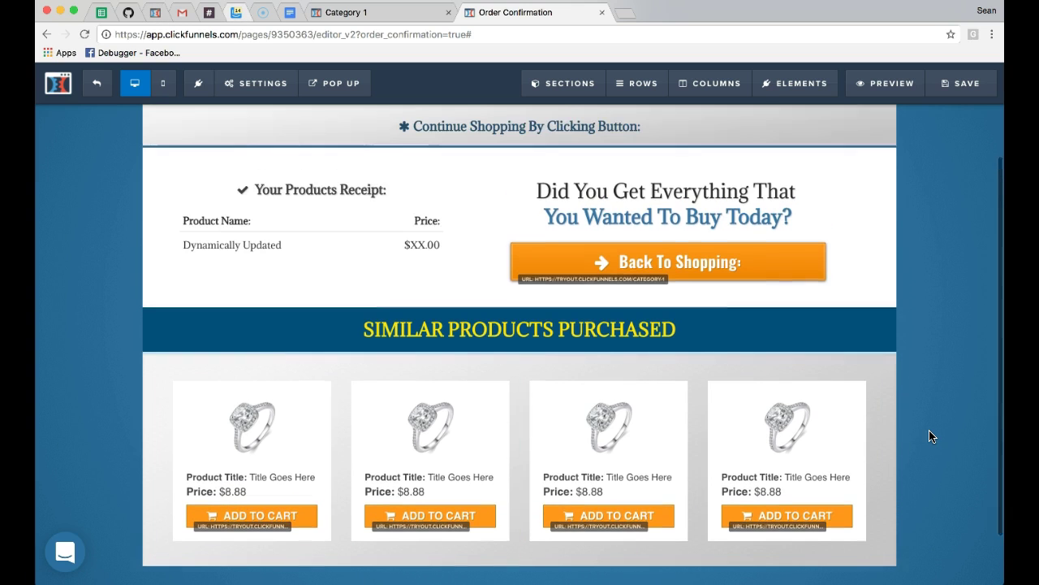
{"action": "scroll", "coordinate": [932, 437], "scroll_direction": "up", "scroll_amount": 1}
{"action": "scroll", "coordinate": [931, 437], "scroll_direction": "up", "scroll_amount": 1}
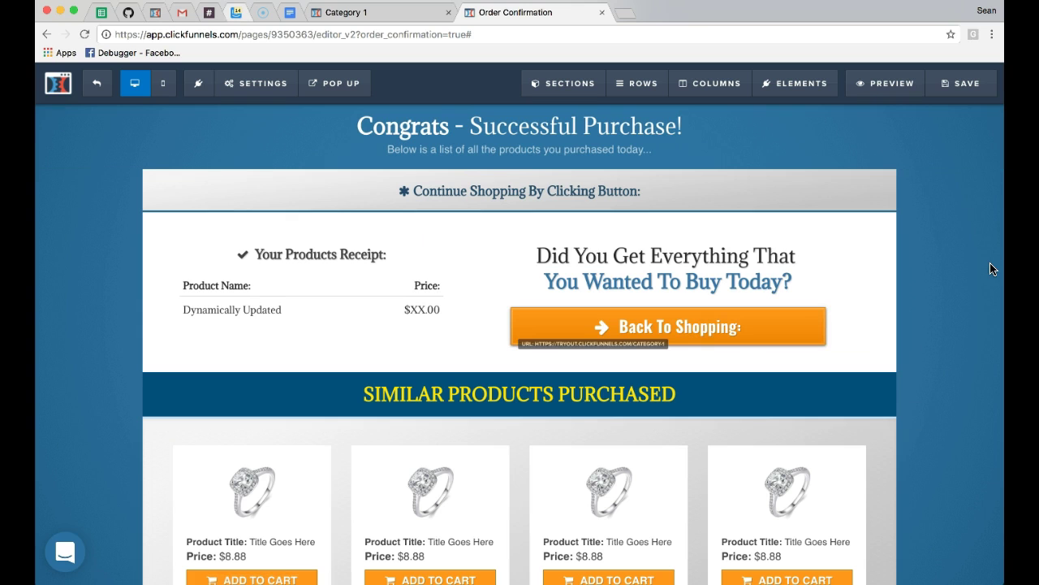
{"action": "scroll", "coordinate": [958, 485], "scroll_direction": "down", "scroll_amount": 3}
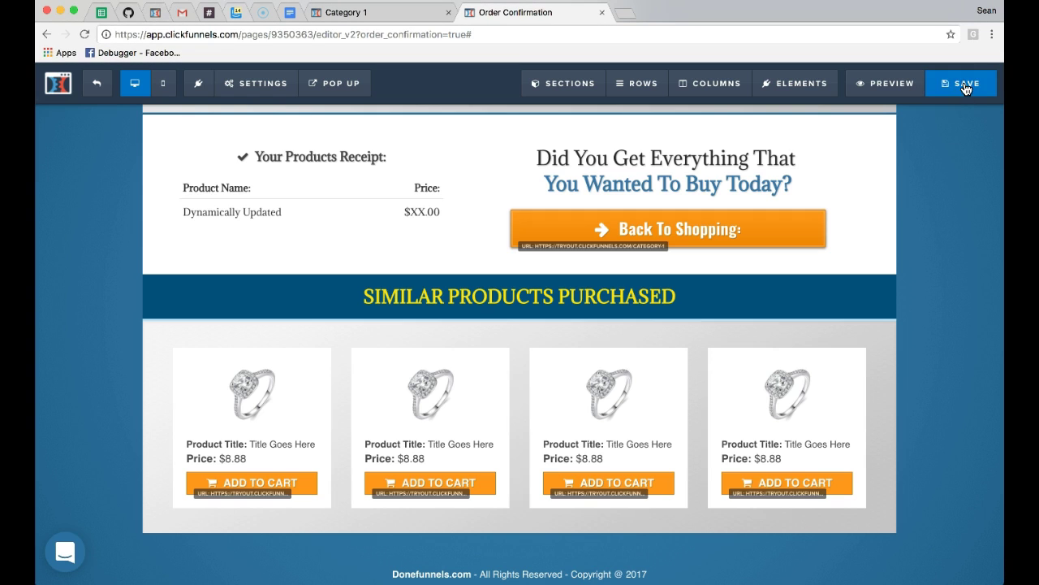
Step: Exit the Order Confirmation page editor without saving and return to the step's overview in the funnel
{"action": "left_click", "coordinate": [96, 83]}
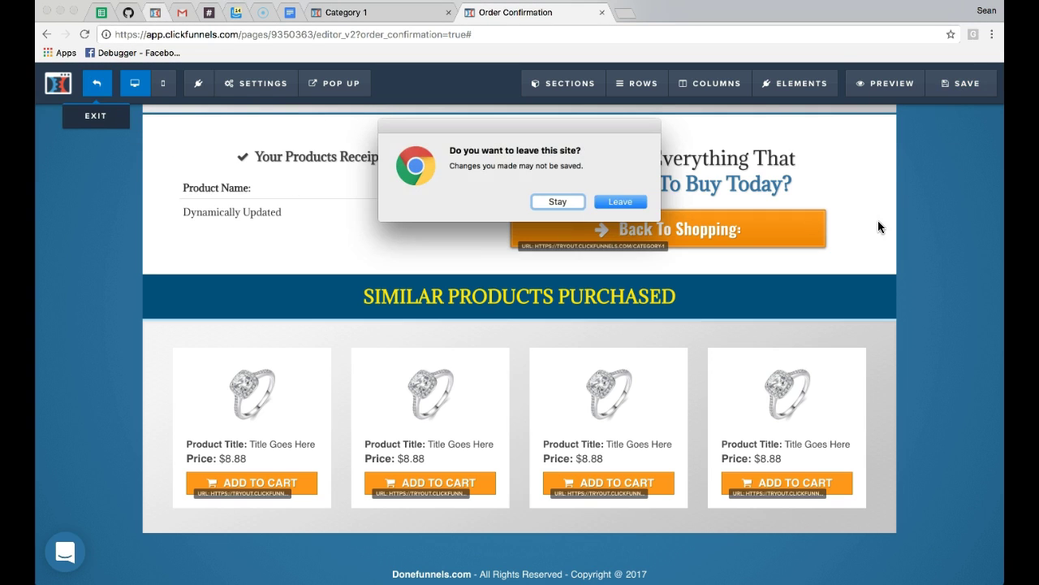
{"action": "left_click", "coordinate": [599, 202]}
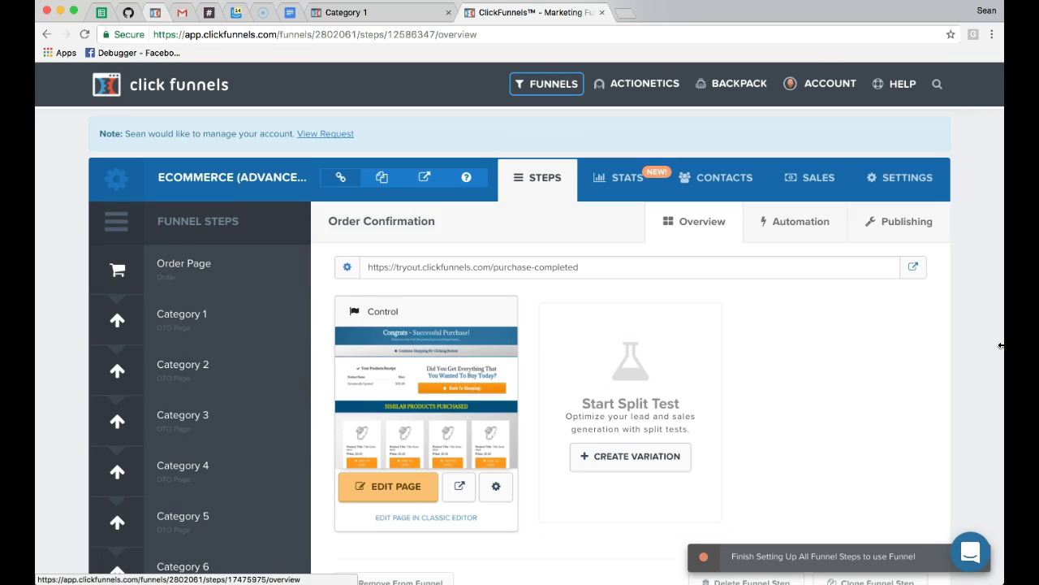
{"action": "scroll", "coordinate": [975, 349], "scroll_direction": "down", "scroll_amount": 3}
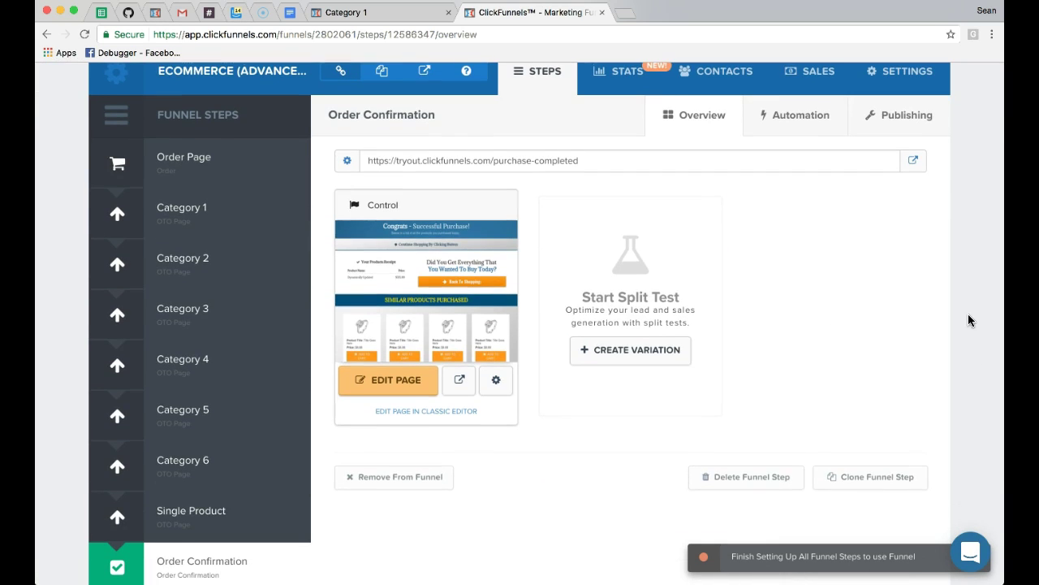
{"action": "scroll", "coordinate": [968, 320], "scroll_direction": "down", "scroll_amount": 1}
{"action": "scroll", "coordinate": [968, 315], "scroll_direction": "down", "scroll_amount": 1}
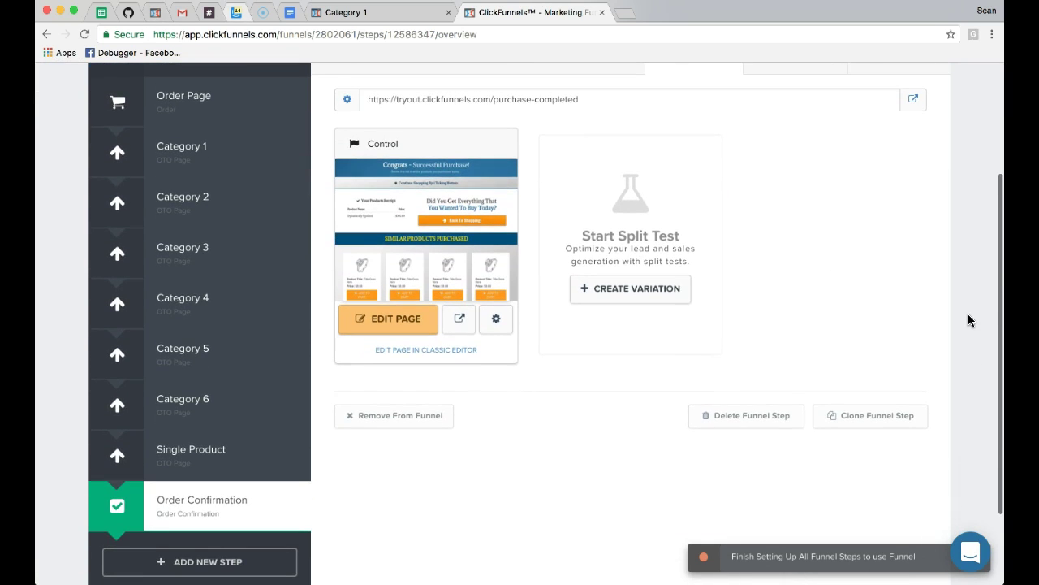